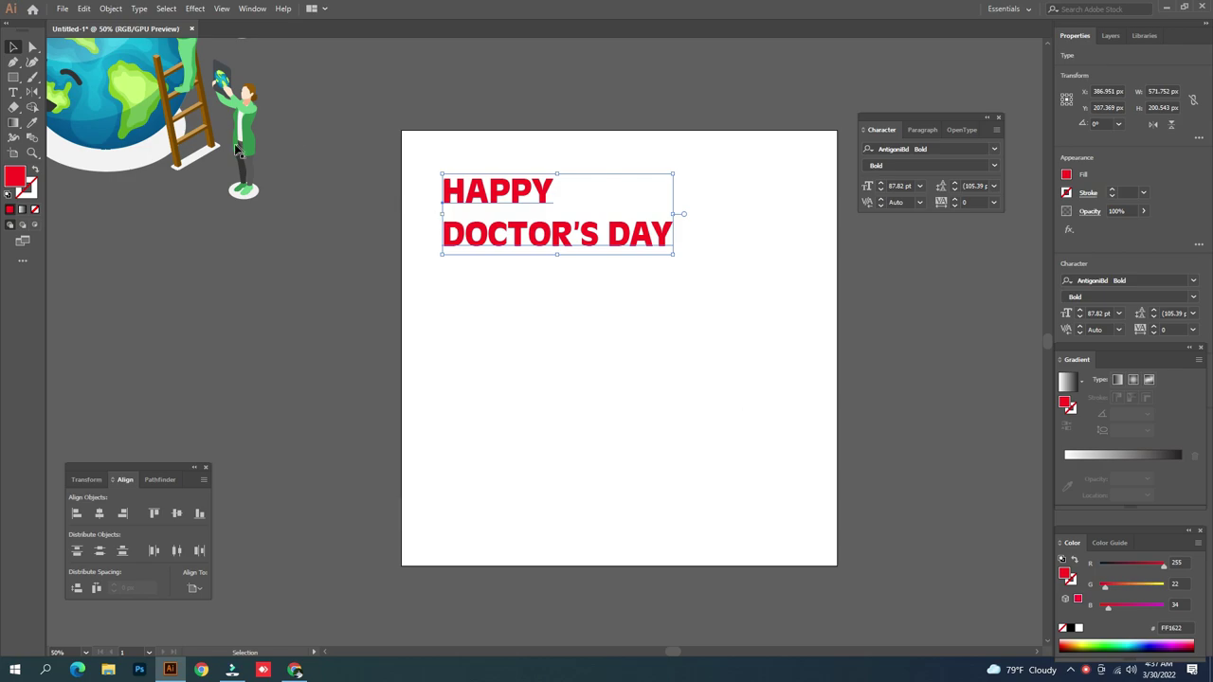
pyautogui.click(598, 312)
pyautogui.doubleClick(536, 244)
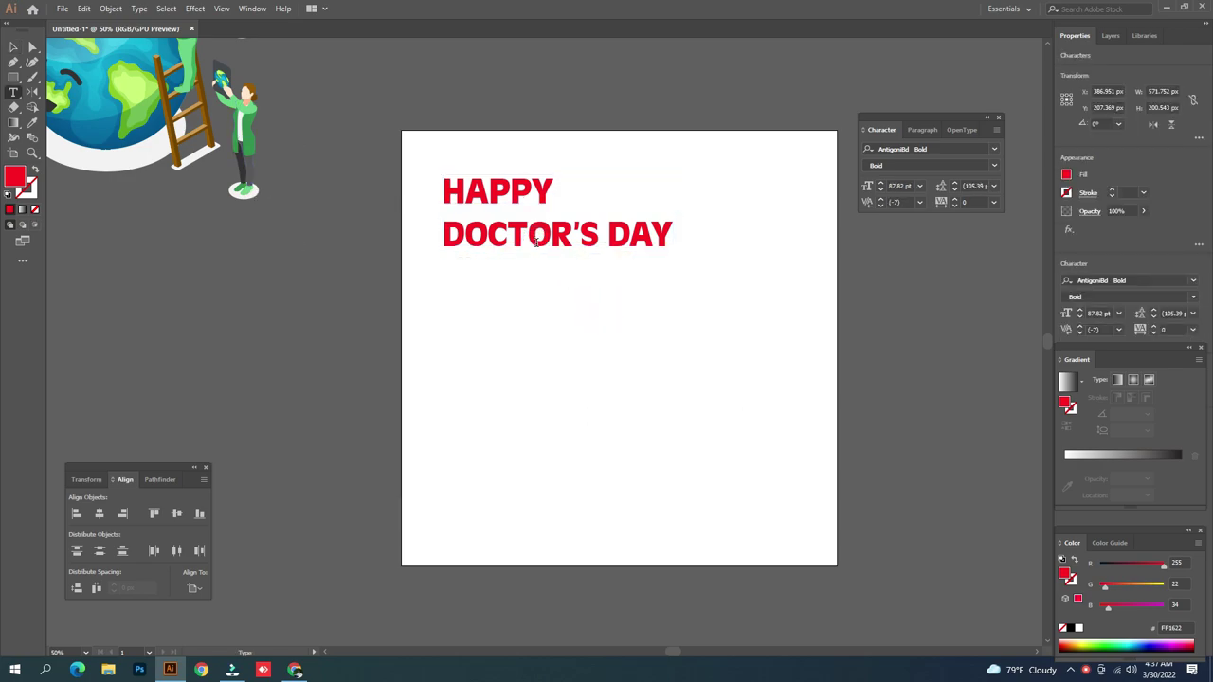
pyautogui.hotkey('ctrl', 'a')
pyautogui.keyDown('ctrl'); pyautogui.click(416, 260); pyautogui.keyUp('ctrl')
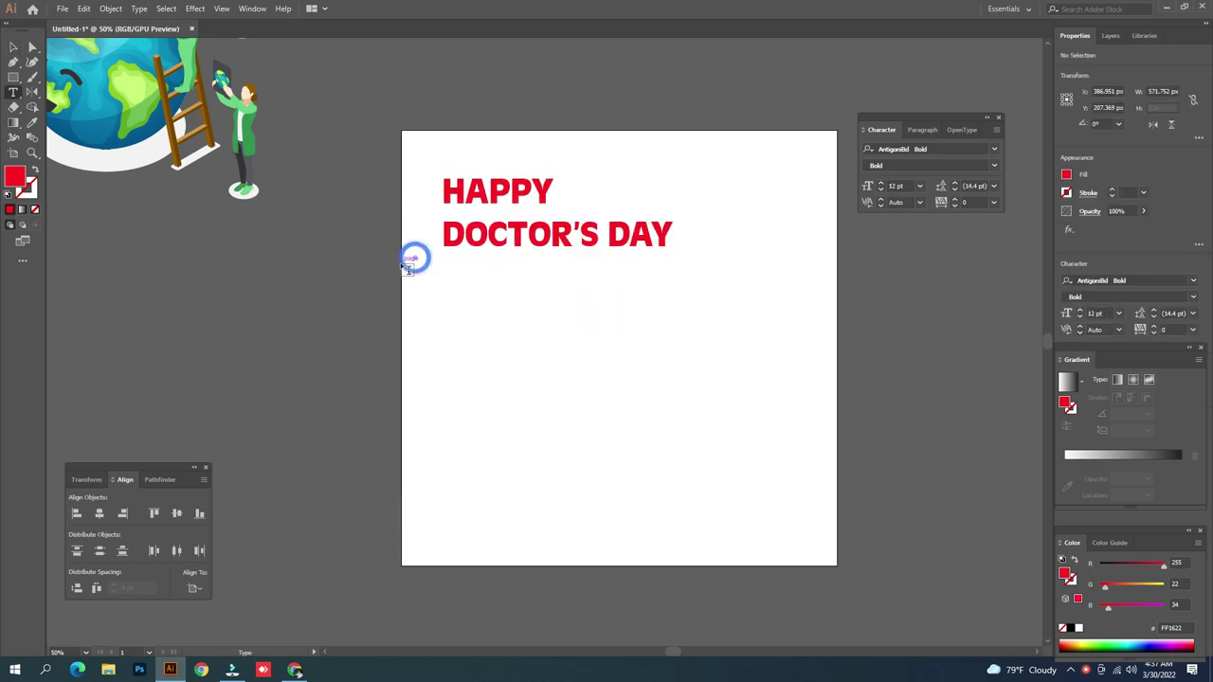
# Move the illustration of the Earth and doctors onto the artboard below the heading
pyautogui.press('z')
pyautogui.keyDown('alt'); pyautogui.click(400, 263); pyautogui.keyUp('alt')
pyautogui.moveTo(614, 334); pyautogui.dragTo(562, 302)
pyautogui.press('v')
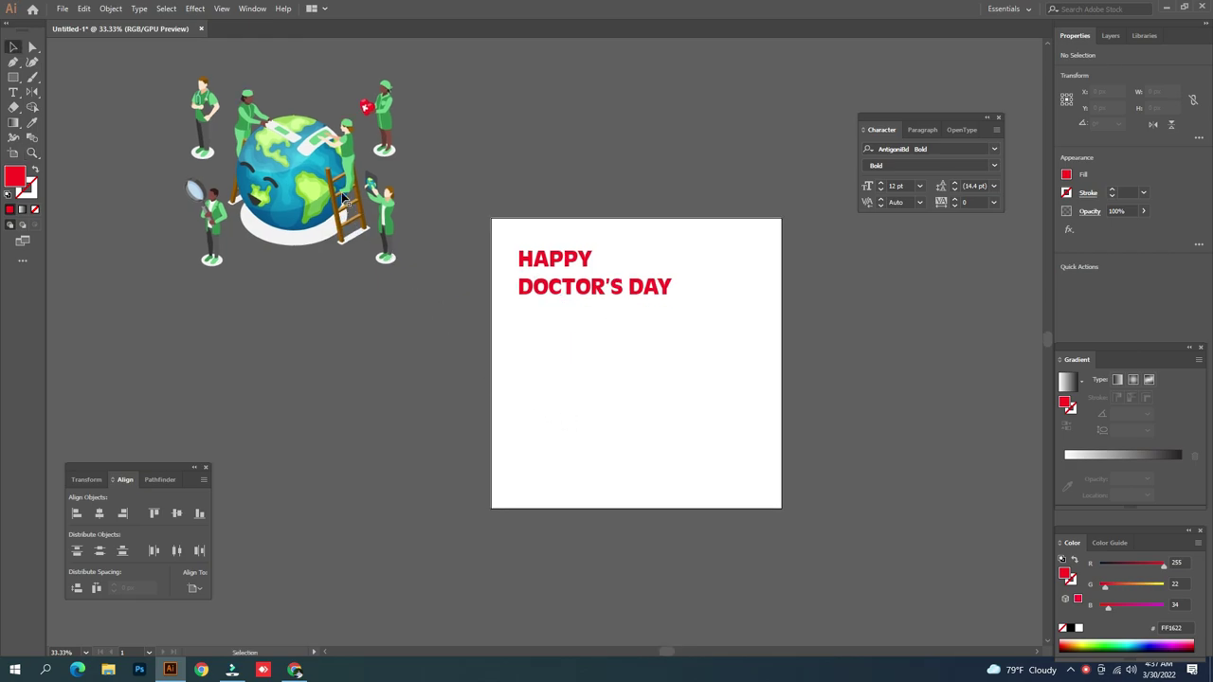
pyautogui.moveTo(332, 218); pyautogui.dragTo(438, 294)
pyautogui.click(420, 331)
pyautogui.moveTo(274, 176); pyautogui.dragTo(708, 409)
pyautogui.click(809, 450)
pyautogui.press('z')
pyautogui.click(683, 384)
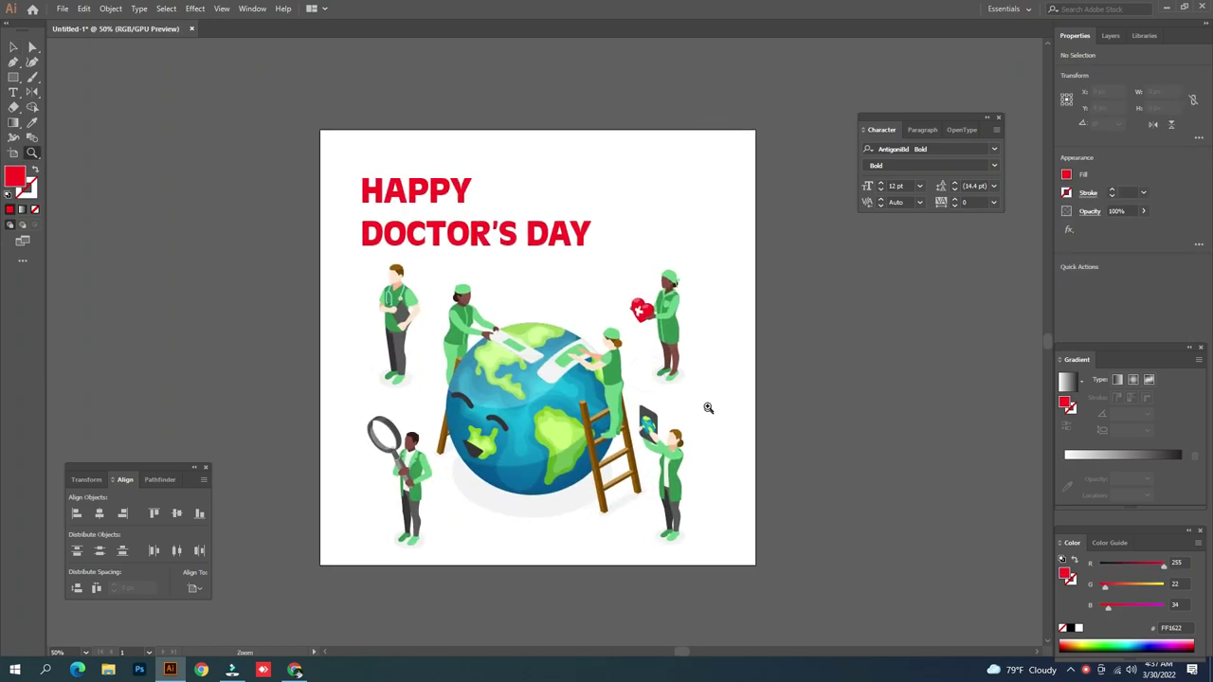
# Break the heading before DAY so it reads HAPPY / DOCTOR'S / DAY on three lines
pyautogui.press('t')
pyautogui.click(524, 234)
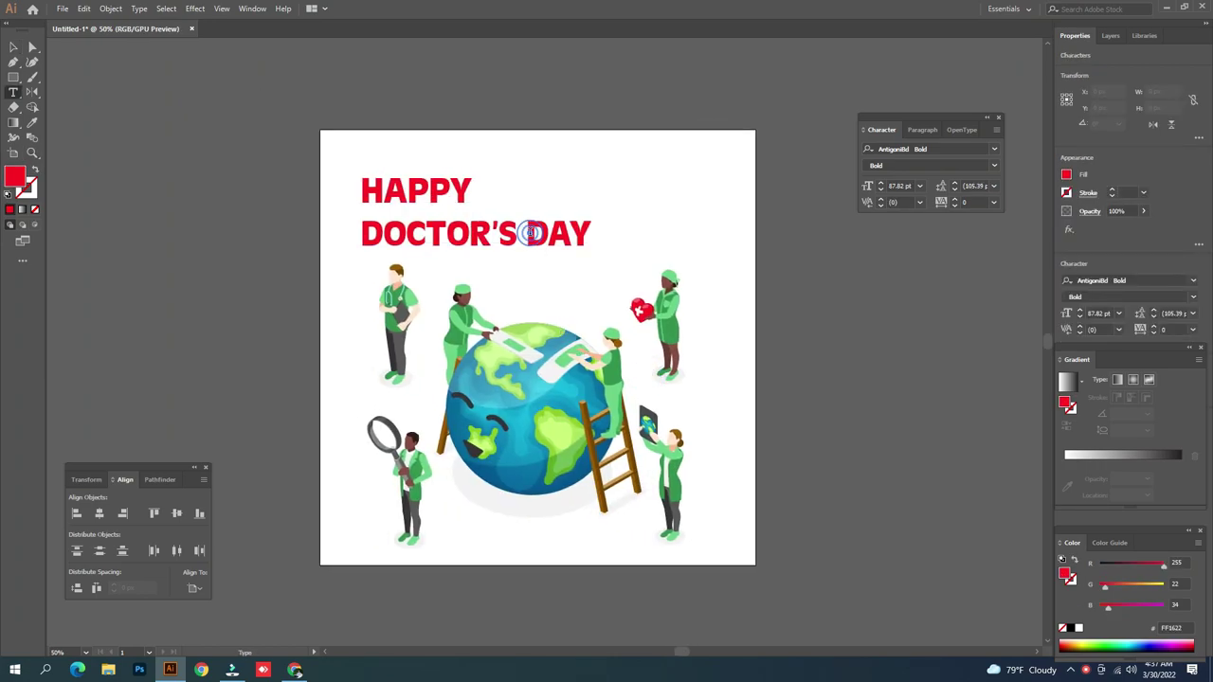
pyautogui.press('Return')
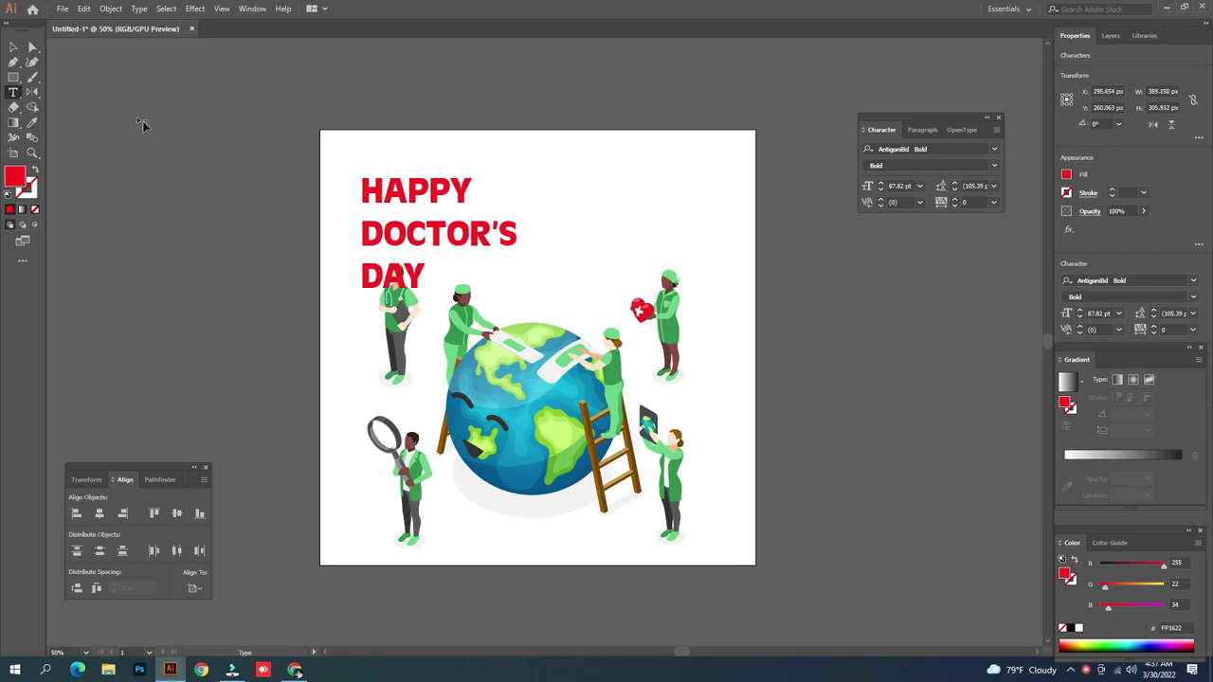
# Tighten the leading of the whole three-line heading to 78 pt
pyautogui.hotkey('ctrl', 'a')
pyautogui.click(975, 186)
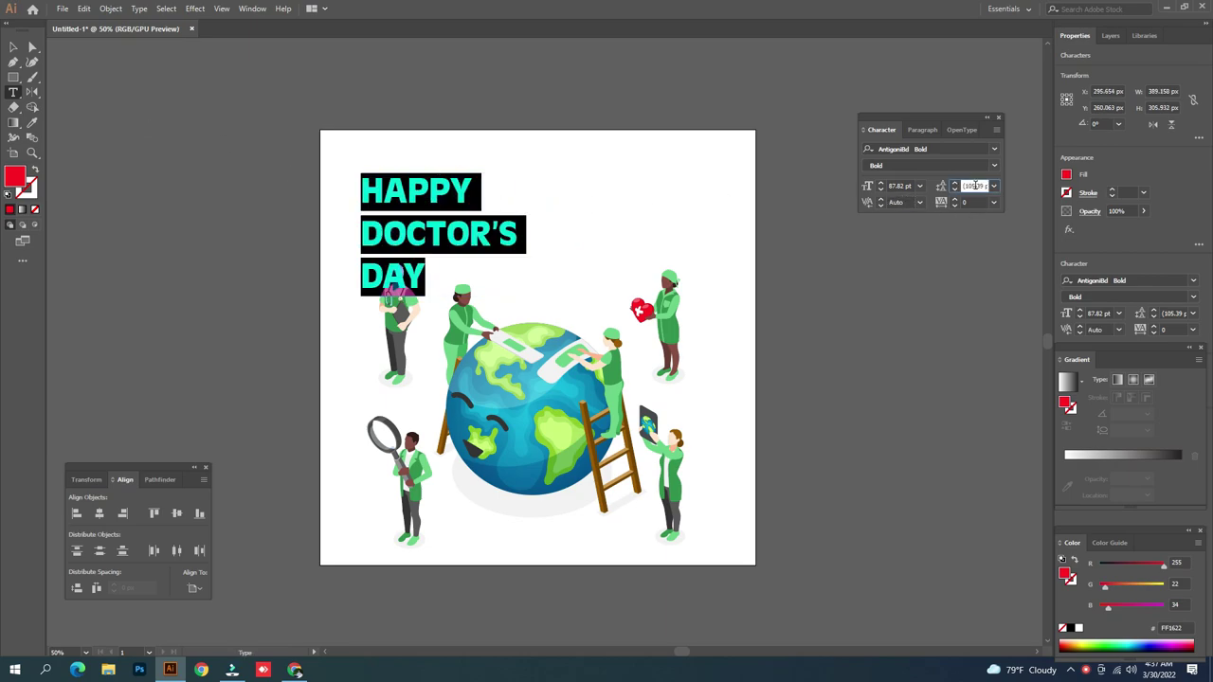
pyautogui.doubleClick(976, 185)
pyautogui.write('84')
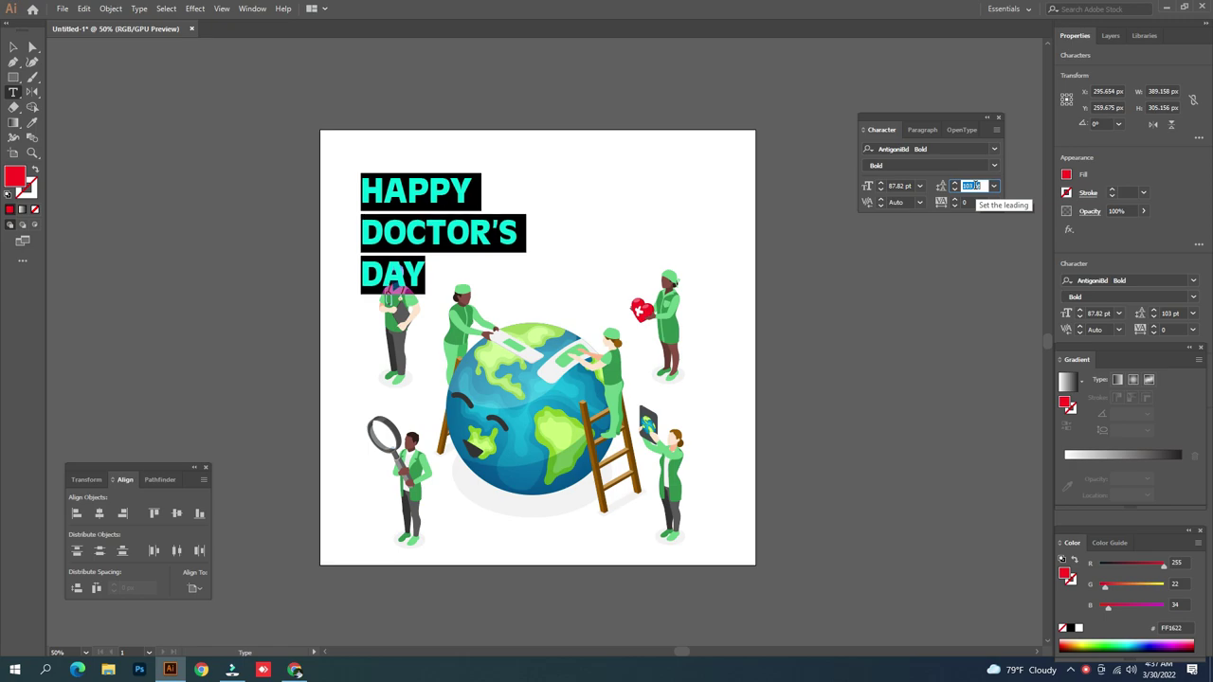
pyautogui.press('Return')
pyautogui.scroll(-6, 975, 186)
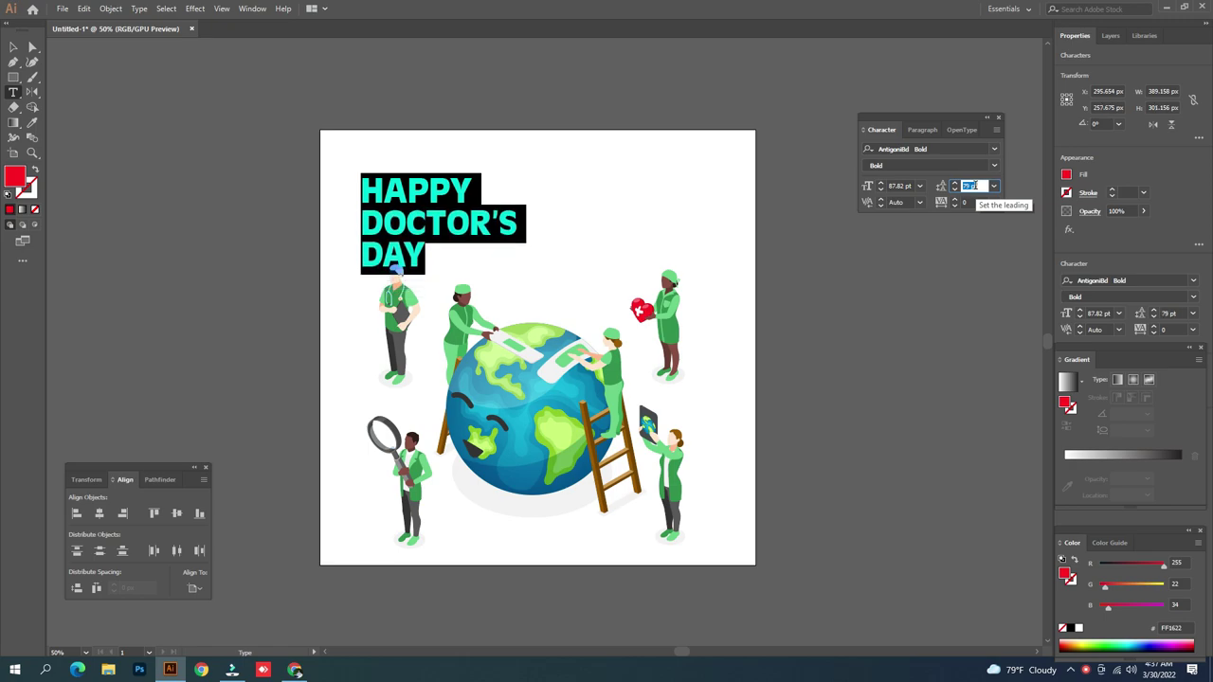
# Move the heading slightly up so it clears the head of the doctor below it
pyautogui.click(13, 46)
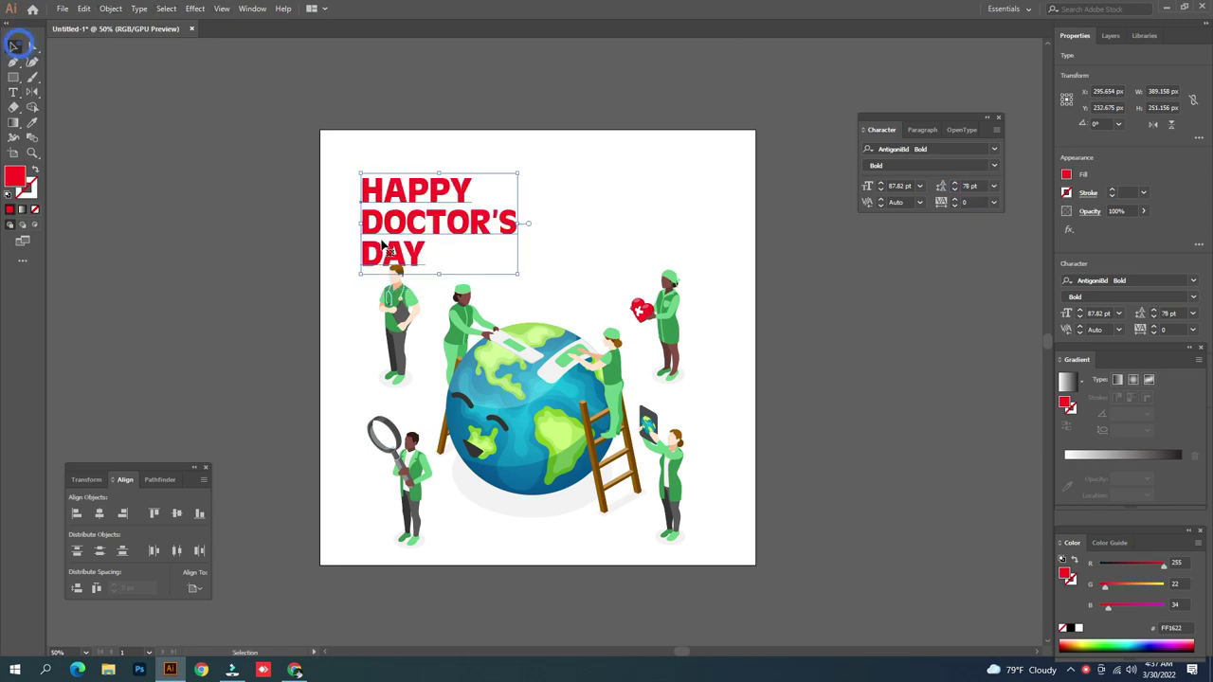
pyautogui.moveTo(410, 252); pyautogui.dragTo(413, 243)
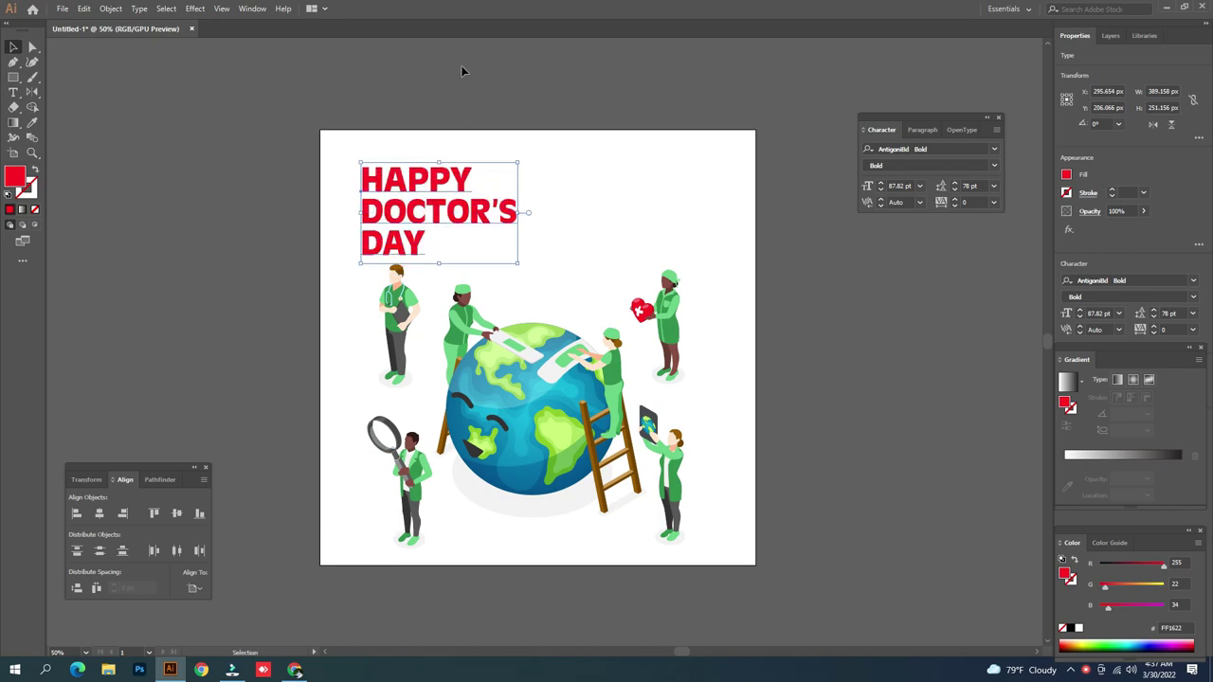
pyautogui.click(461, 64)
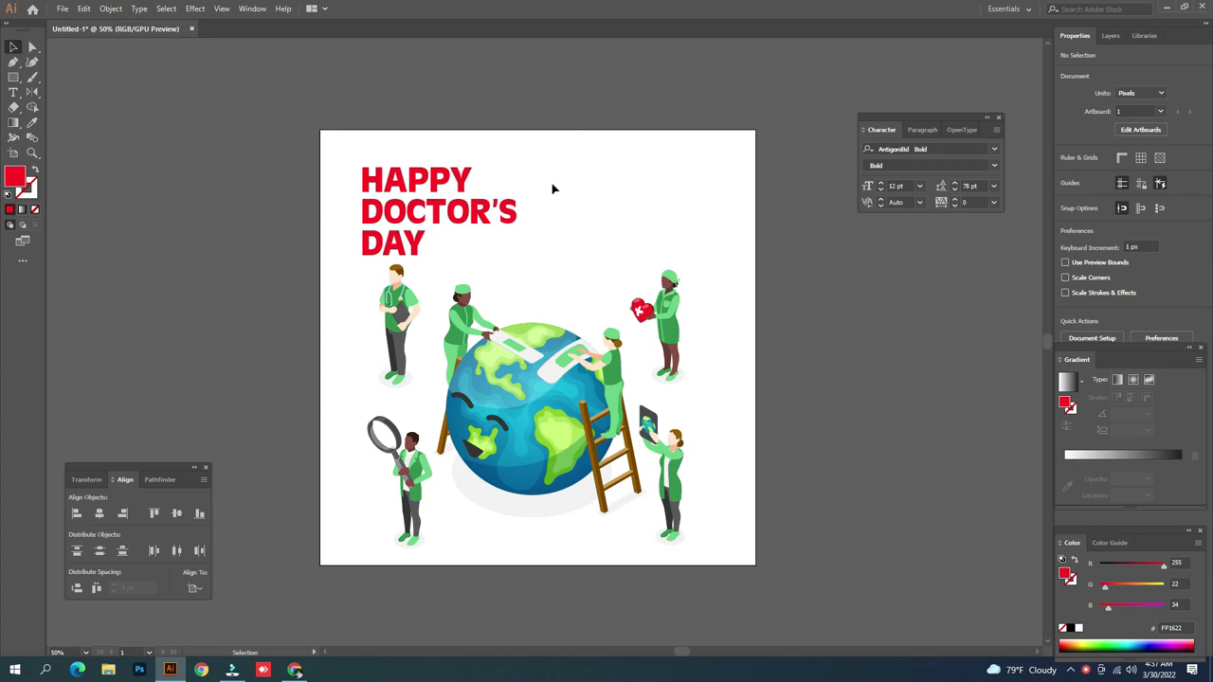
# Try right-aligning the heading and placing it in the artboard's upper-right corner, and undo both changes
pyautogui.press('z')
pyautogui.click(558, 239)
pyautogui.keyDown('alt'); pyautogui.click(593, 296); pyautogui.keyUp('alt')
pyautogui.moveTo(607, 330); pyautogui.dragTo(615, 247)
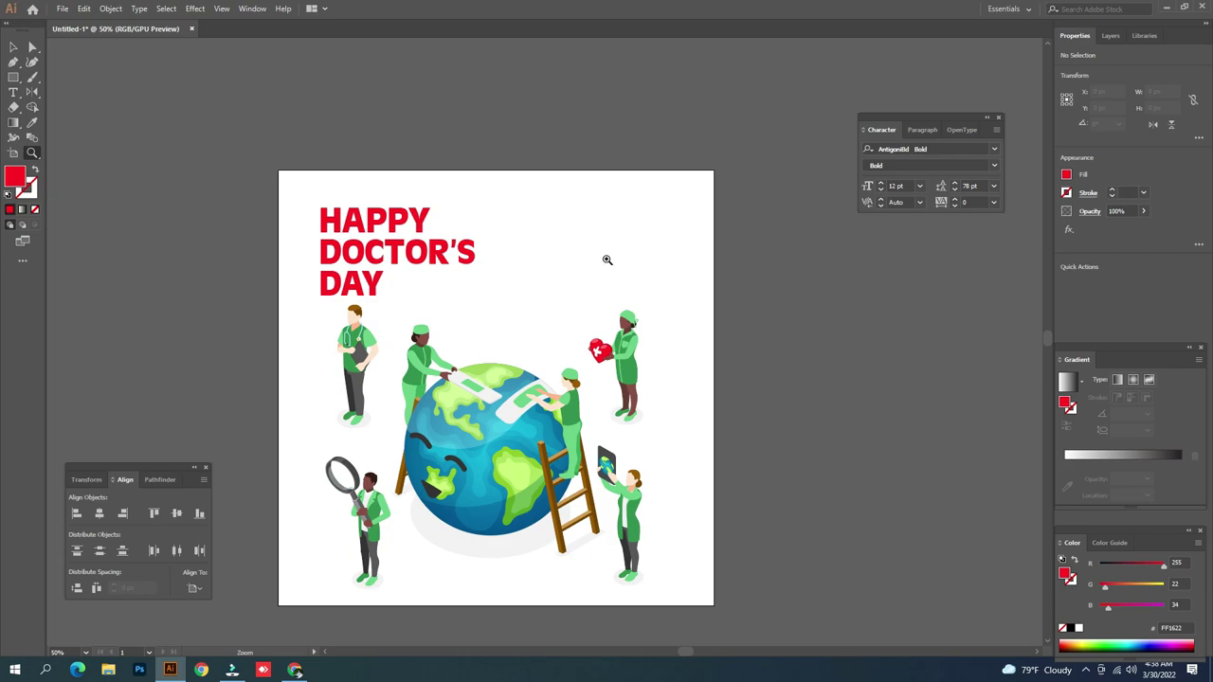
pyautogui.press('v')
pyautogui.click(386, 271)
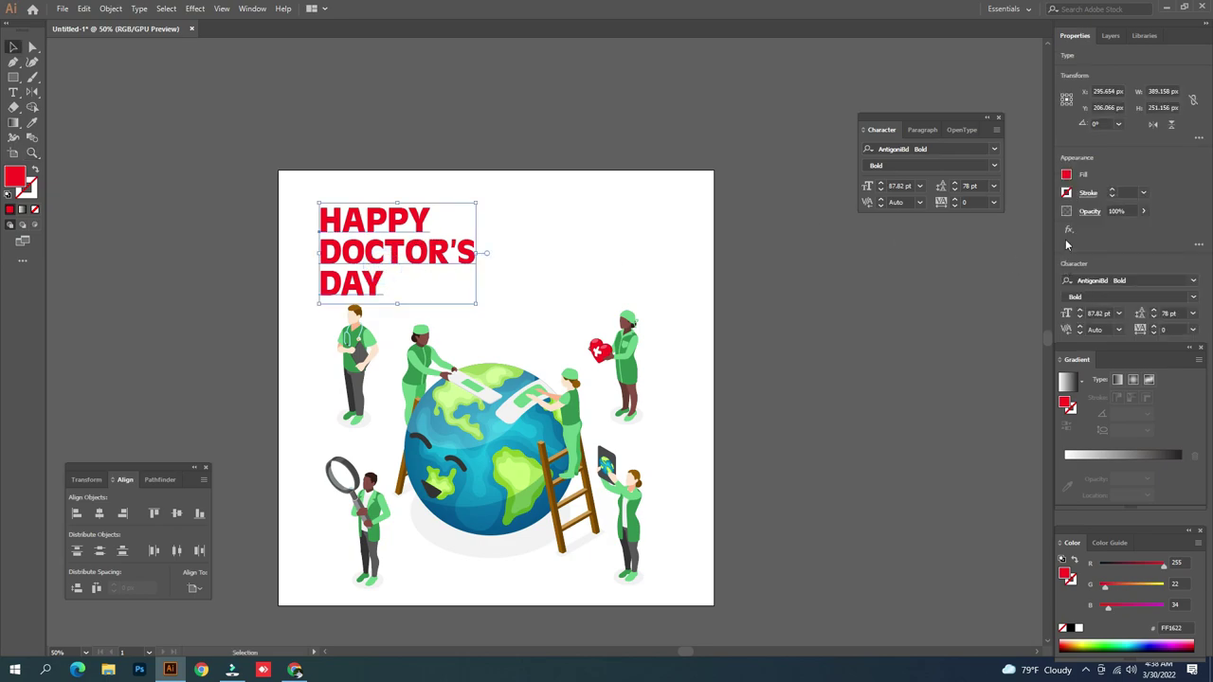
pyautogui.click(921, 130)
pyautogui.click(909, 150)
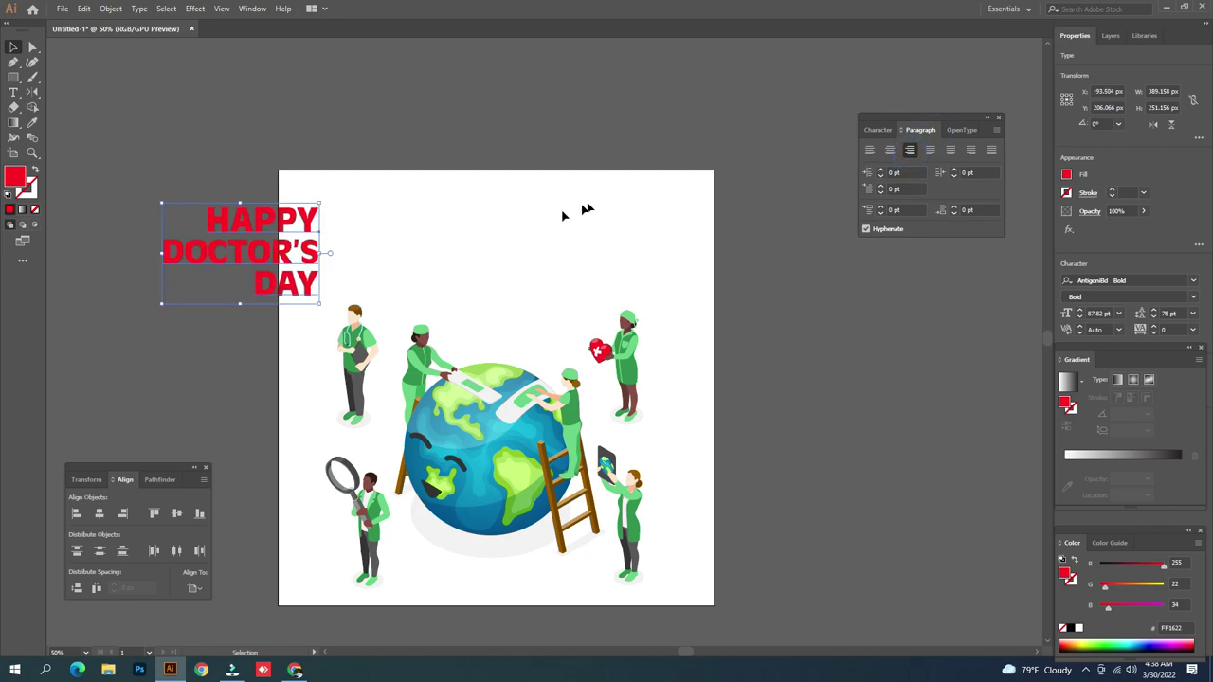
pyautogui.moveTo(291, 254); pyautogui.dragTo(656, 253)
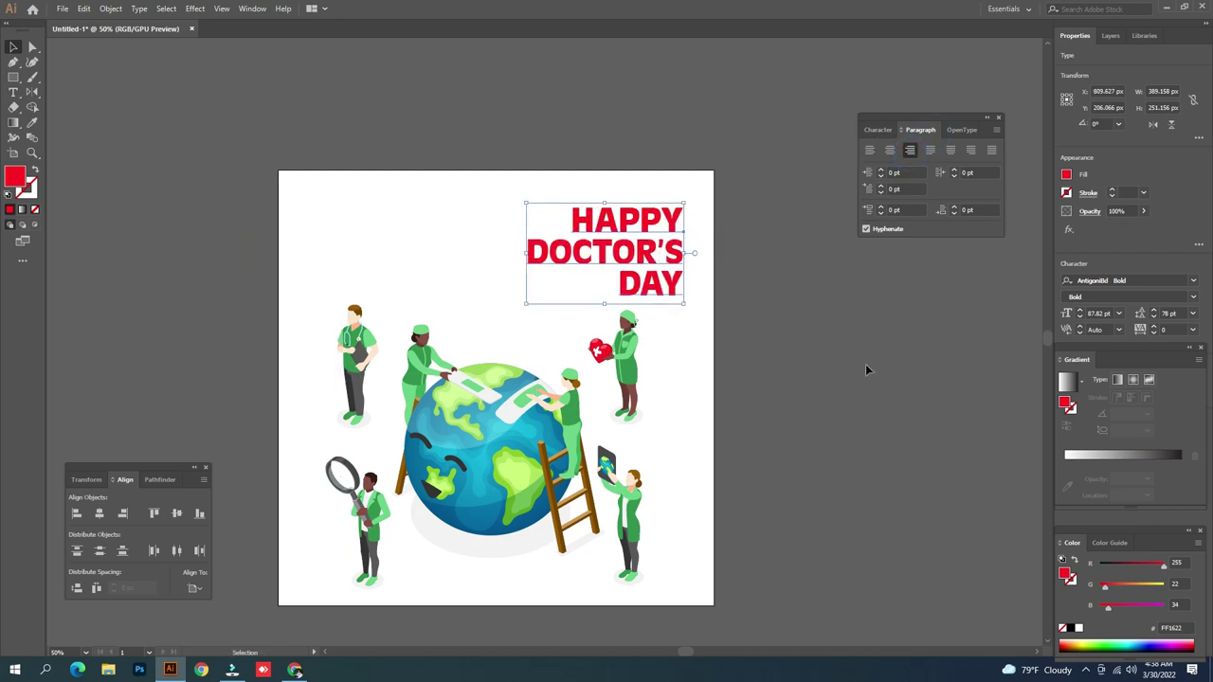
pyautogui.hotkey('ctrl', 'z')
pyautogui.hotkey('ctrl', 'z')
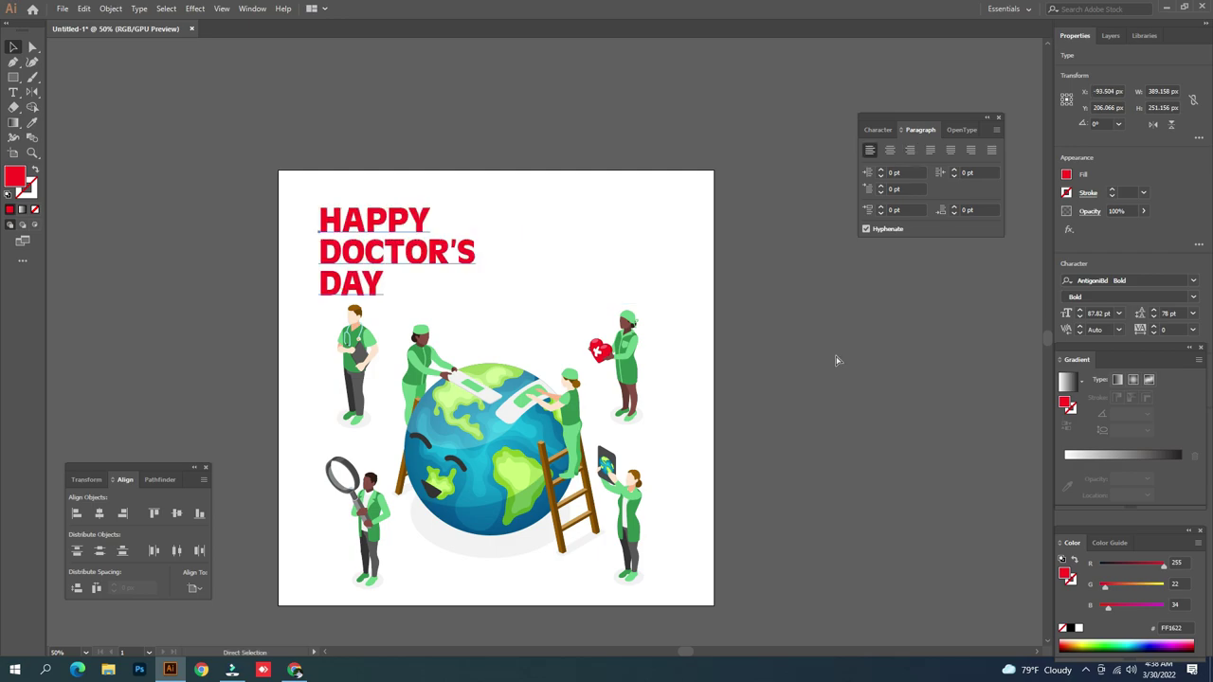
# Shift the heading right to an X position of about 313 px and nudge it up by about 14 px
pyautogui.click(836, 360)
pyautogui.moveTo(453, 254); pyautogui.dragTo(489, 260)
pyautogui.click(828, 379)
pyautogui.click(377, 256)
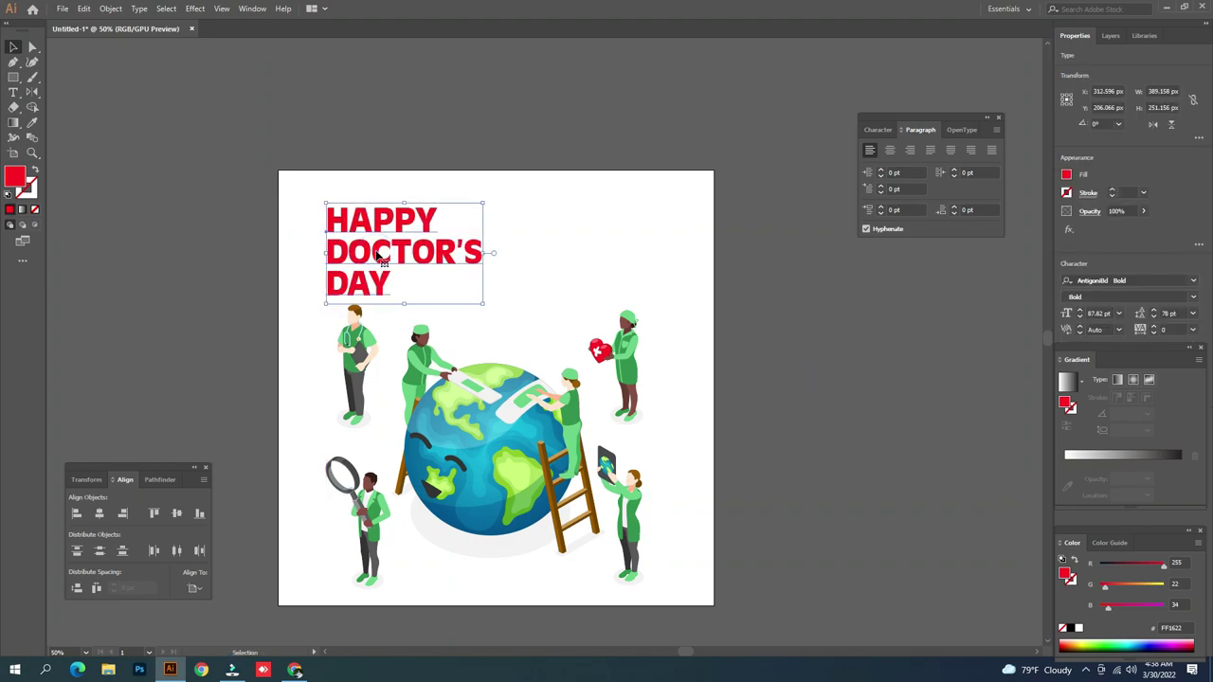
pyautogui.press('Up')
pyautogui.press('Up')
pyautogui.press('Up')
pyautogui.press('Up')
pyautogui.press('Up')
pyautogui.press('Up')
pyautogui.press('Up')
pyautogui.press('Up')
pyautogui.press('Up')
pyautogui.press('Up')
pyautogui.press('Up')
pyautogui.press('Up')
pyautogui.press('Up')
pyautogui.press('Up')
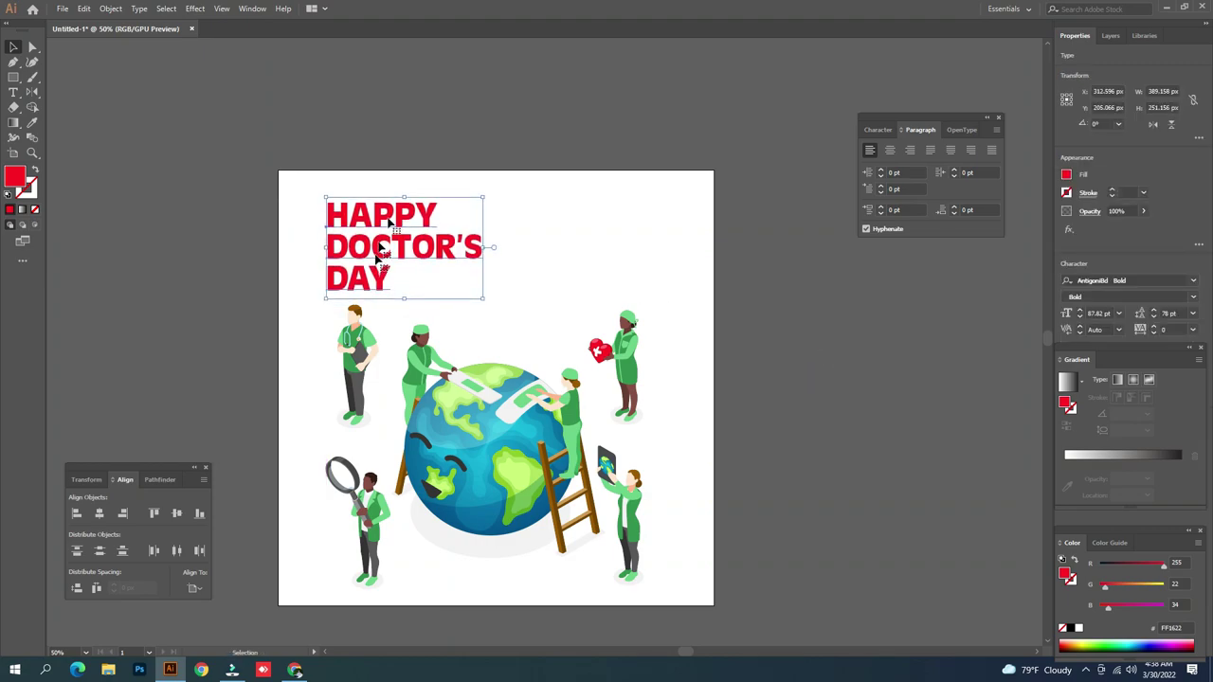
pyautogui.click(416, 110)
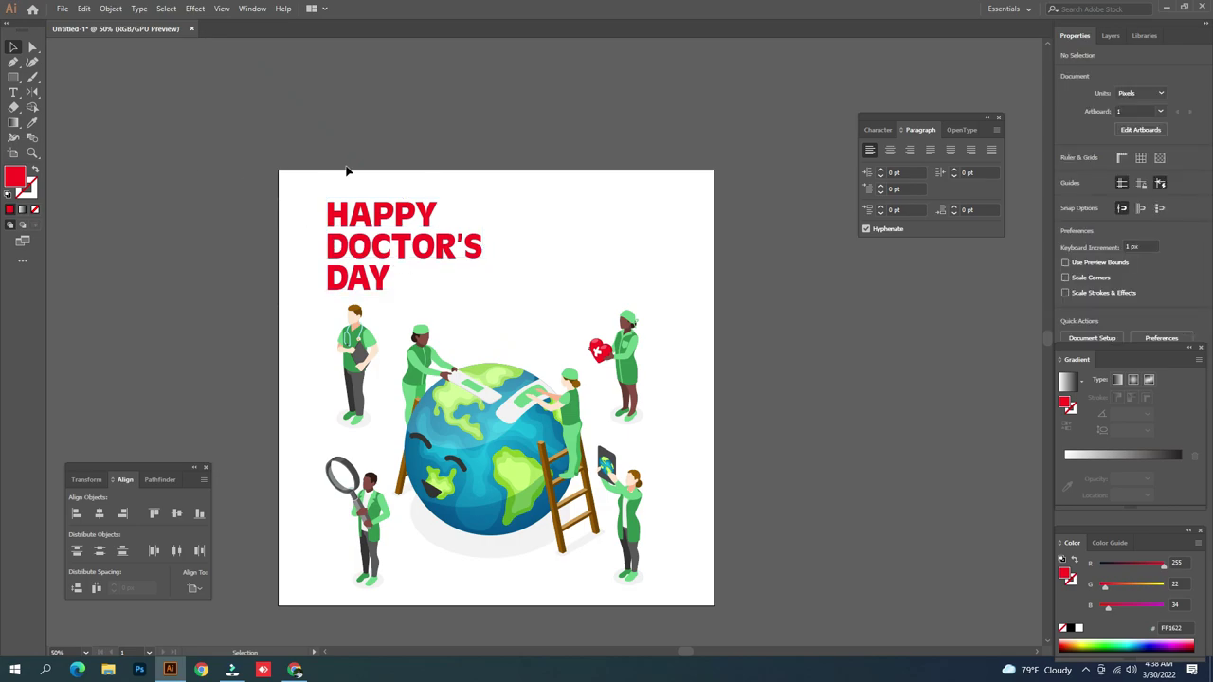
pyautogui.hotkey('ctrl', 'o')
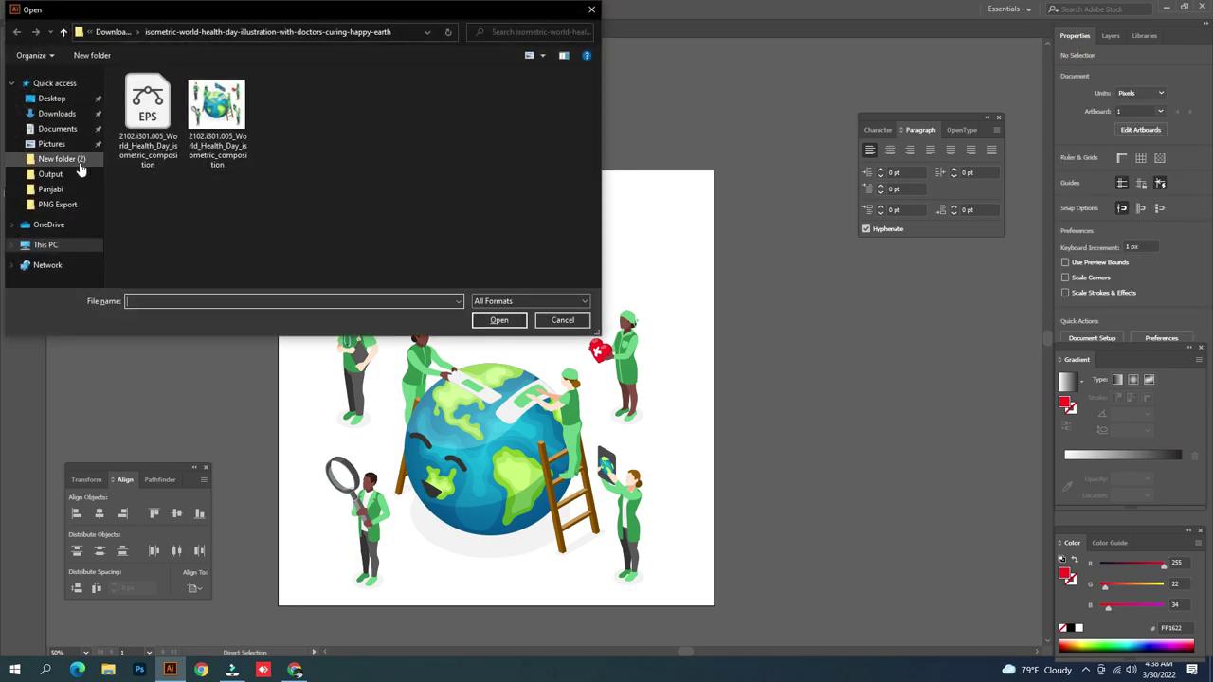
pyautogui.click(76, 161)
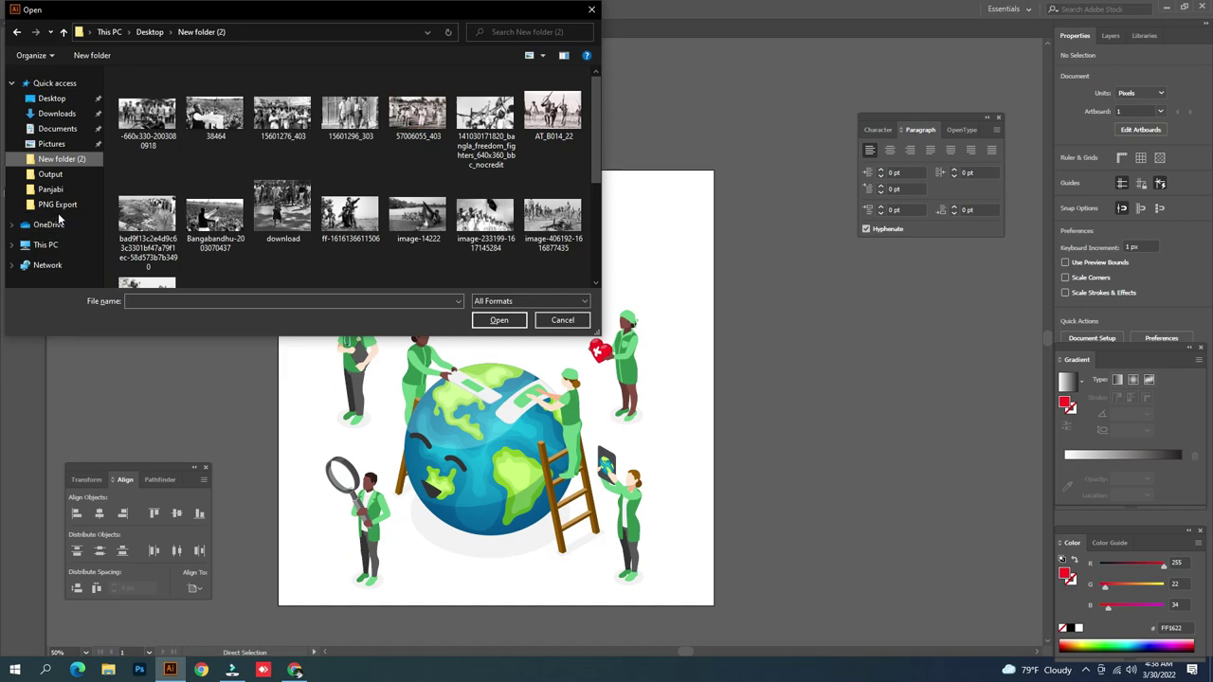
pyautogui.click(59, 205)
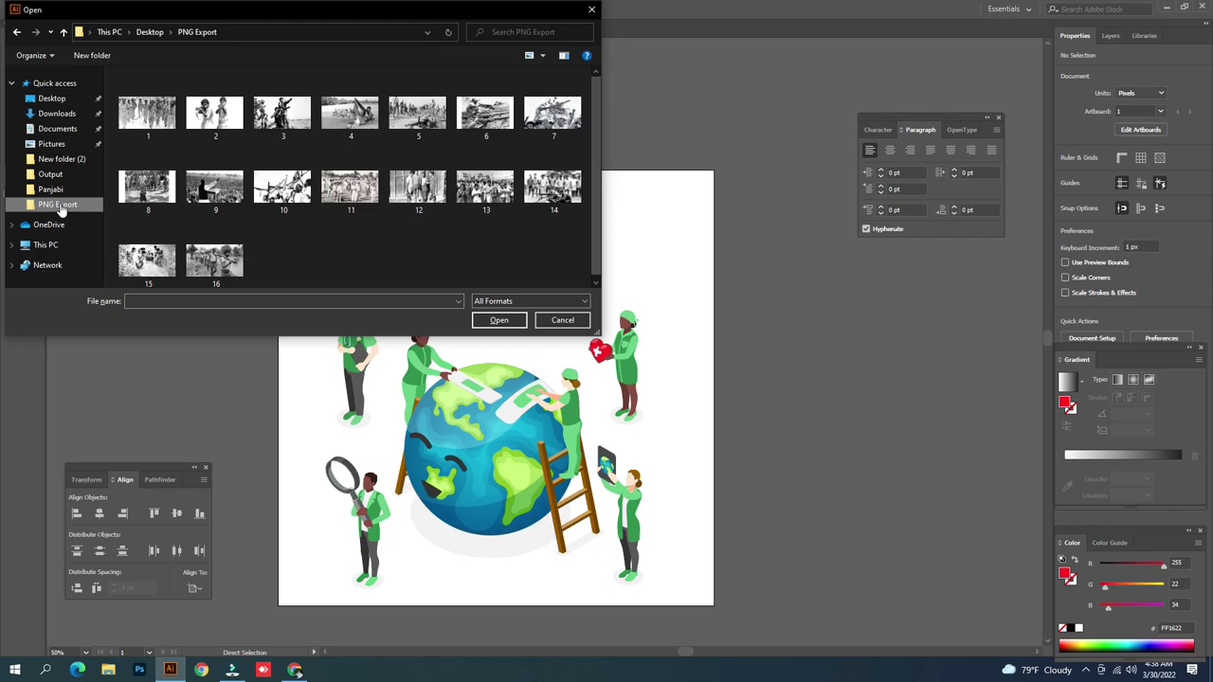
pyautogui.click(55, 264)
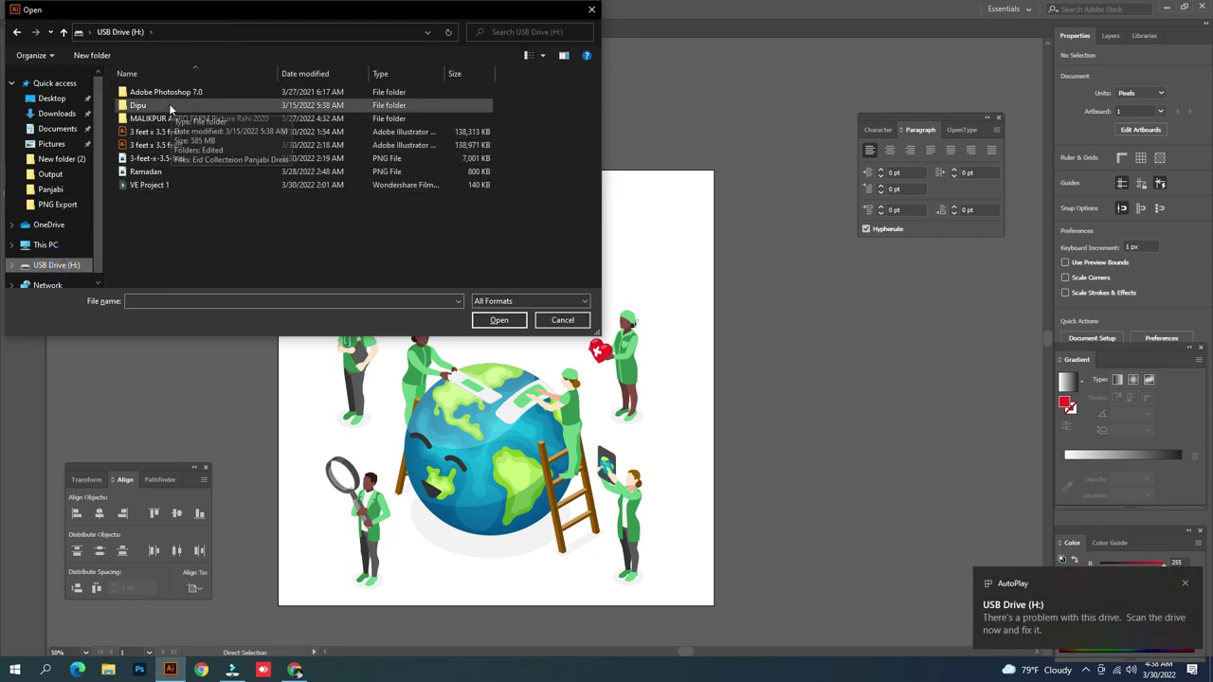
pyautogui.click(562, 320)
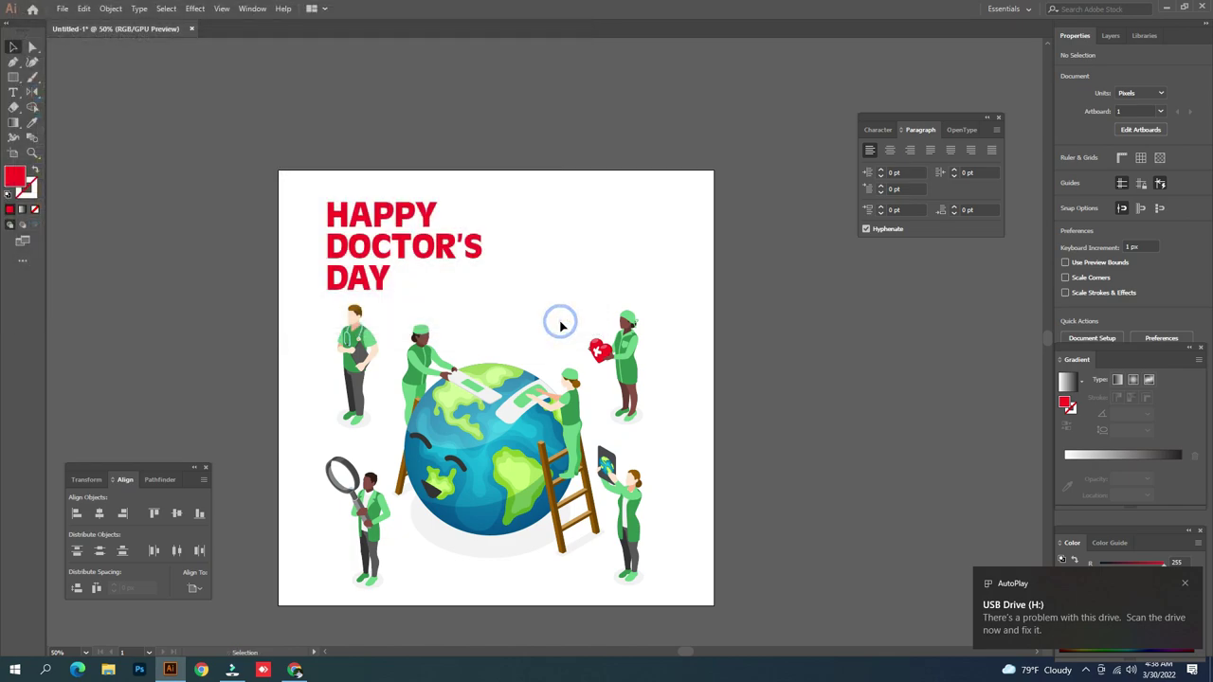
# Browse the Pictures folder and the project folders on Local Disk (E:) for the logo file to open
pyautogui.hotkey('ctrl', 'o')
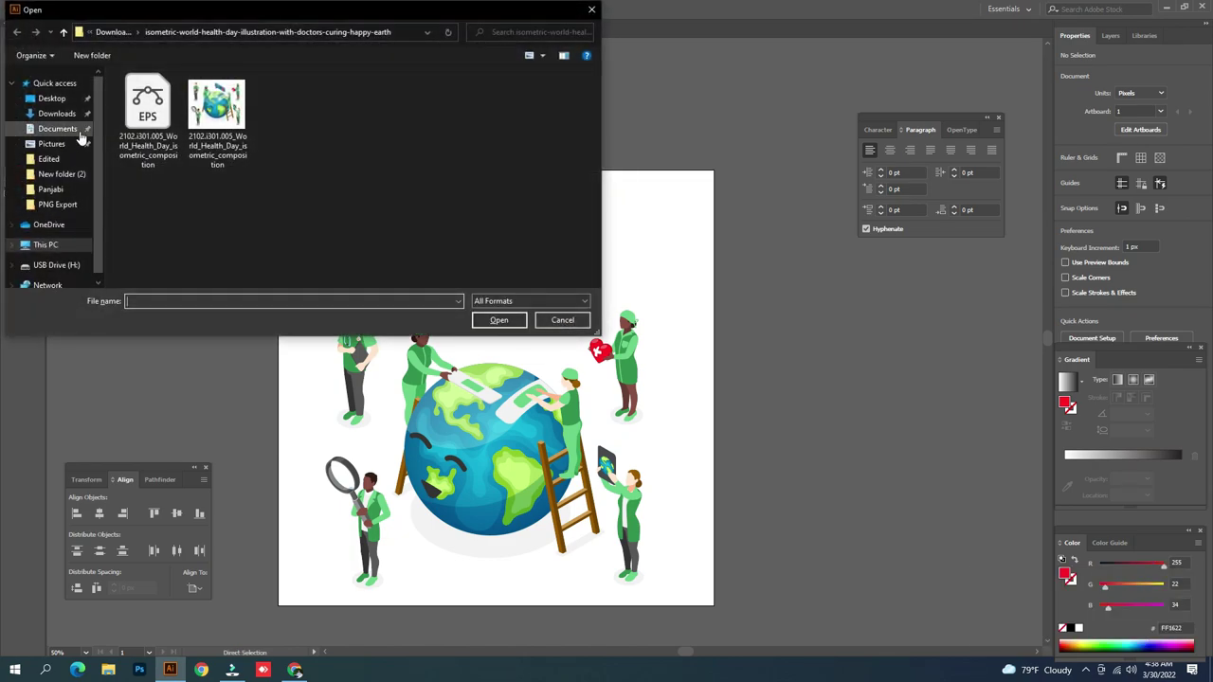
pyautogui.click(51, 143)
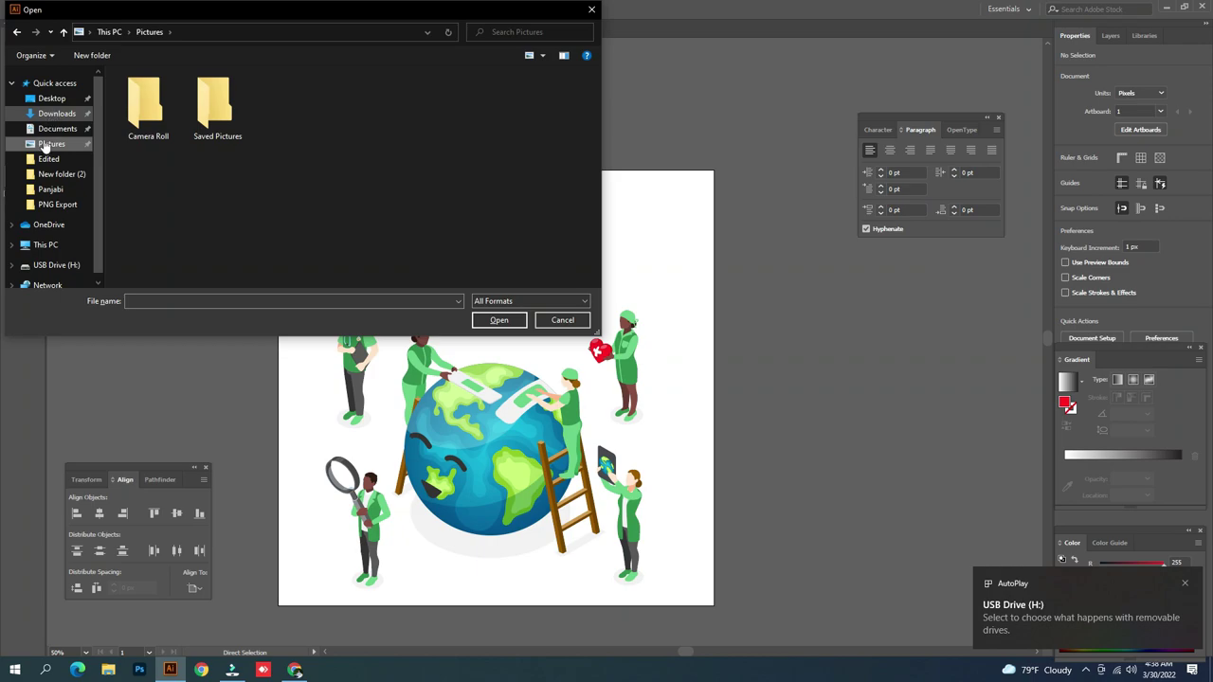
pyautogui.click(46, 244)
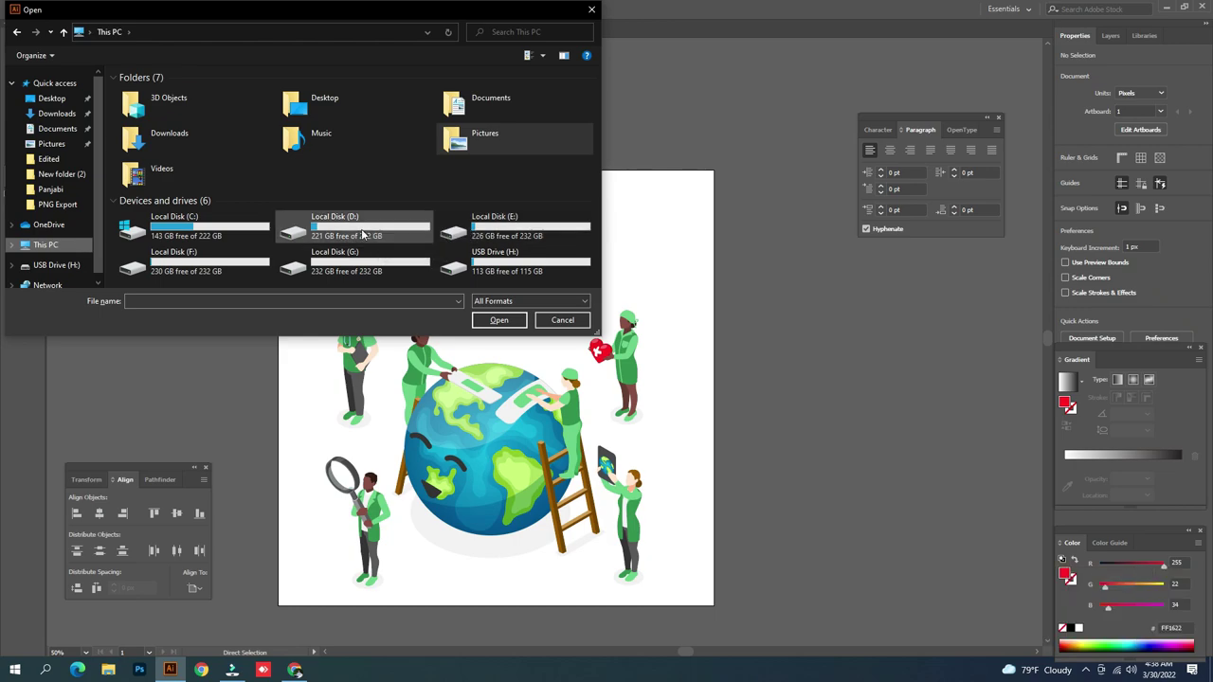
pyautogui.doubleClick(363, 234)
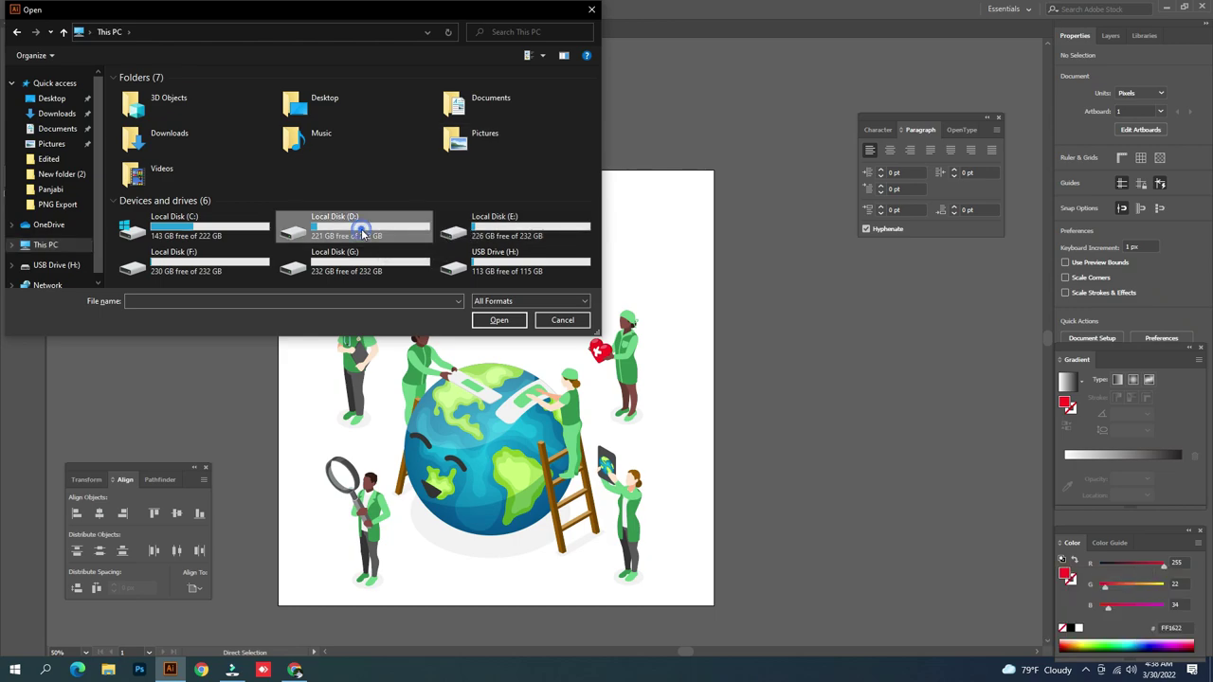
pyautogui.click(46, 245)
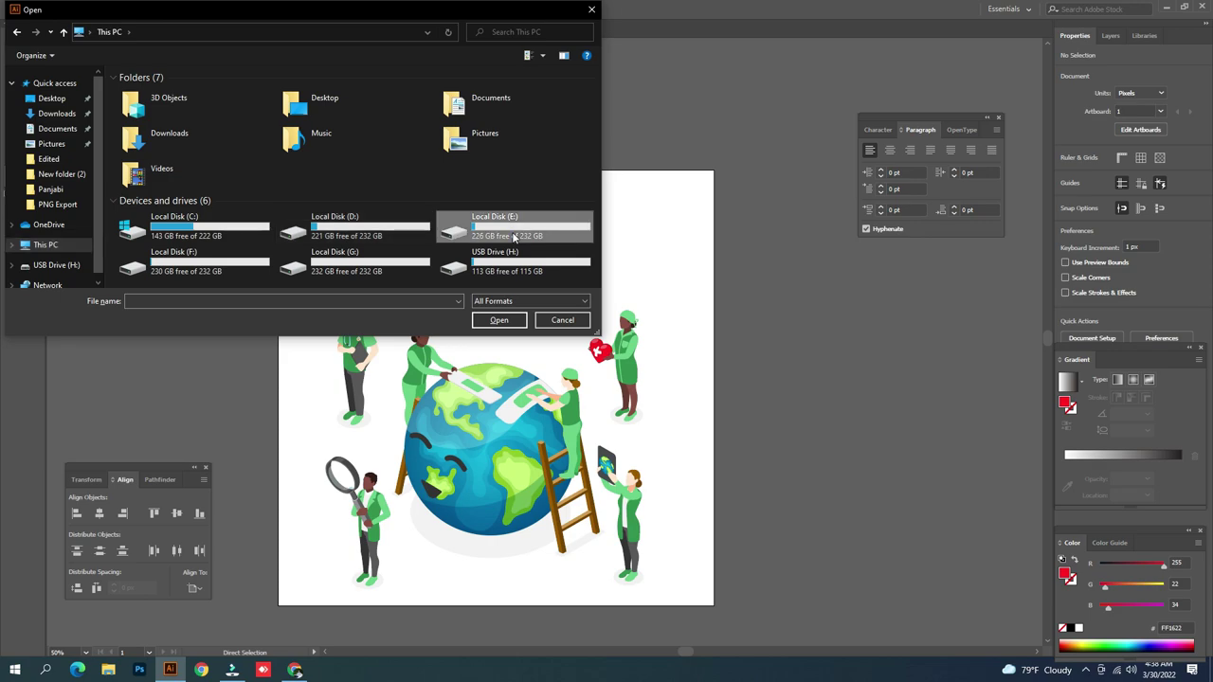
pyautogui.doubleClick(482, 225)
pyautogui.doubleClick(168, 92)
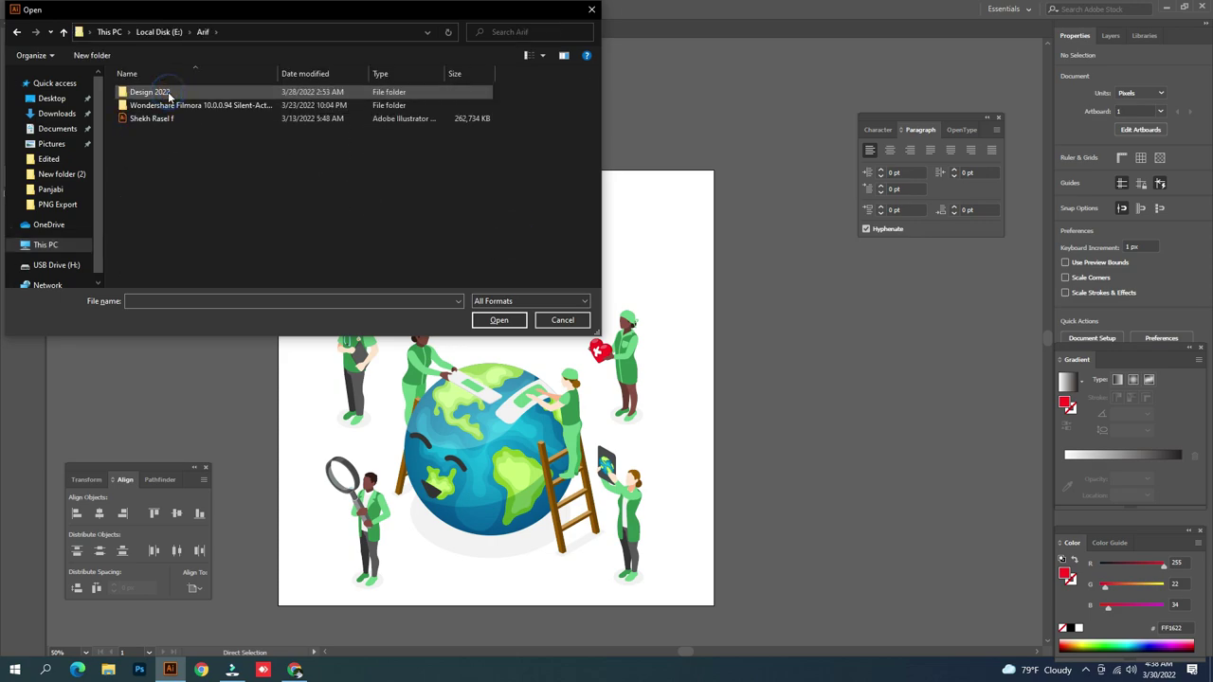
pyautogui.doubleClick(168, 92)
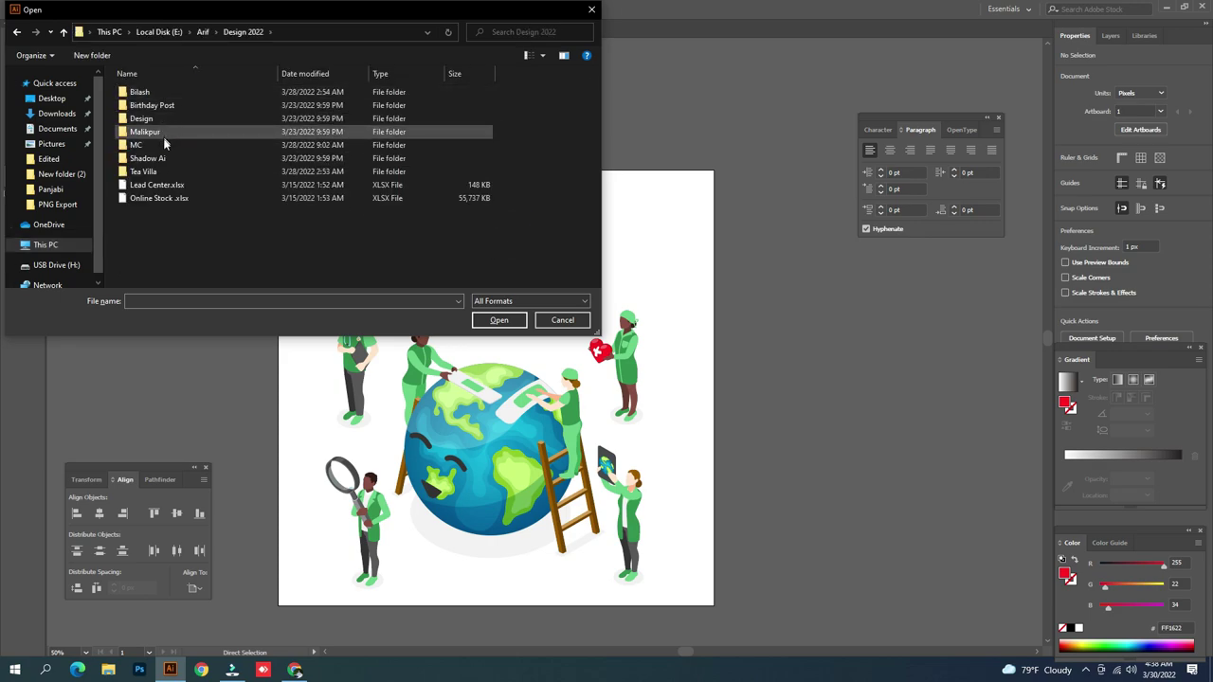
pyautogui.doubleClick(175, 97)
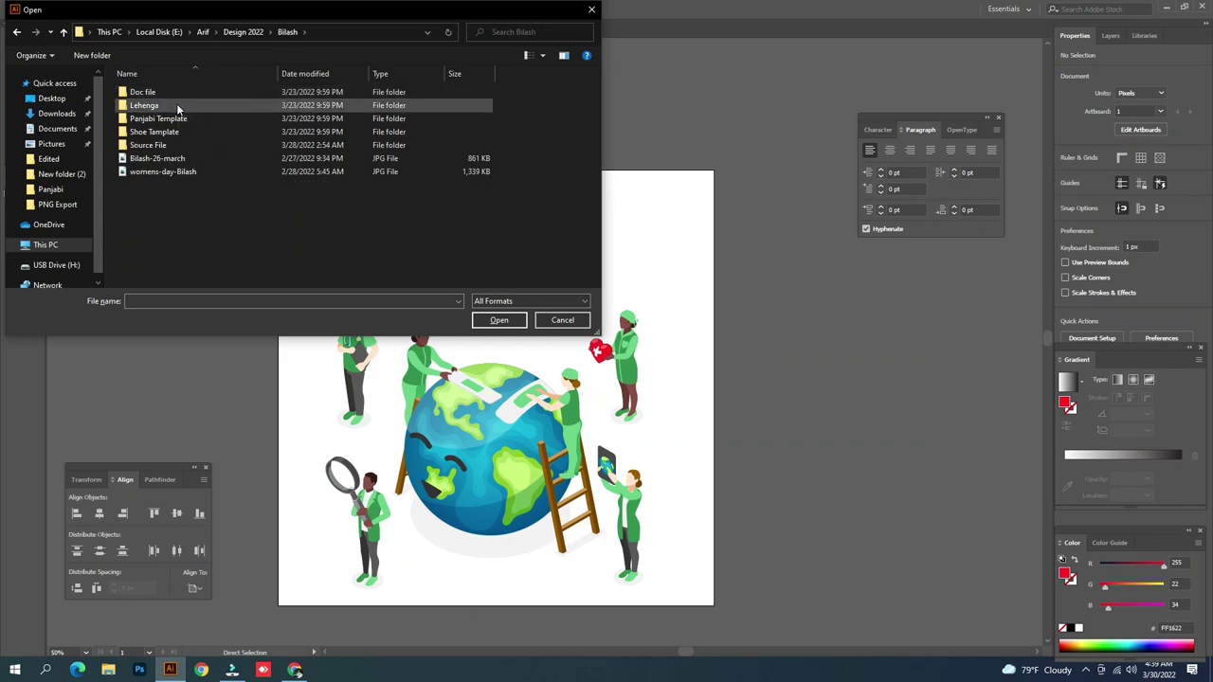
pyautogui.press('BackSpace')
pyautogui.press('BackSpace')
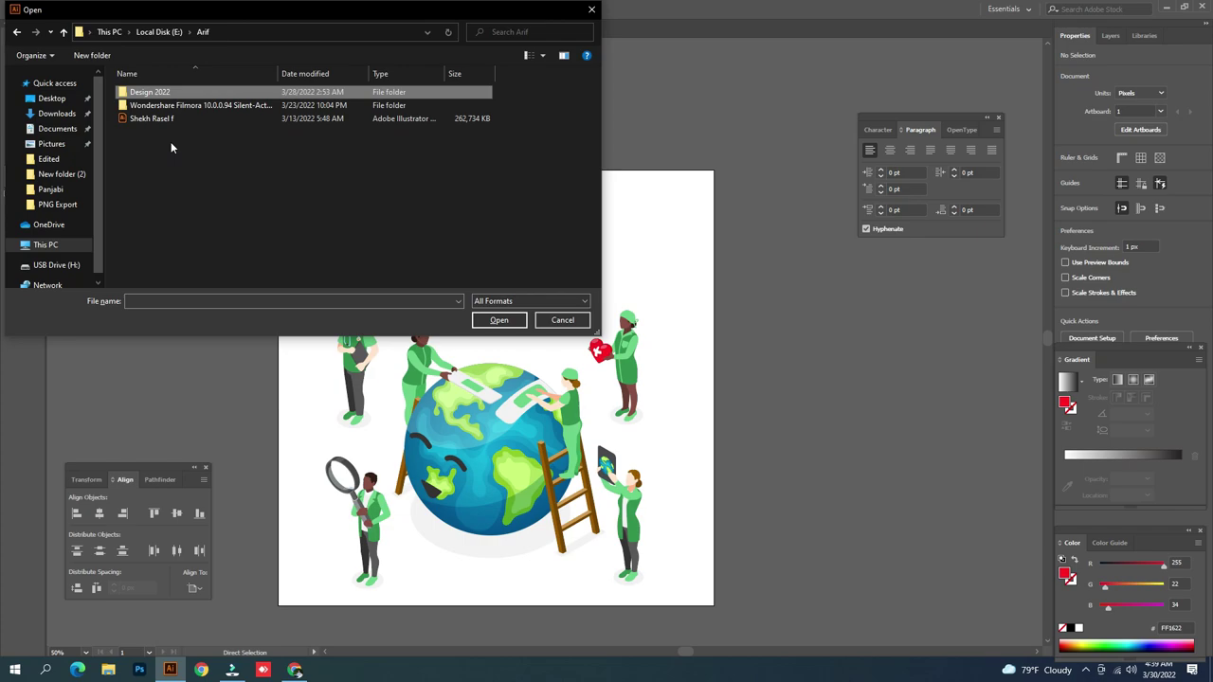
pyautogui.press('BackSpace')
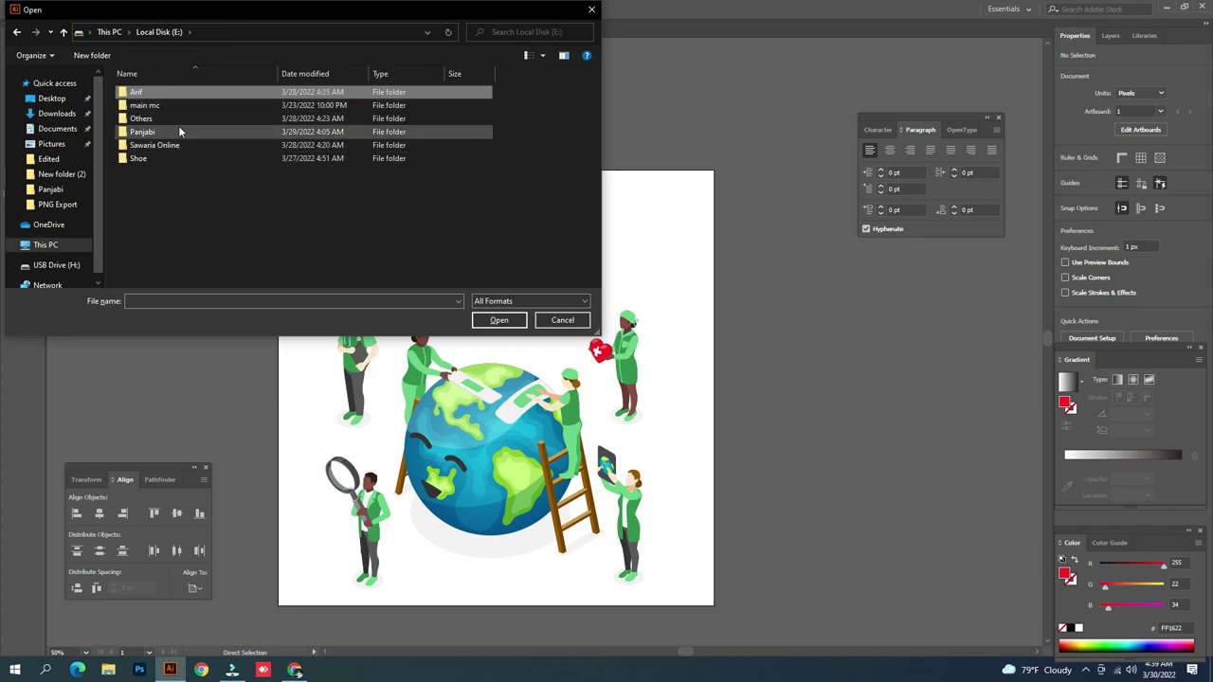
# Open the MC logo Illustrator file from the Others > All logo folder on Local Disk (E:)
pyautogui.doubleClick(175, 117)
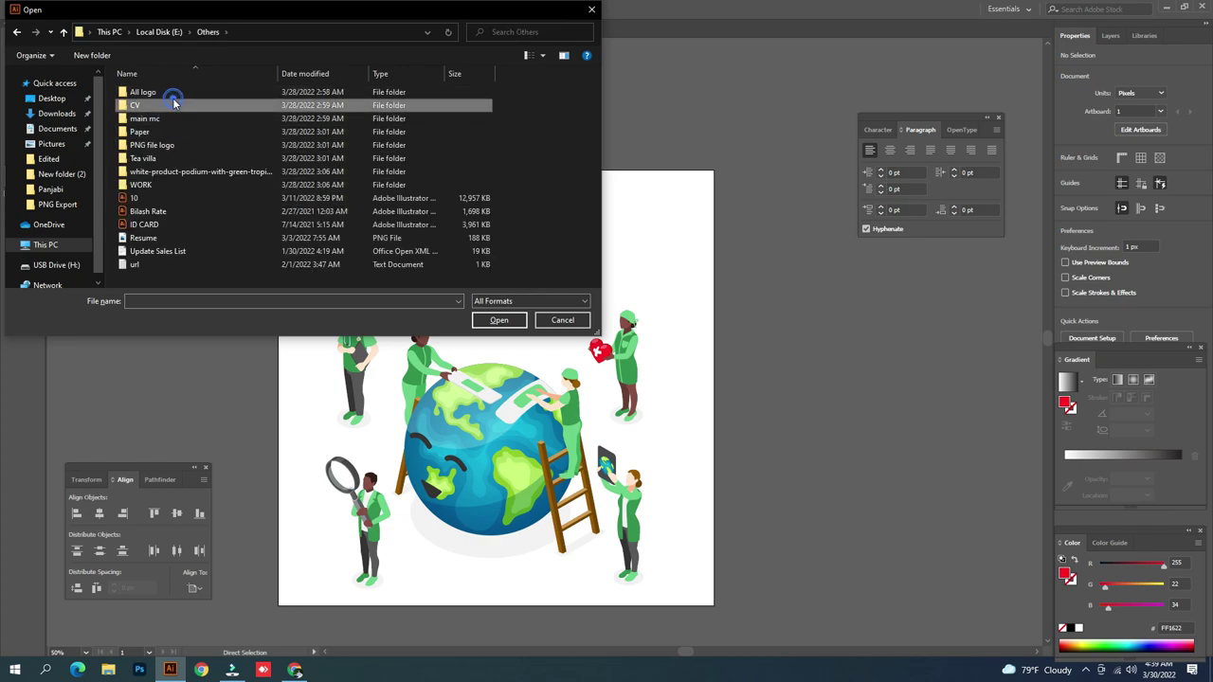
pyautogui.doubleClick(168, 92)
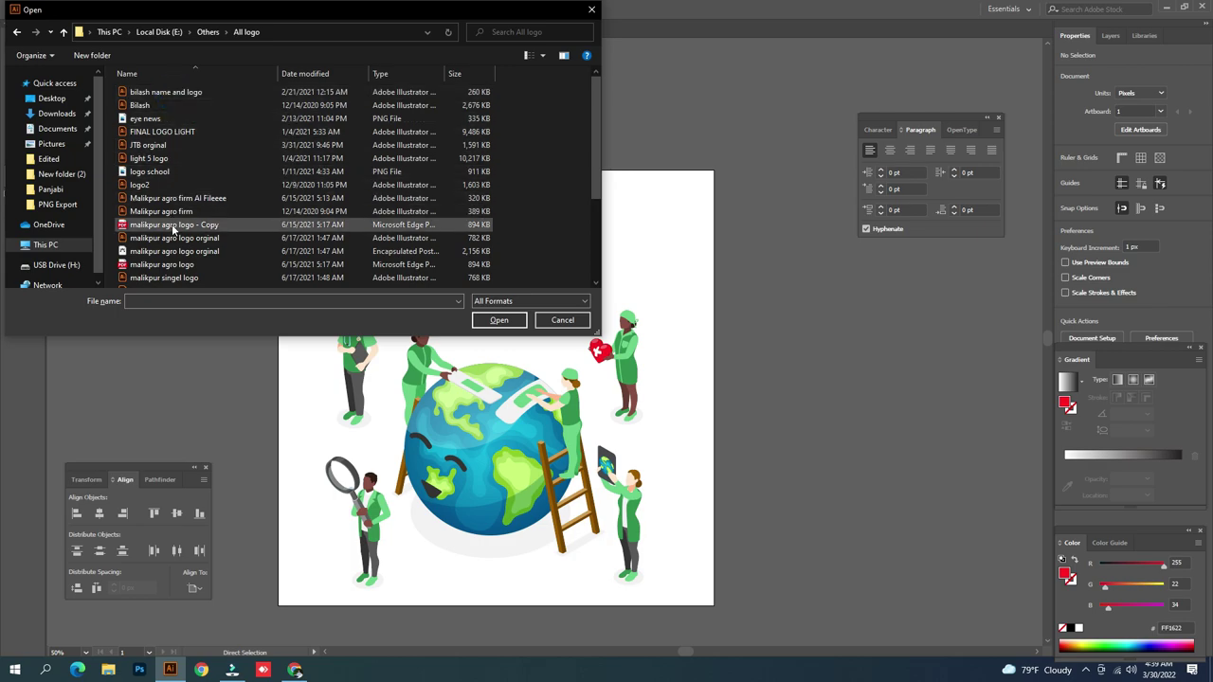
pyautogui.scroll(-1, 173, 237)
pyautogui.doubleClick(151, 253)
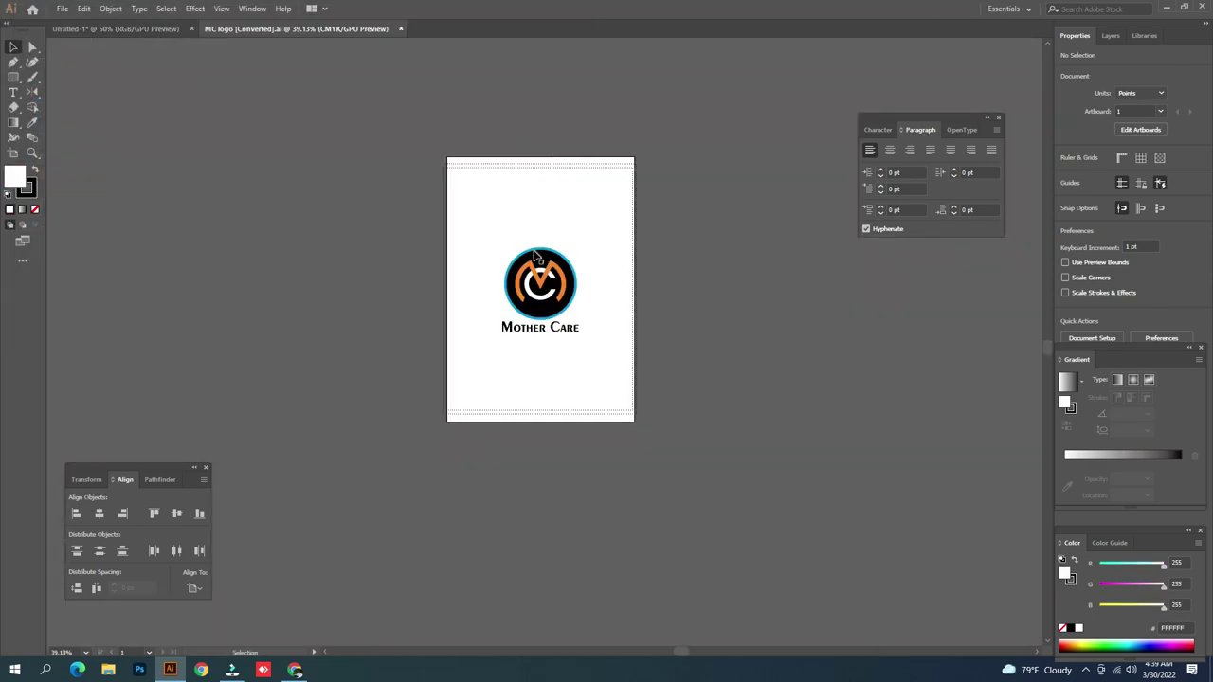
# Copy the Mother Care logo into the Doctor's Day post, scaled to about 128 × 142 px in the artboard's upper-right corner
pyautogui.moveTo(430, 214); pyautogui.dragTo(741, 436)
pyautogui.hotkey('ctrl', 'c')
pyautogui.click(164, 32)
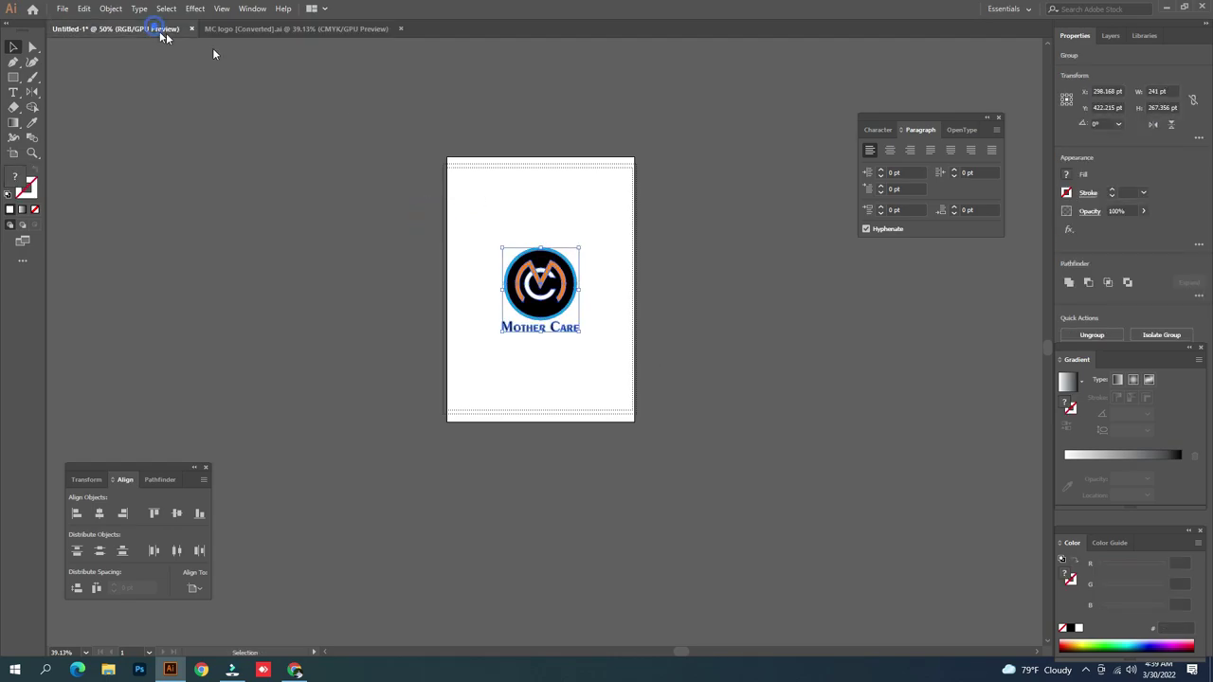
pyautogui.hotkey('ctrl', 'v')
pyautogui.moveTo(544, 390); pyautogui.dragTo(659, 227)
pyautogui.click(777, 238)
# Draw a red rectangle about 175 × 258 px over the logo, starting at the artboard's top edge
pyautogui.press('z')
pyautogui.click(710, 236)
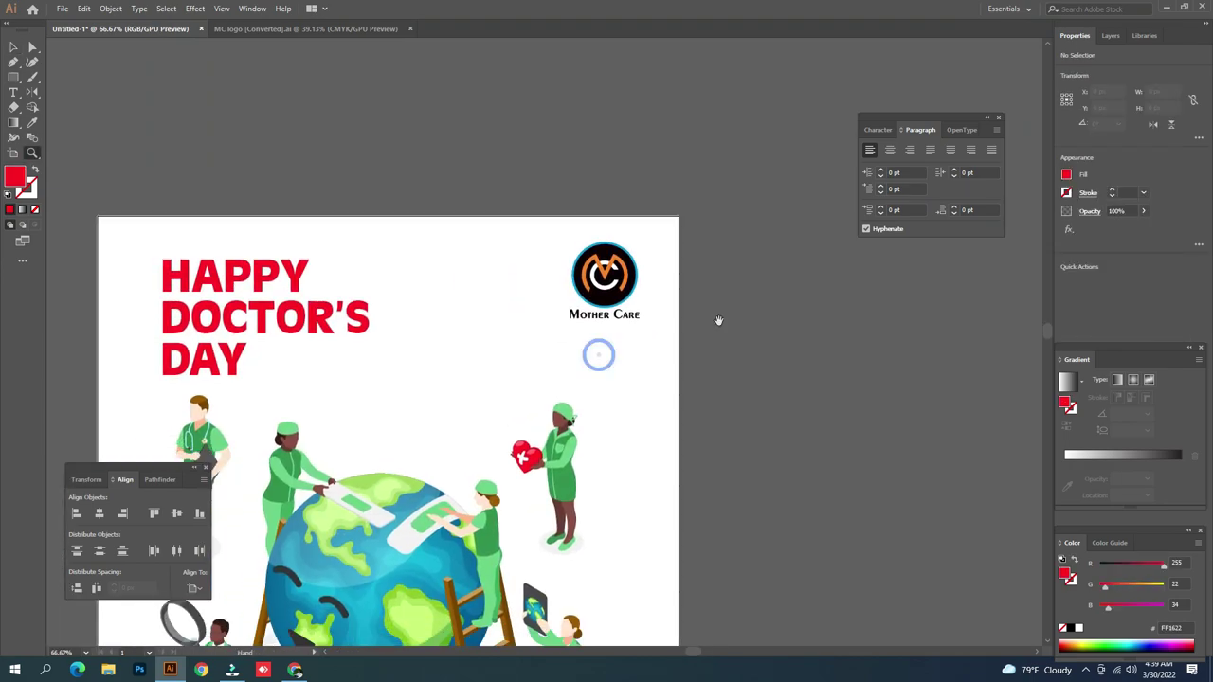
pyautogui.press('m')
pyautogui.moveTo(545, 217); pyautogui.dragTo(640, 353)
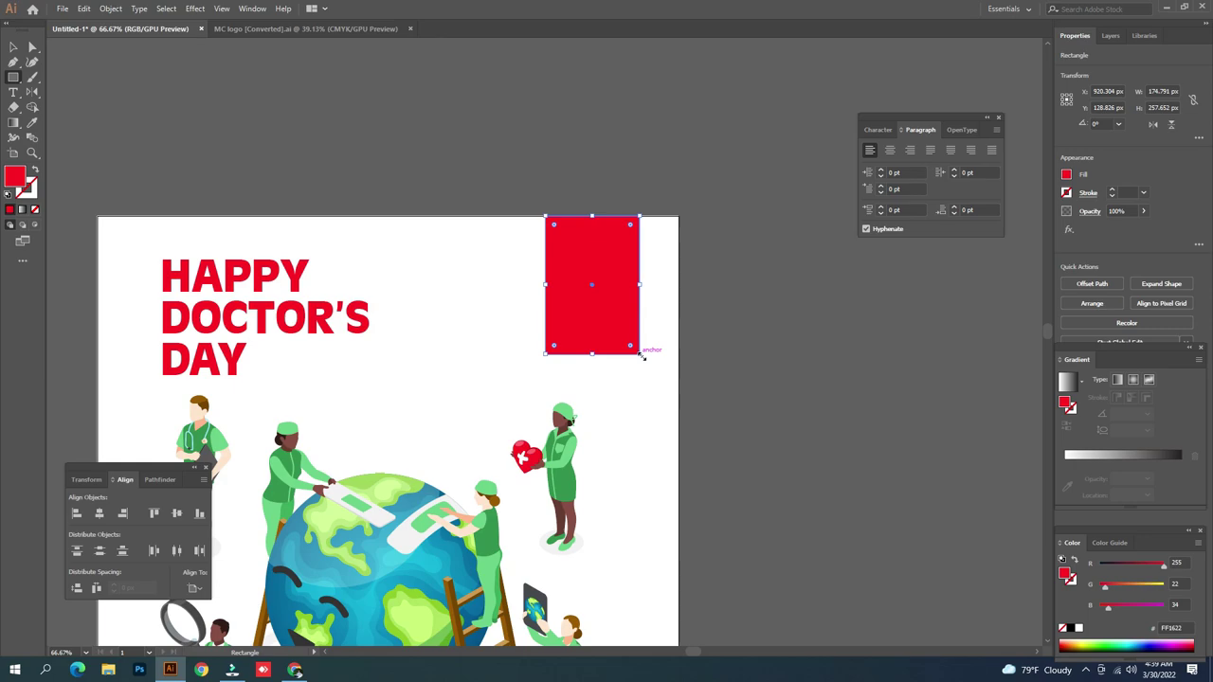
# Arrange the red rectangle behind the logo and nudge it right to an X position of about 939 px
pyautogui.press('v')
pyautogui.press('Right')
pyautogui.press('Right')
pyautogui.press('Right')
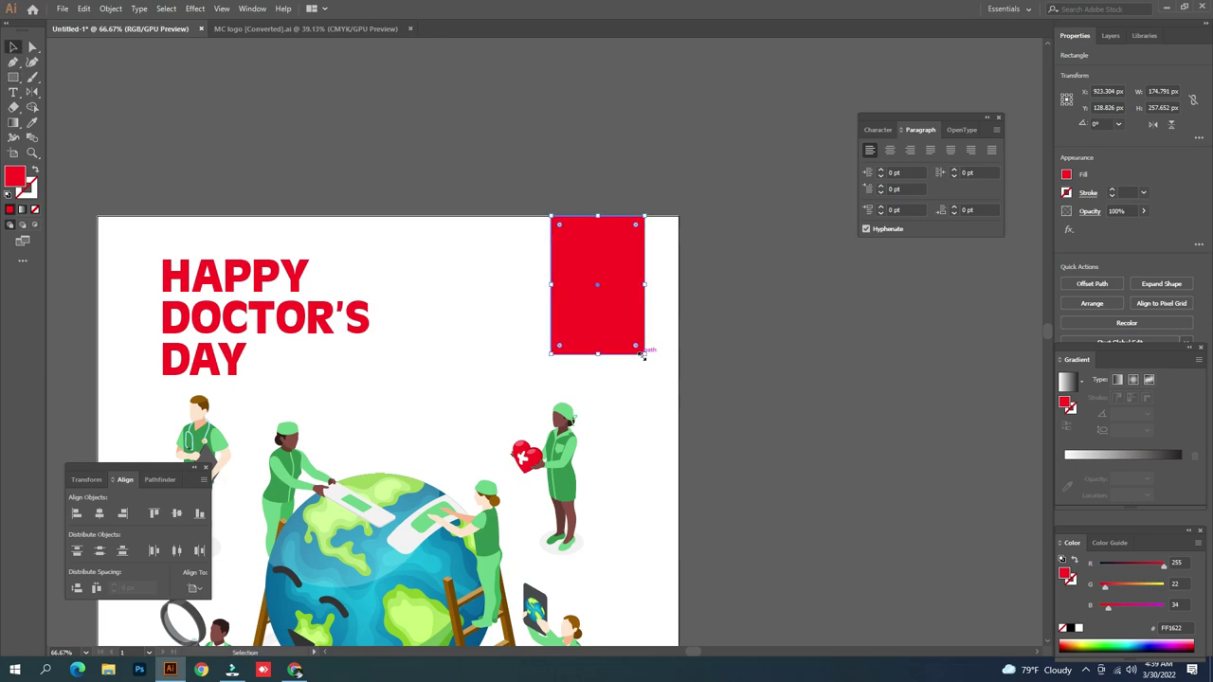
pyautogui.hotkey('ctrl', '7')
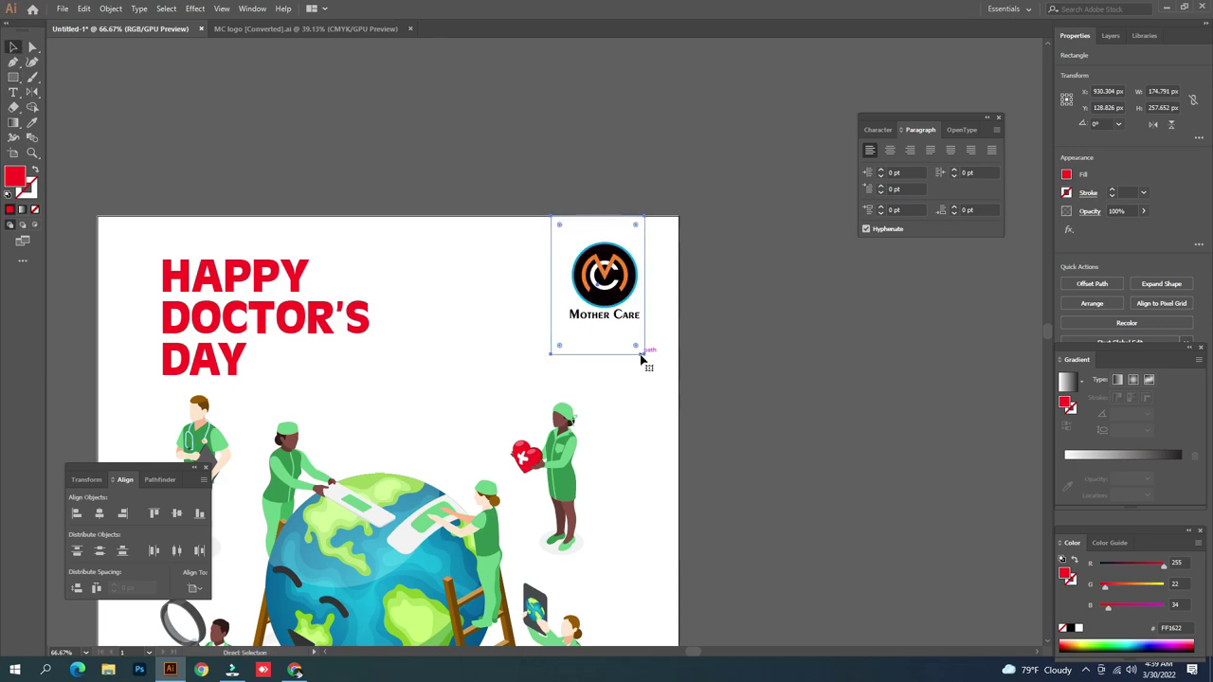
pyautogui.hotkey('ctrl', ']')
pyautogui.press('Right')
pyautogui.press('Right')
pyautogui.press('Right')
pyautogui.press('Right')
pyautogui.press('Right')
pyautogui.press('Right')
pyautogui.press('Right')
pyautogui.press('Right')
pyautogui.press('Right')
pyautogui.press('Right')
pyautogui.press('Right')
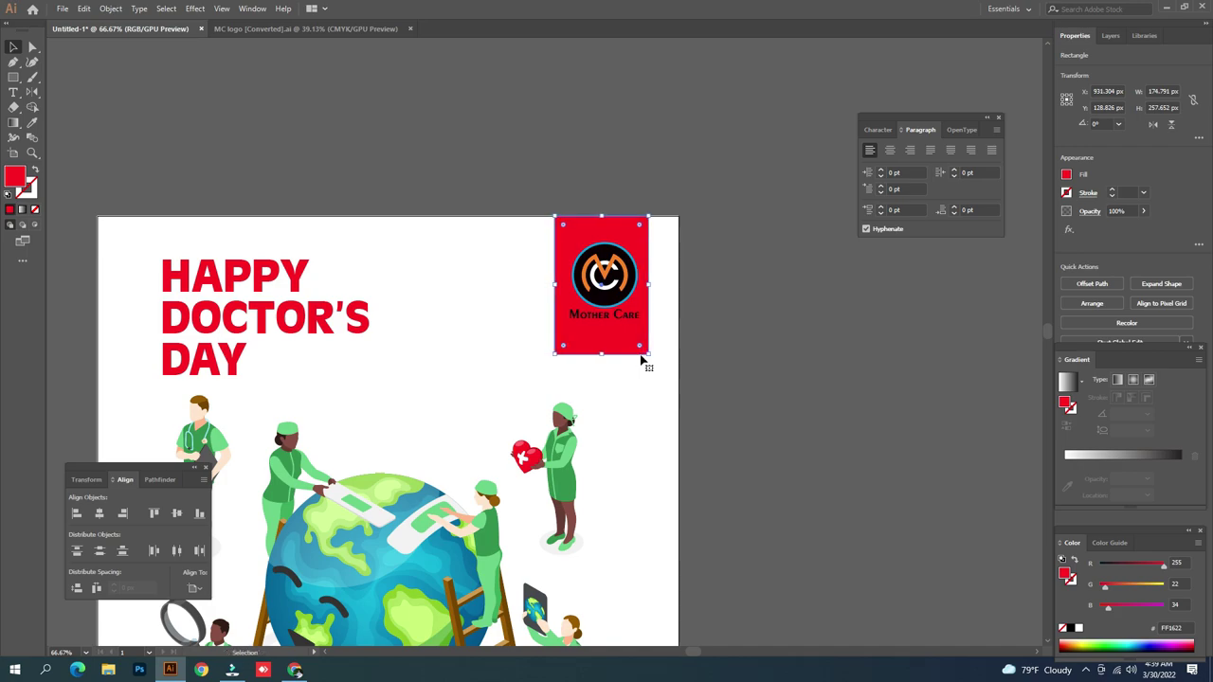
pyautogui.press('Left')
pyautogui.press('Left')
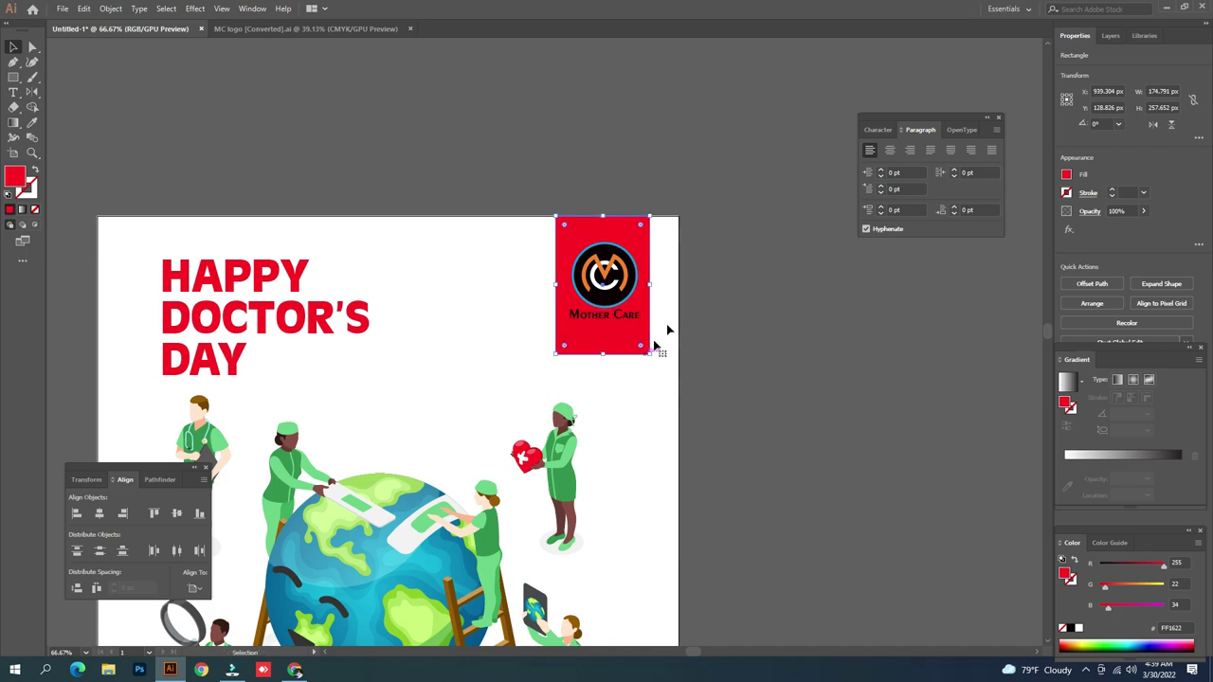
# Shorten the rectangle from below to about 225 px high and fill it with the orange sampled from the logo
pyautogui.moveTo(603, 356); pyautogui.dragTo(603, 334)
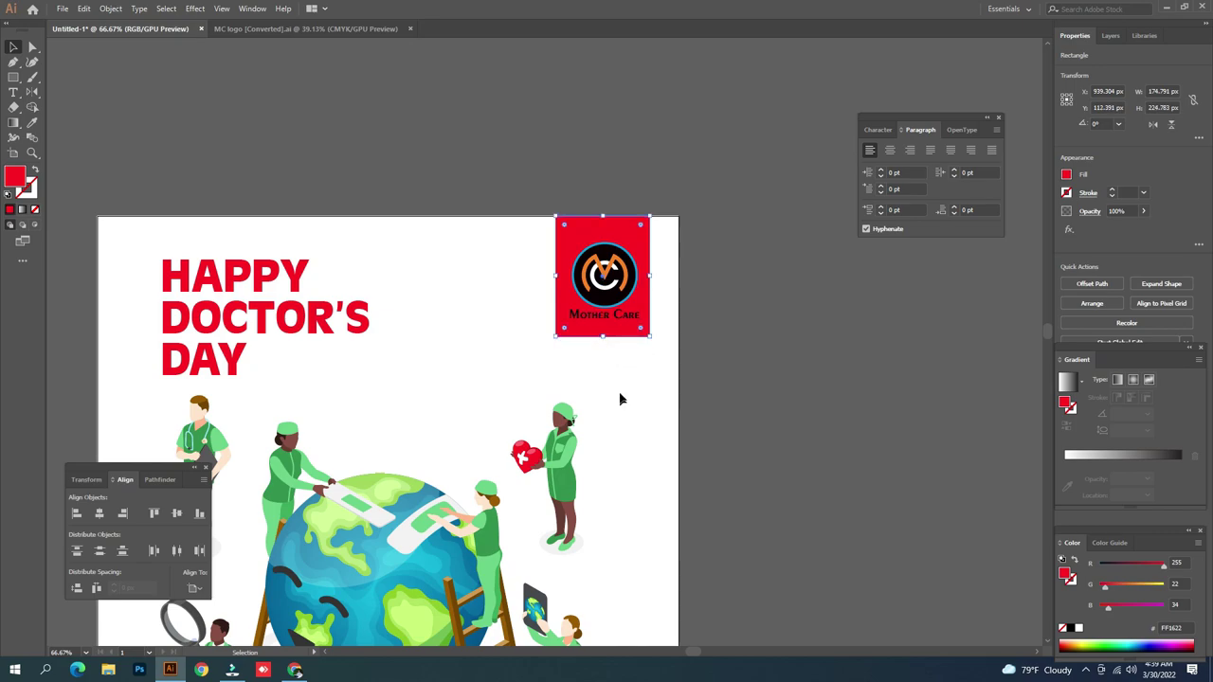
pyautogui.press('i')
pyautogui.click(624, 280)
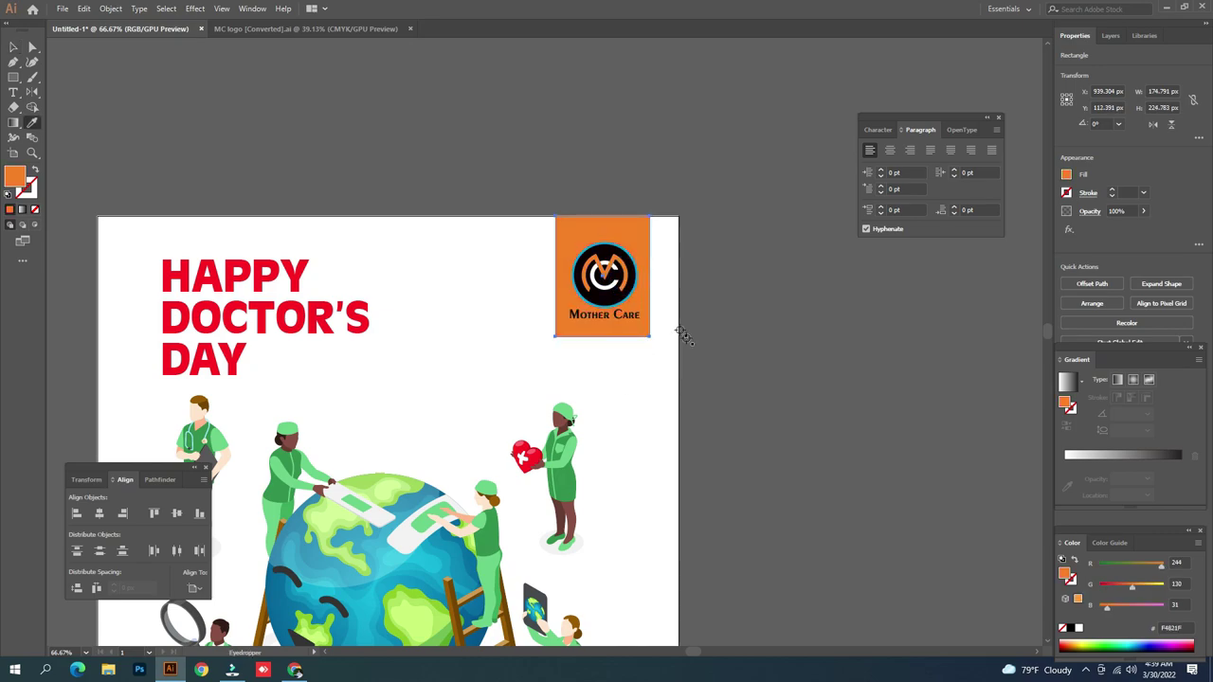
pyautogui.press('v')
pyautogui.click(739, 398)
# Round the two lower corners of the orange rectangle behind the logo
pyautogui.press('z')
pyautogui.click(609, 305)
pyautogui.moveTo(552, 331); pyautogui.dragTo(681, 235)
pyautogui.moveTo(653, 301); pyautogui.dragTo(663, 304)
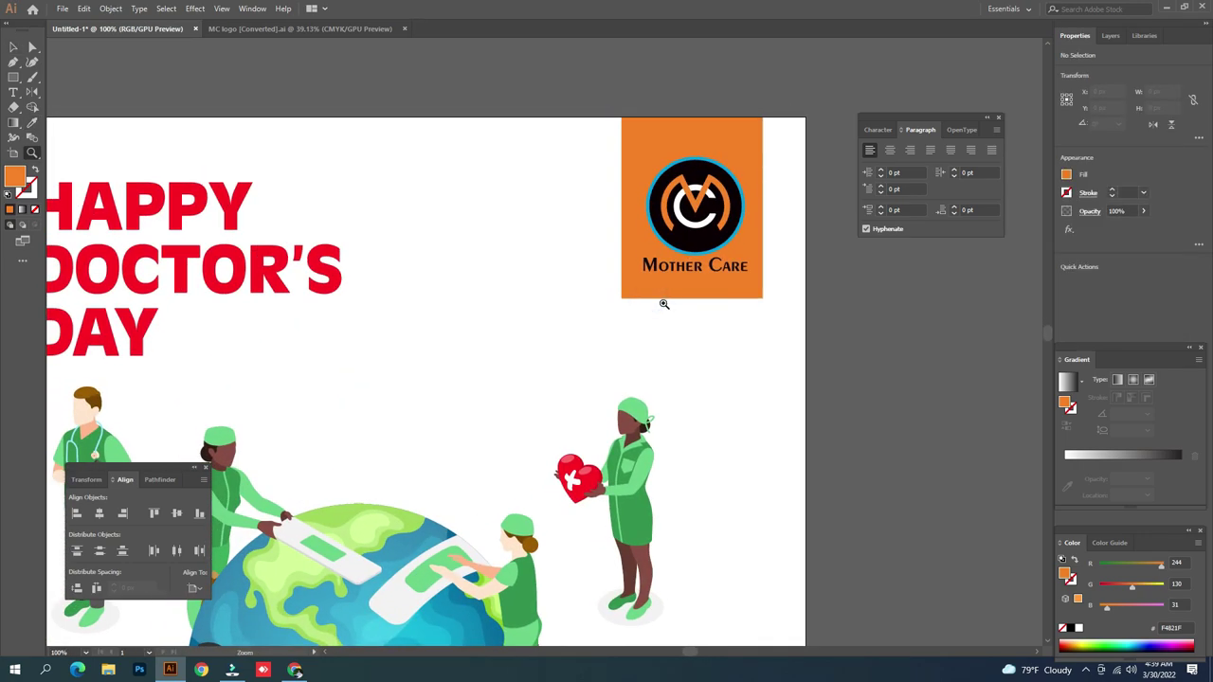
pyautogui.press('v')
pyautogui.click(675, 295)
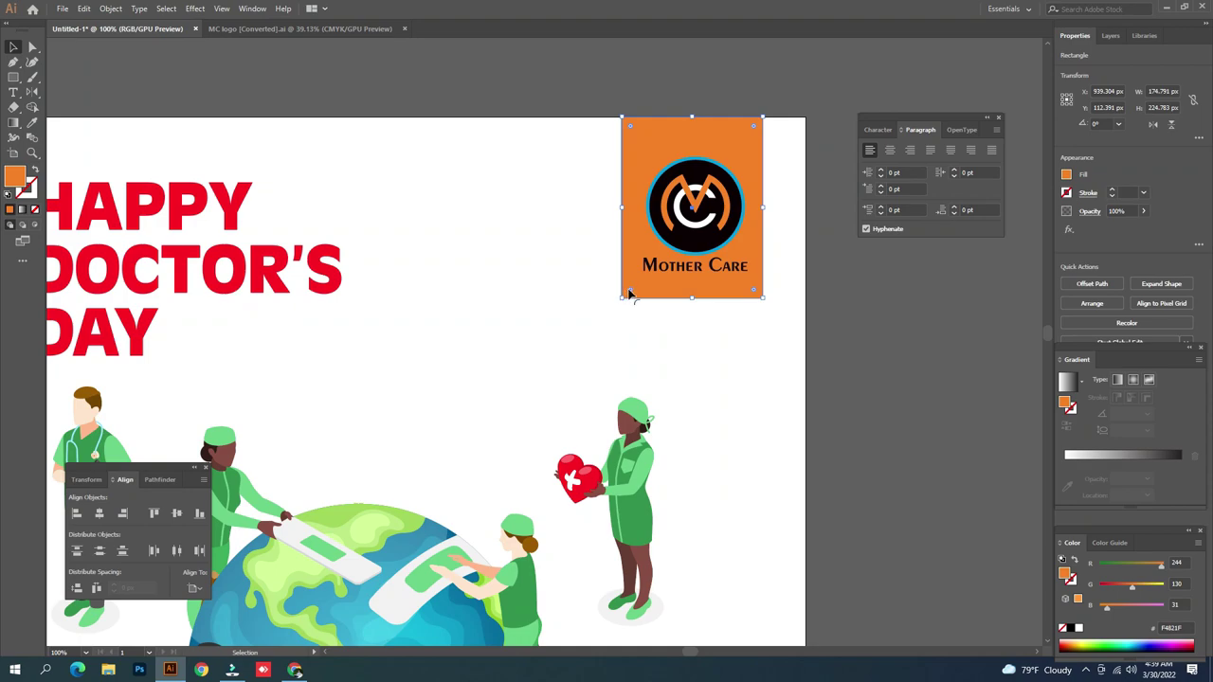
pyautogui.moveTo(754, 290); pyautogui.dragTo(745, 279)
pyautogui.click(864, 345)
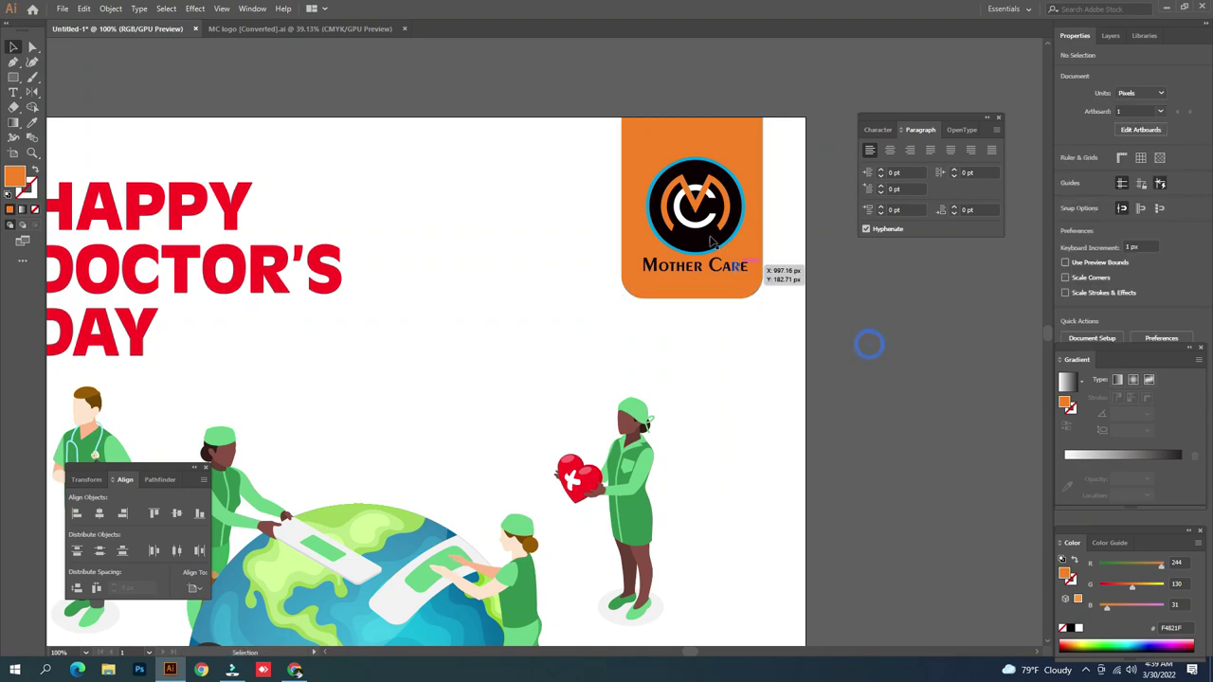
# Narrow the orange rectangle from its left side to about 169 px wide
pyautogui.click(636, 214)
pyautogui.moveTo(622, 207); pyautogui.dragTo(626, 208)
pyautogui.click(837, 328)
pyautogui.click(760, 162)
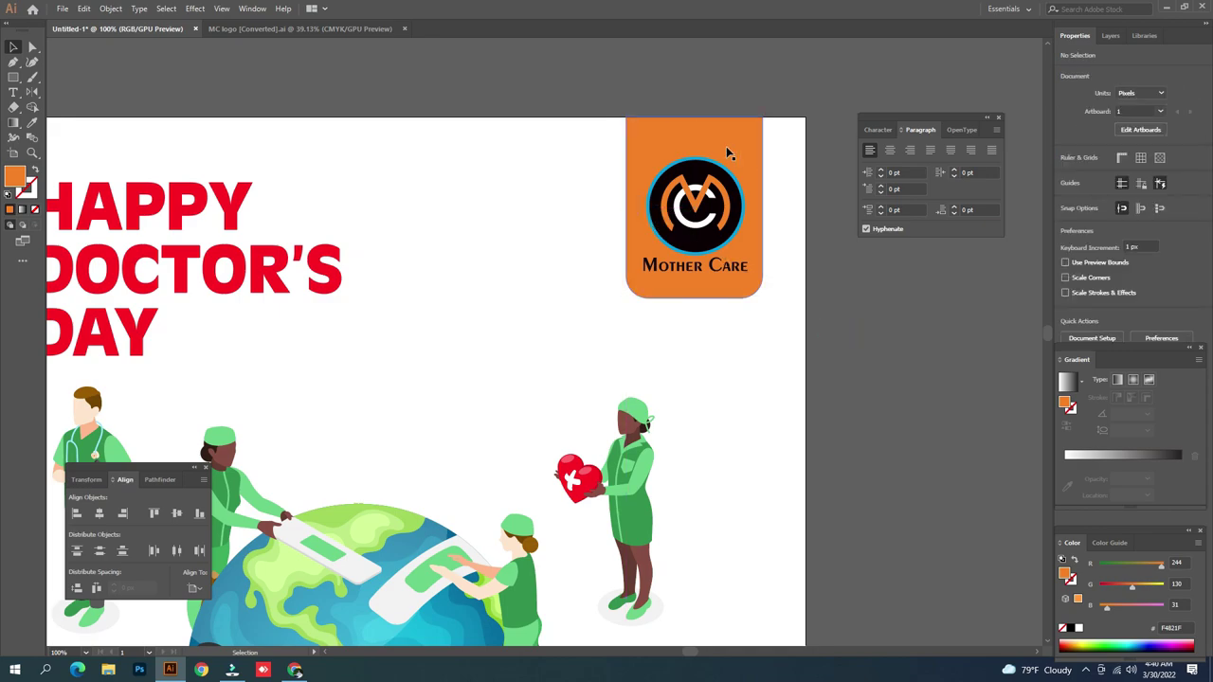
# Scale the logo and its orange rectangle down together proportionally to about 164 × 217 px
pyautogui.click(690, 242)
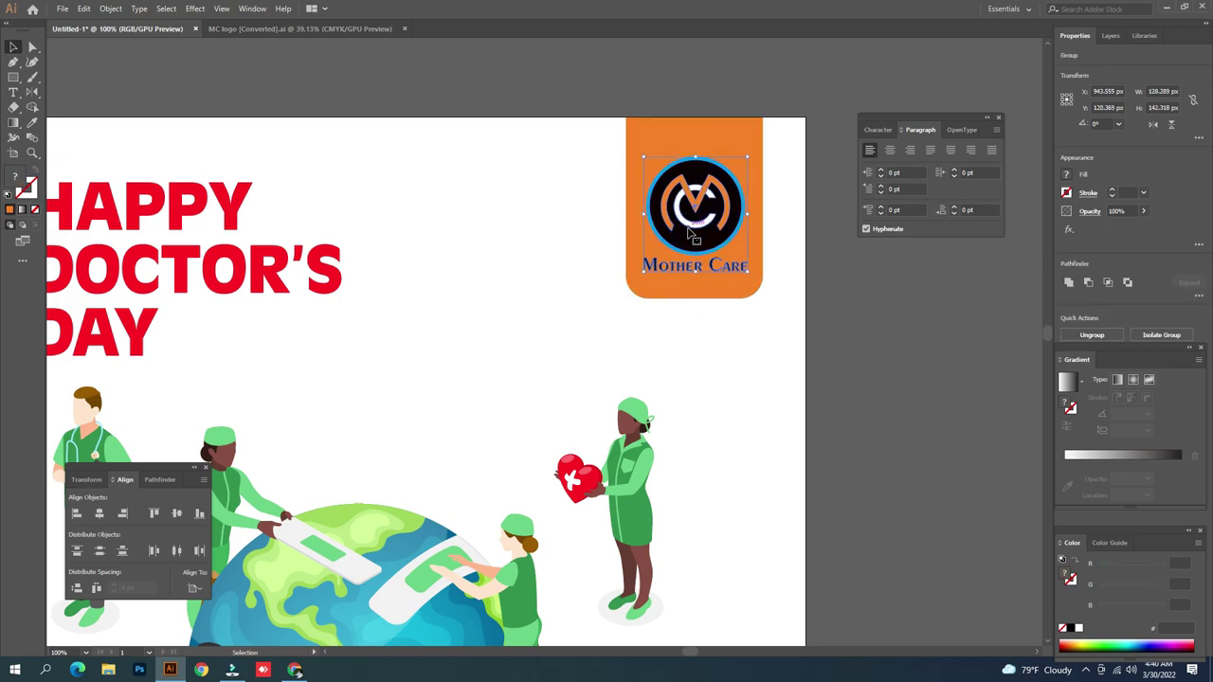
pyautogui.keyDown('shift'); pyautogui.click(695, 299); pyautogui.keyUp('shift')
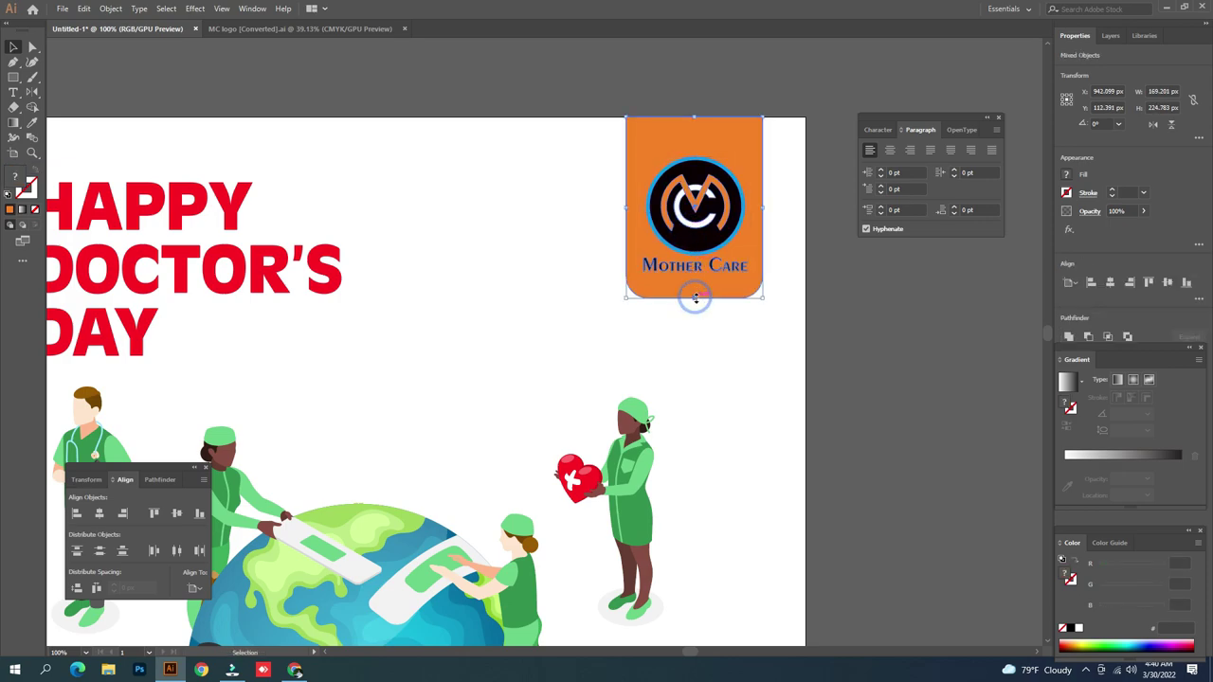
pyautogui.moveTo(695, 298); pyautogui.dragTo(695, 291)
pyautogui.click(886, 331)
# Start a Drop Shadow effect on the orange rectangle behind the logo with the preview turned on
pyautogui.press('z')
pyautogui.keyDown('alt'); pyautogui.click(728, 316); pyautogui.keyUp('alt')
pyautogui.keyDown('alt'); pyautogui.click(576, 387); pyautogui.keyUp('alt')
pyautogui.moveTo(380, 353); pyautogui.dragTo(446, 379)
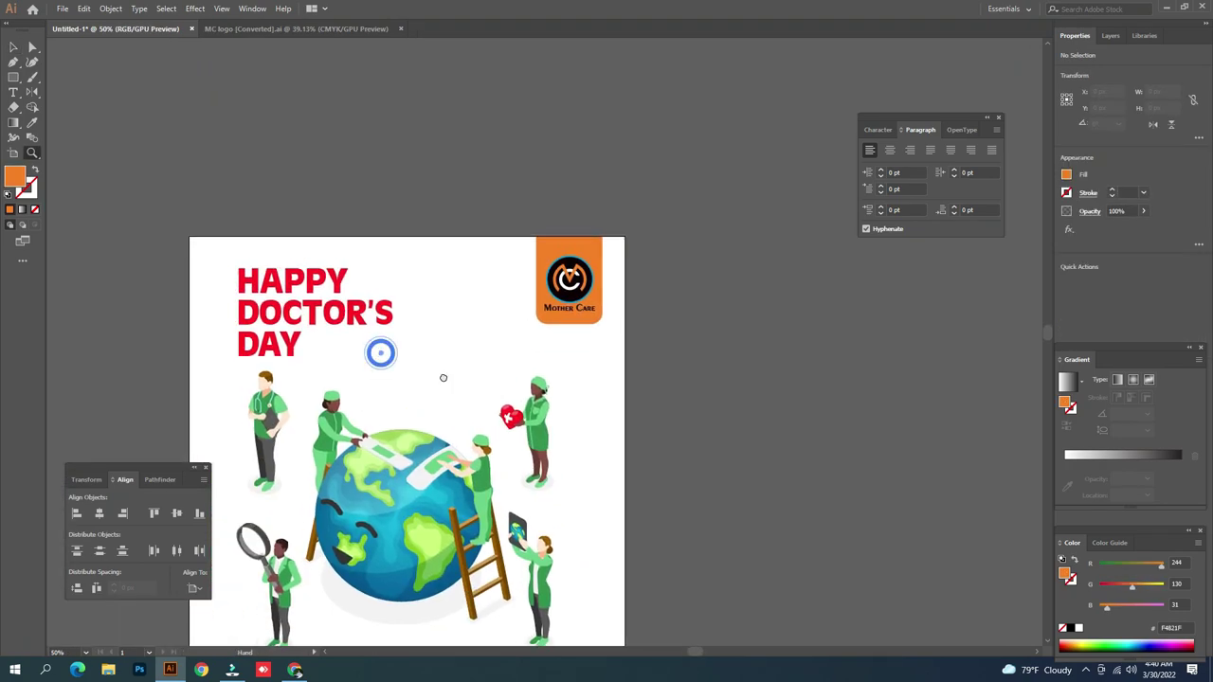
pyautogui.press('v')
pyautogui.click(492, 266)
pyautogui.click(542, 260)
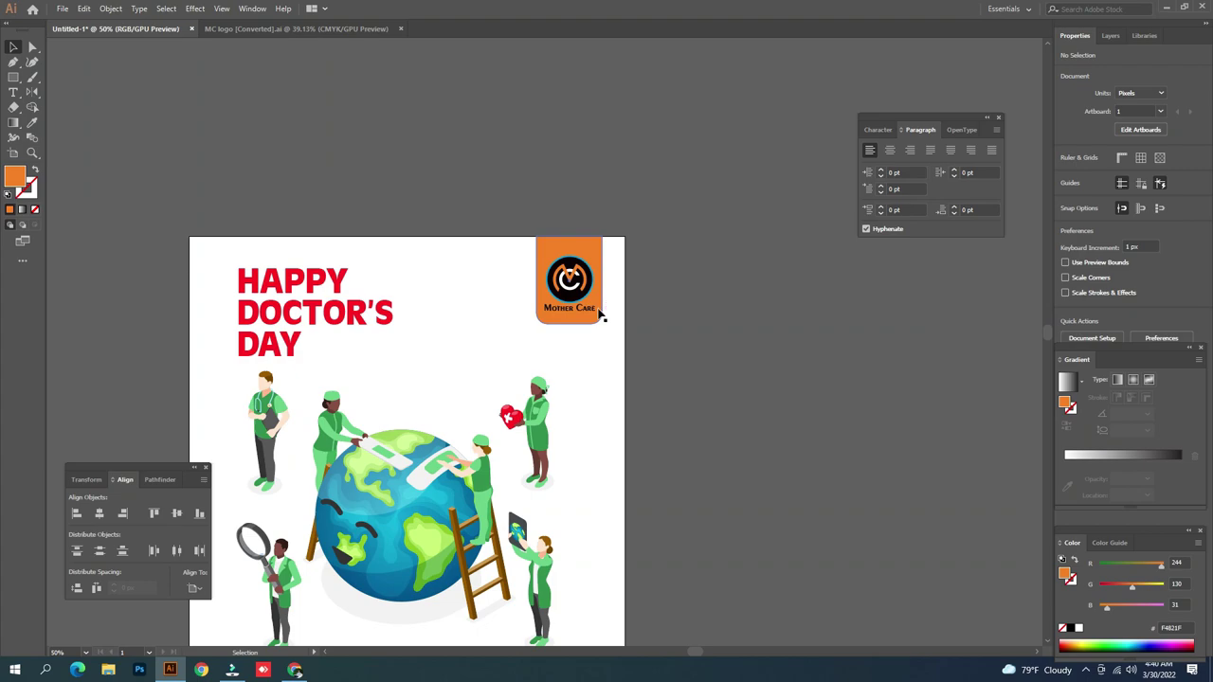
pyautogui.click(197, 9)
pyautogui.moveTo(214, 152)
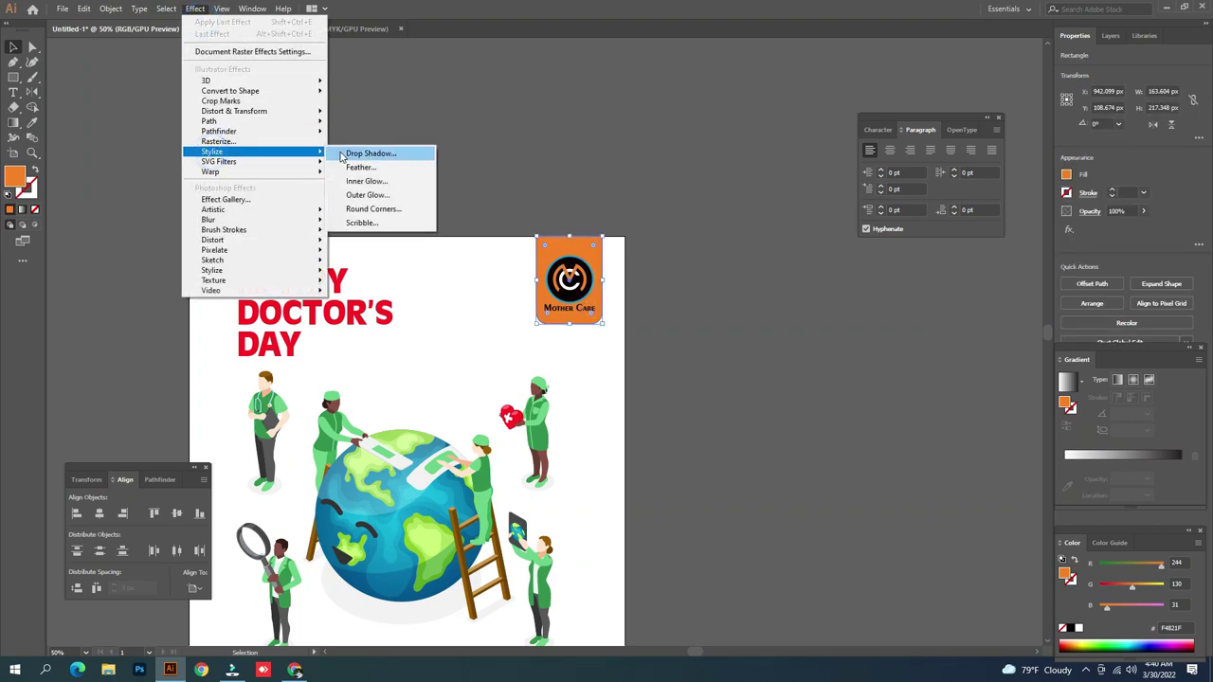
pyautogui.click(342, 154)
pyautogui.click(38, 309)
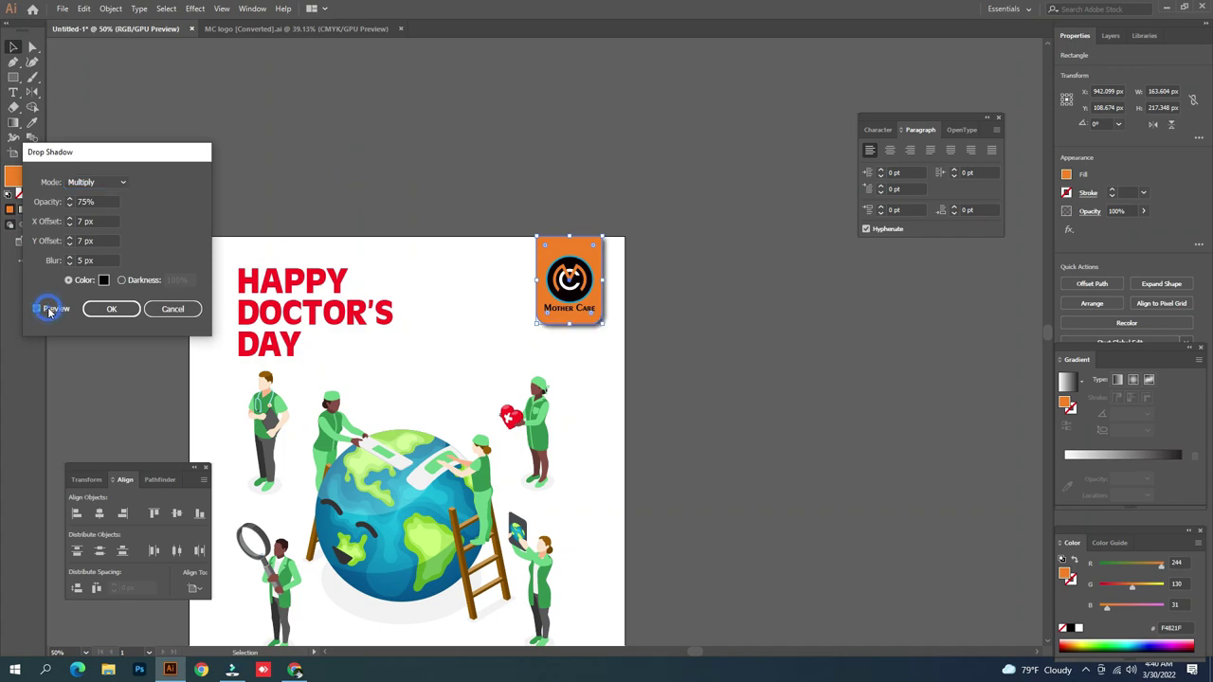
# Set the shadow's Y offset to 2 px, reduce its X offset, and apply the effect to the orange rectangle
pyautogui.click(69, 245)
pyautogui.click(70, 245)
pyautogui.click(69, 244)
pyautogui.click(69, 245)
pyautogui.click(70, 243)
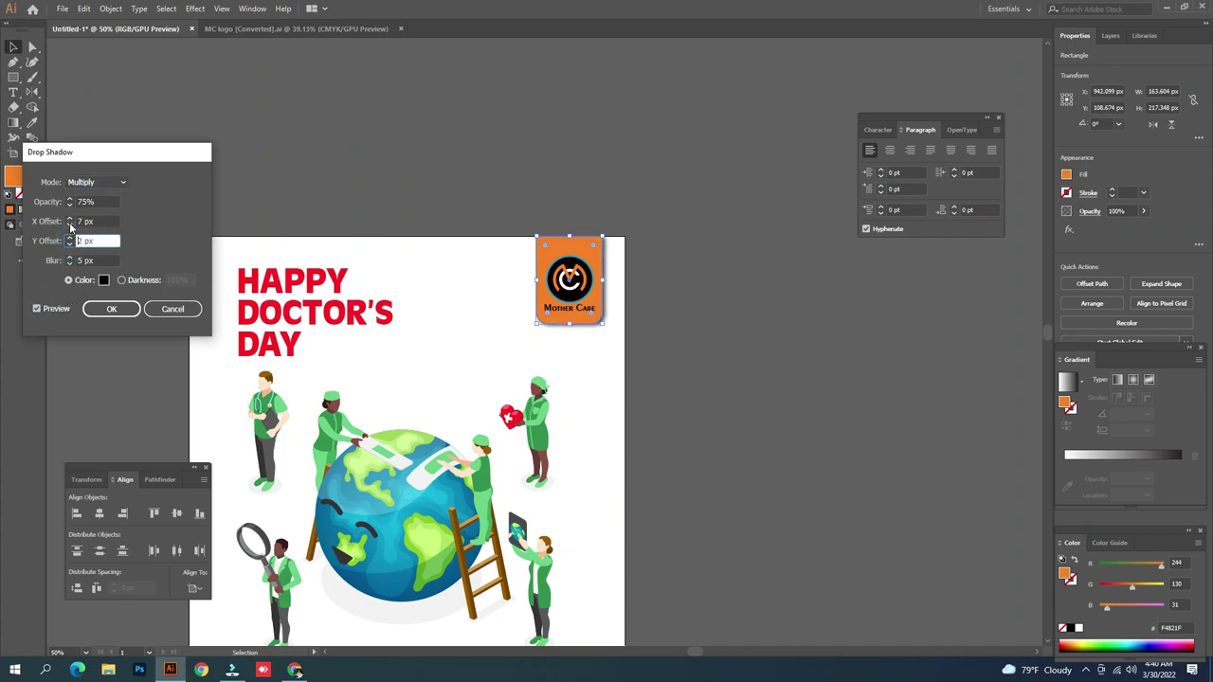
pyautogui.click(70, 227)
pyautogui.click(70, 227)
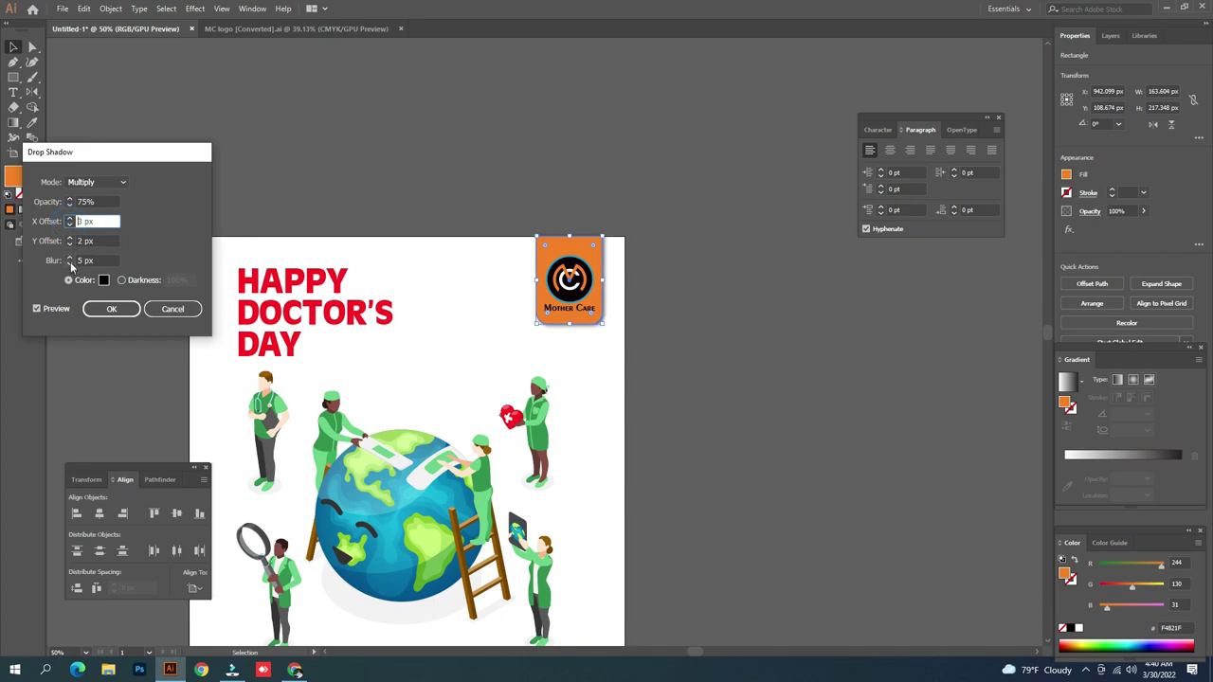
pyautogui.click(112, 307)
pyautogui.click(419, 159)
pyautogui.press('z')
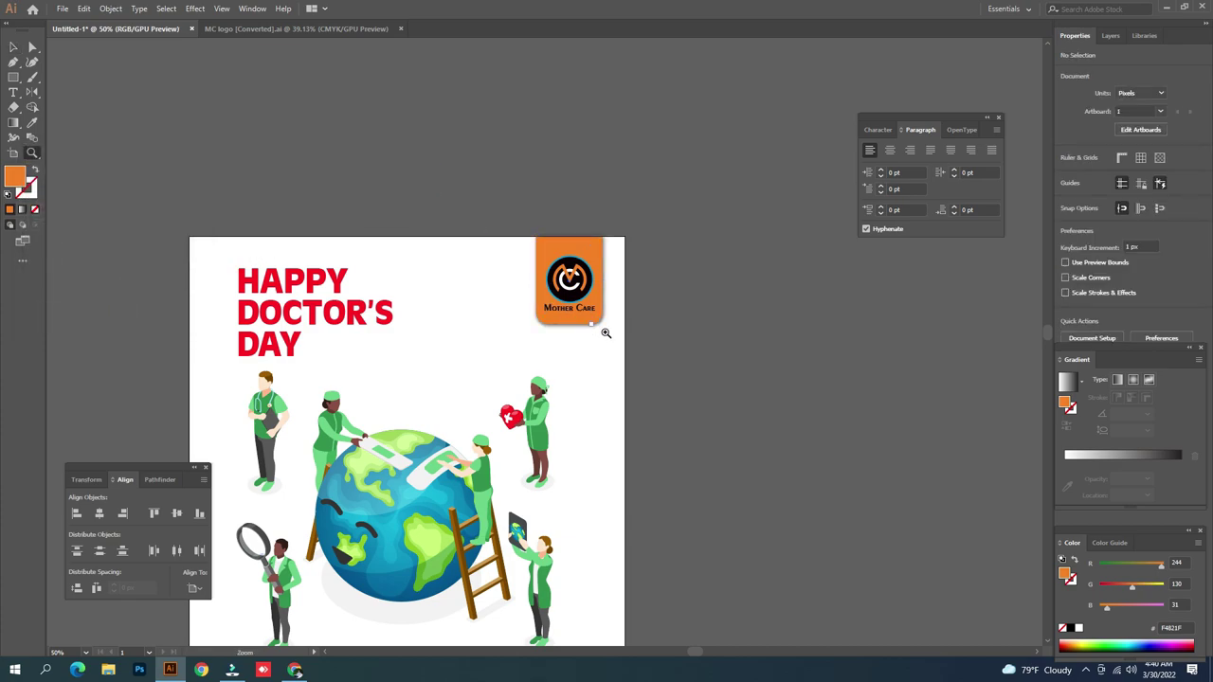
# Examine the drop shadow around the orange logo tab up close, and return to viewing the whole post
pyautogui.click(585, 322)
pyautogui.click(589, 322)
pyautogui.press('space')
pyautogui.moveTo(496, 329); pyautogui.dragTo(618, 355)
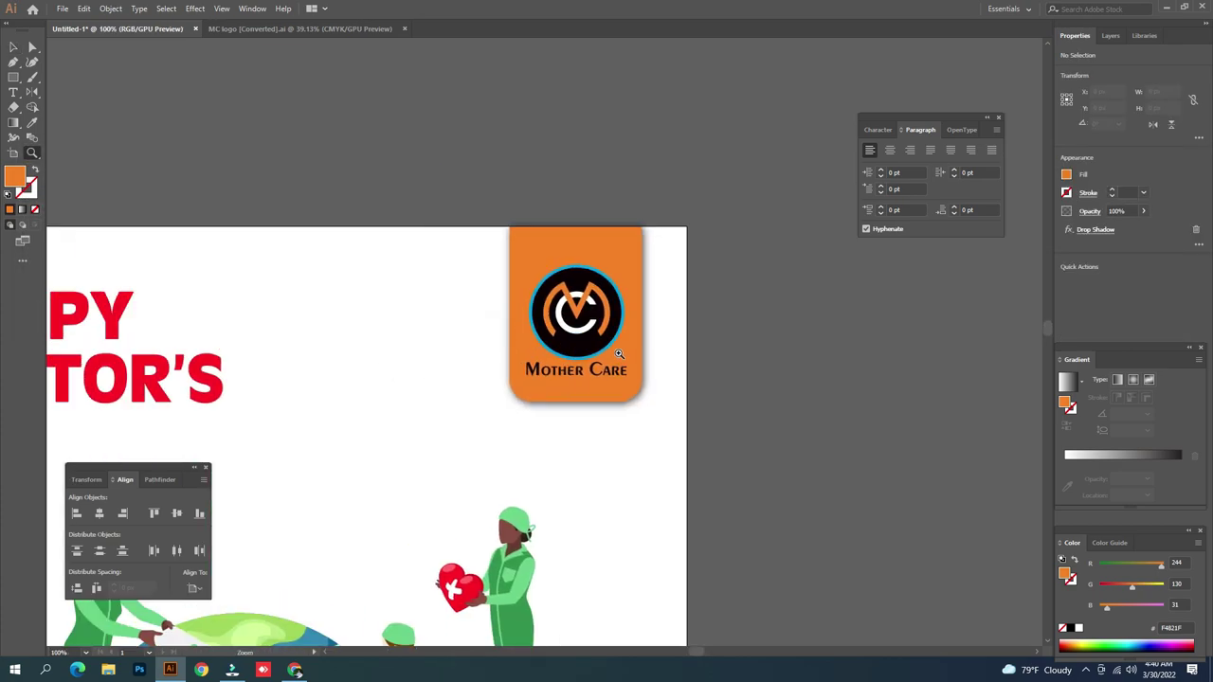
pyautogui.press('v')
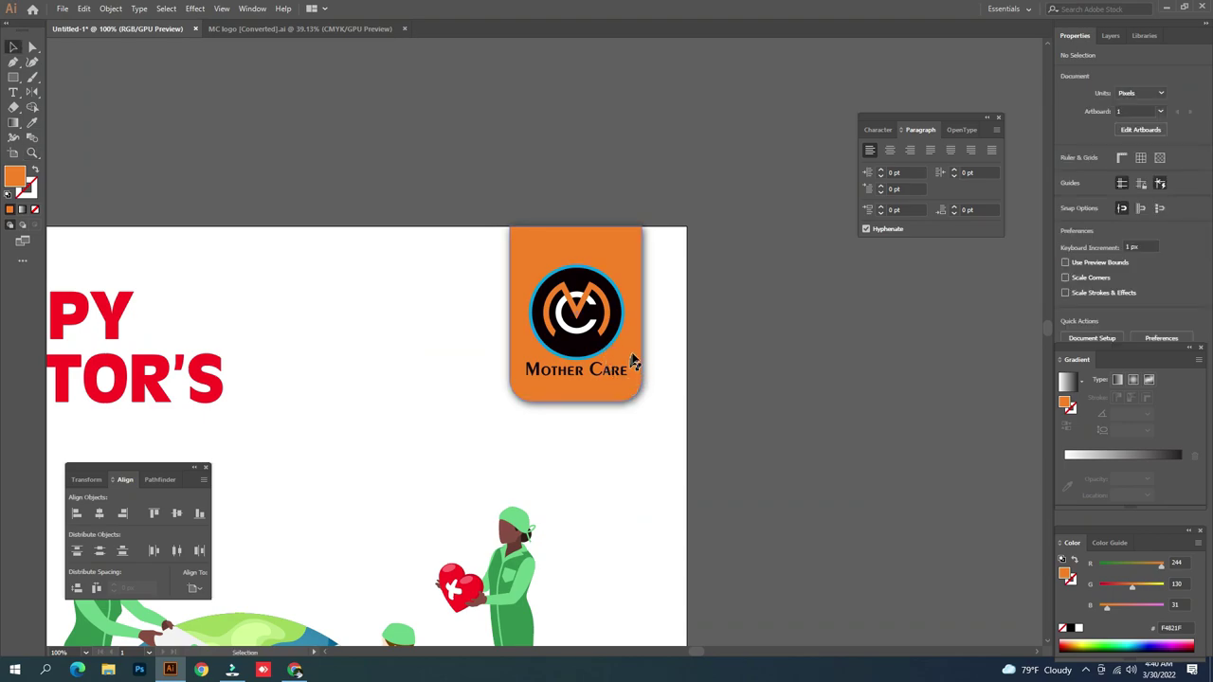
pyautogui.click(629, 182)
pyautogui.click(606, 187)
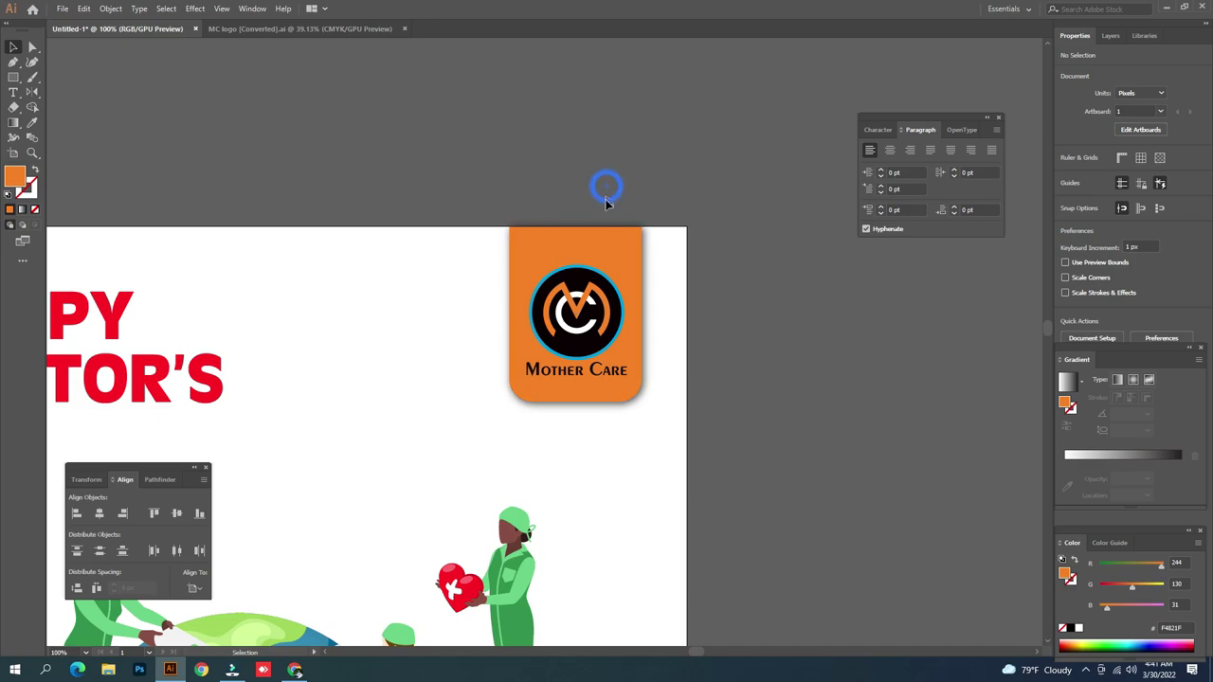
pyautogui.press('z')
pyautogui.keyDown('alt'); pyautogui.click(577, 399); pyautogui.keyUp('alt')
pyautogui.keyDown('alt'); pyautogui.click(577, 398); pyautogui.keyUp('alt')
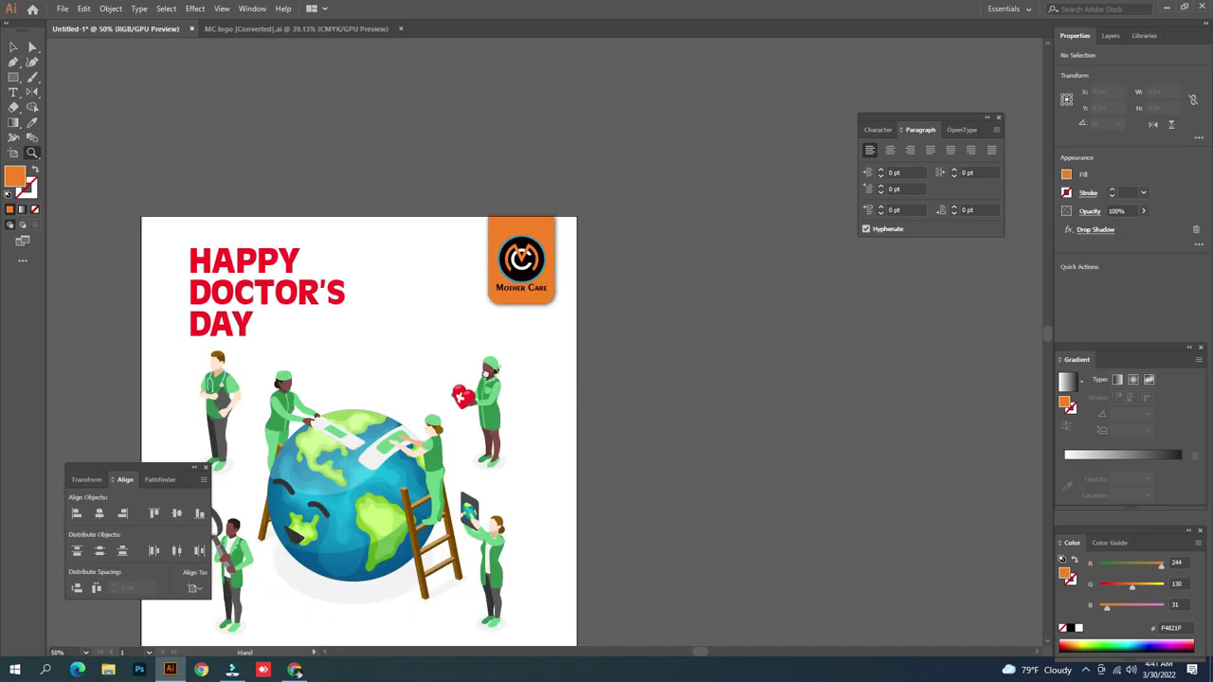
pyautogui.moveTo(479, 378); pyautogui.dragTo(563, 354)
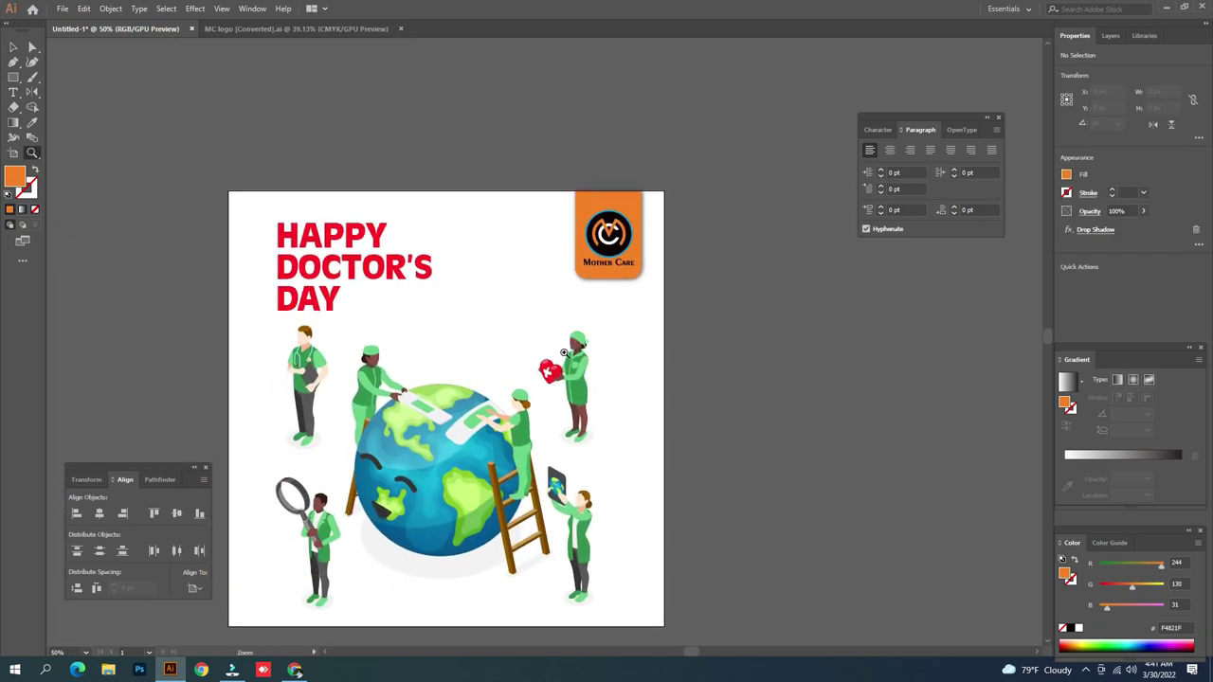
# Enlarge the Mother Care logo proportionally to about 140 × 156 px on its orange tab
pyautogui.press('v')
pyautogui.click(609, 216)
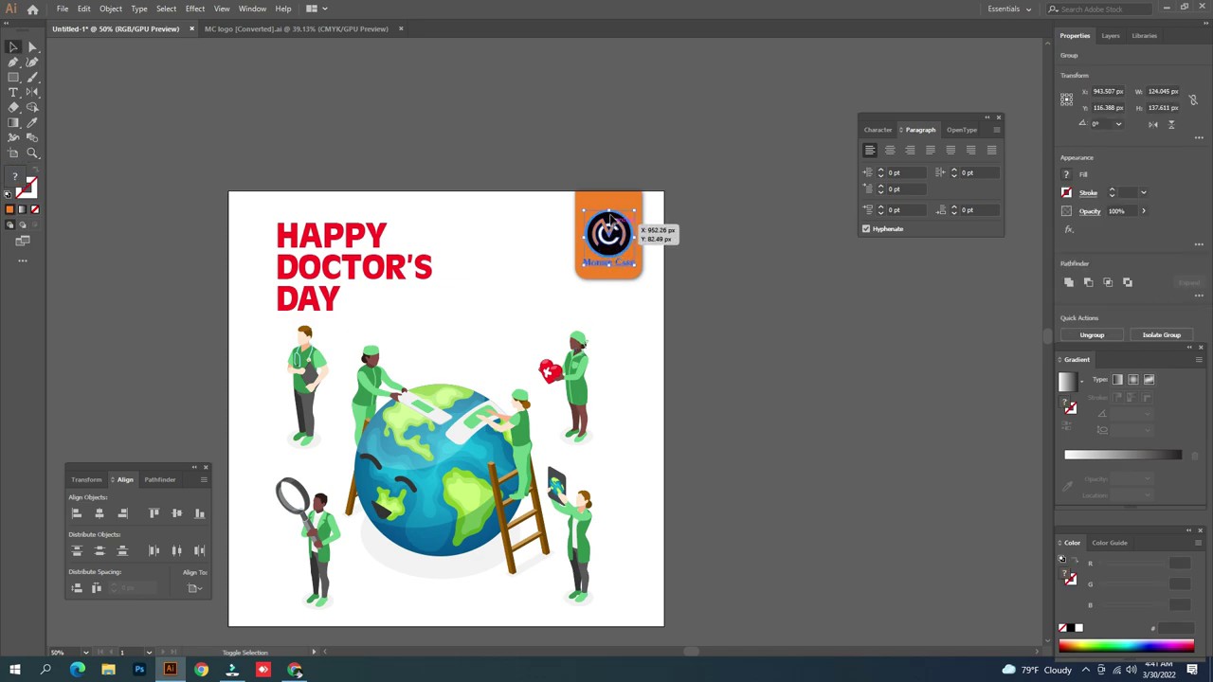
pyautogui.click(719, 279)
pyautogui.hotkey('ctrl', 'z')
pyautogui.click(704, 300)
pyautogui.click(611, 229)
pyautogui.moveTo(609, 210); pyautogui.dragTo(620, 202)
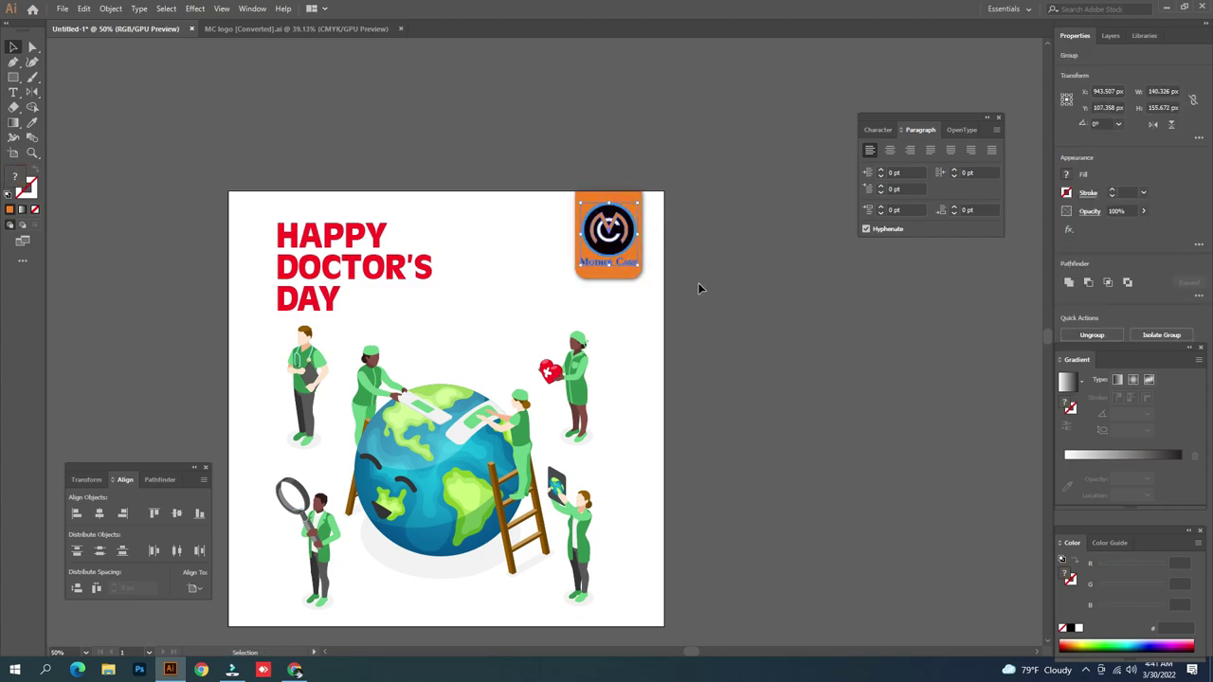
# Nudge the logo about 10 px down on the orange tab and deselect it
pyautogui.press('Down')
pyautogui.press('Down')
pyautogui.press('Down')
pyautogui.press('Down')
pyautogui.press('Down')
pyautogui.press('Down')
pyautogui.press('Down')
pyautogui.press('Down')
pyautogui.press('Down')
pyautogui.press('Down')
pyautogui.click(696, 296)
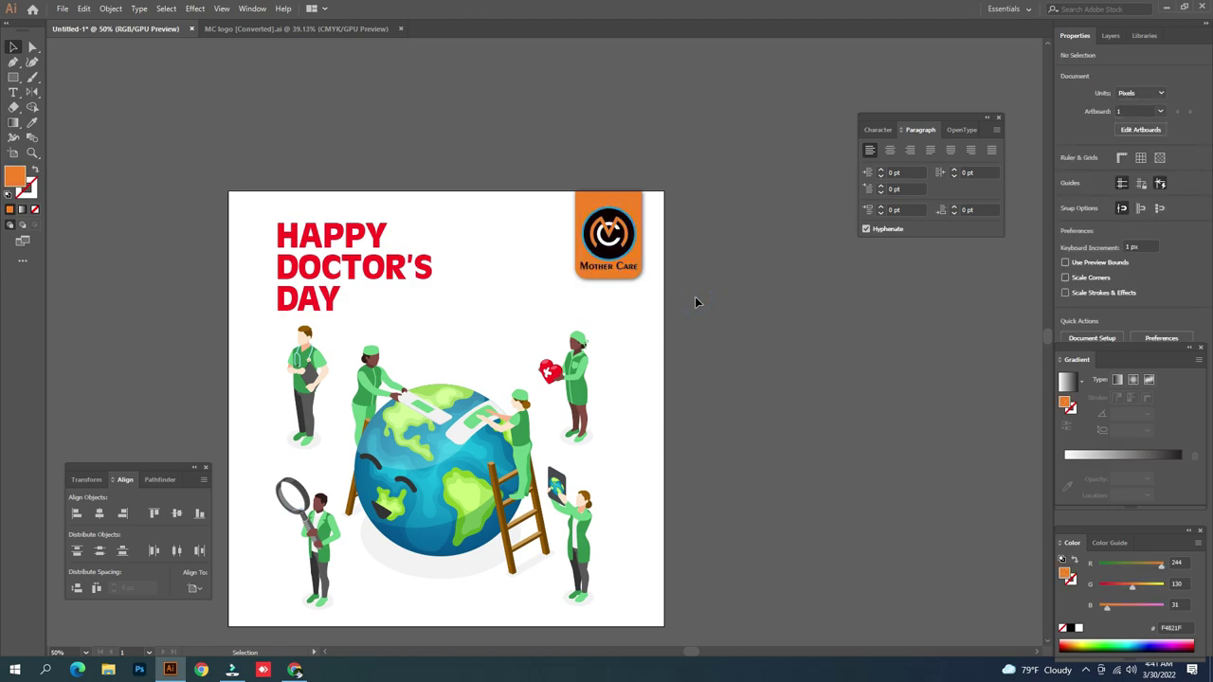
# Convert the Happy Doctor's Day heading to outlines and fill it with the orange F4821F sampled from the logo tab
pyautogui.click(838, 326)
pyautogui.moveTo(628, 350); pyautogui.dragTo(644, 299)
pyautogui.click(405, 220)
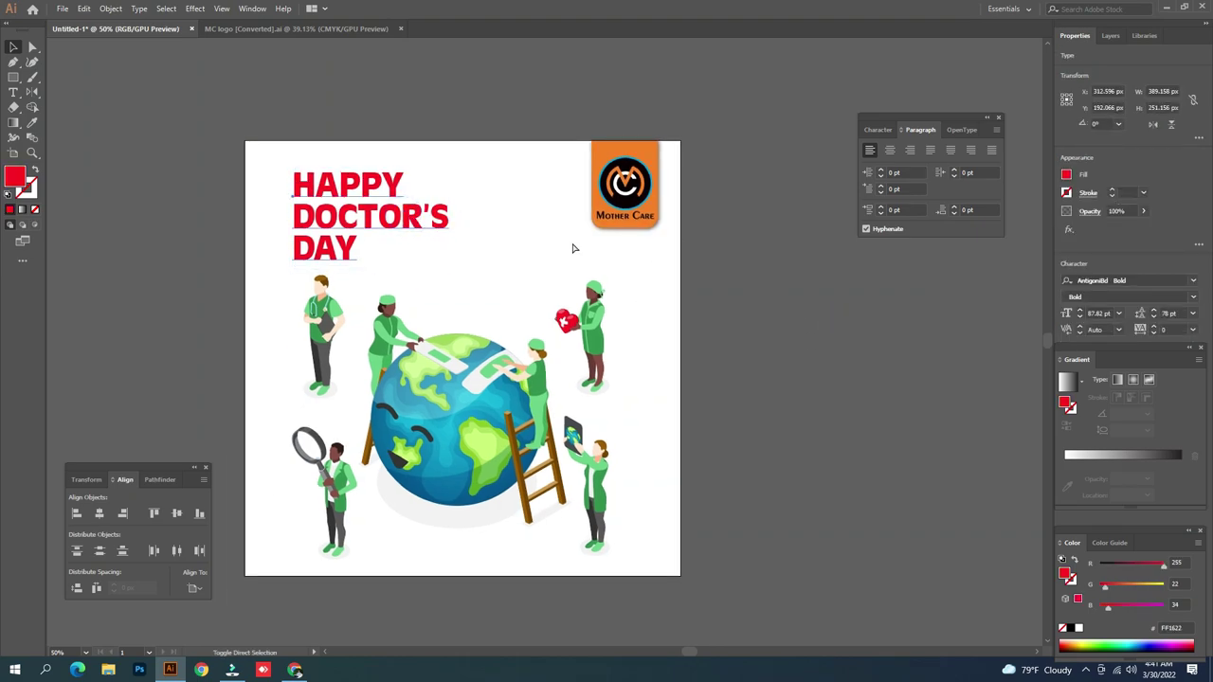
pyautogui.hotkey('ctrl', 'shift', 'o')
pyautogui.press('i')
pyautogui.click(625, 149)
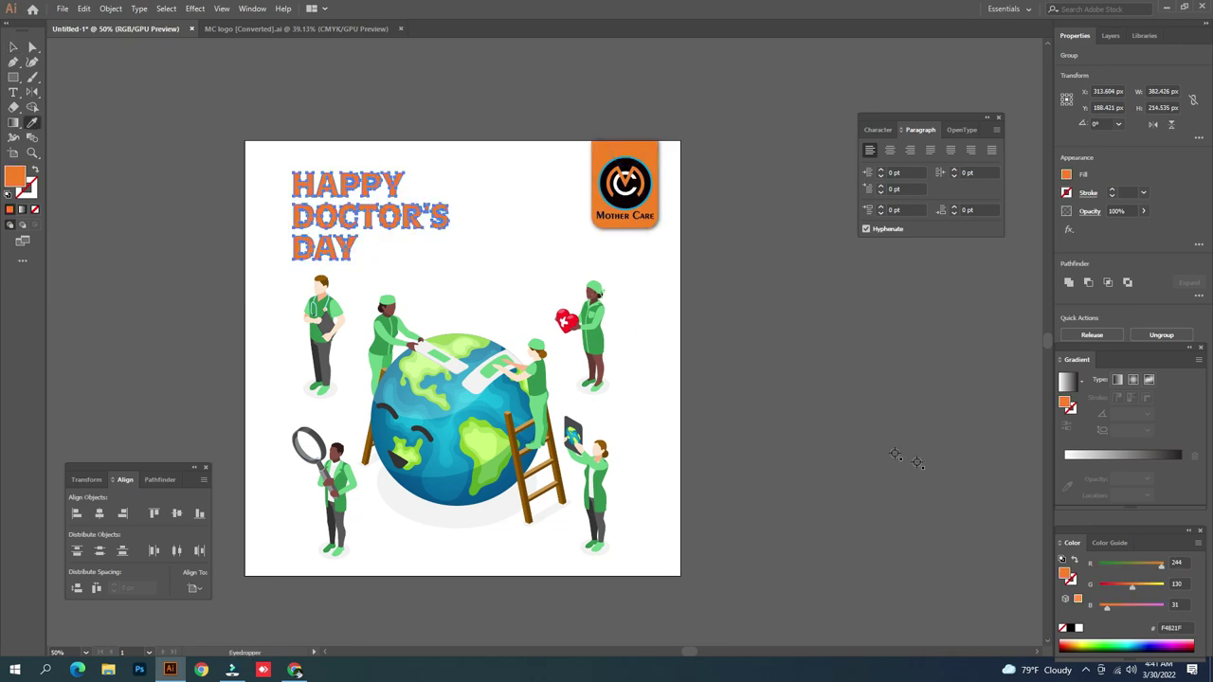
pyautogui.press('v')
pyautogui.click(783, 368)
# Try a drop shadow on the heading with 1 px X and Y offsets and a 3 px blur
pyautogui.moveTo(854, 430); pyautogui.dragTo(870, 390)
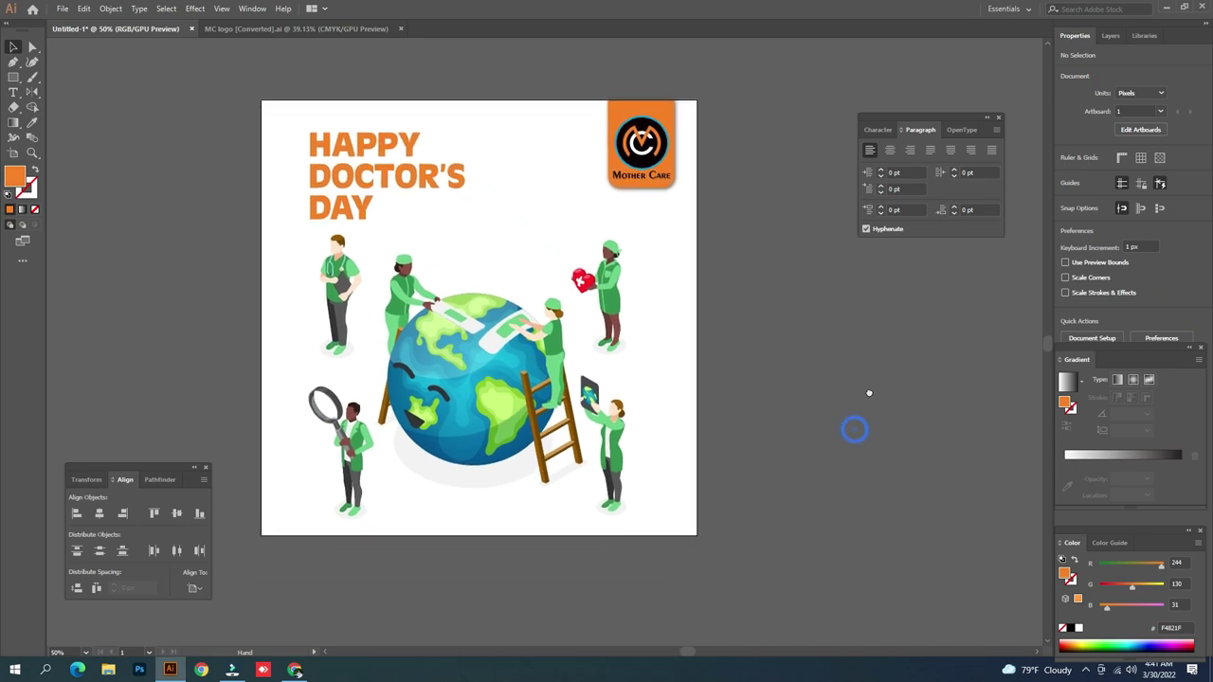
pyautogui.click(399, 181)
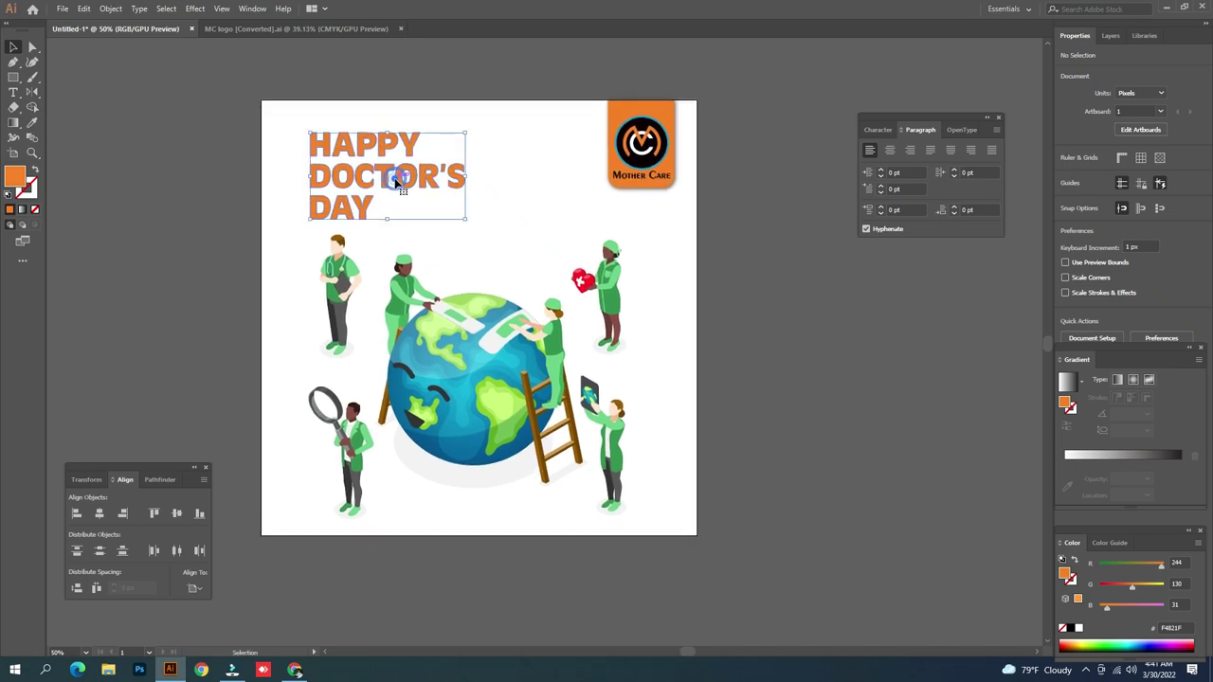
pyautogui.click(197, 10)
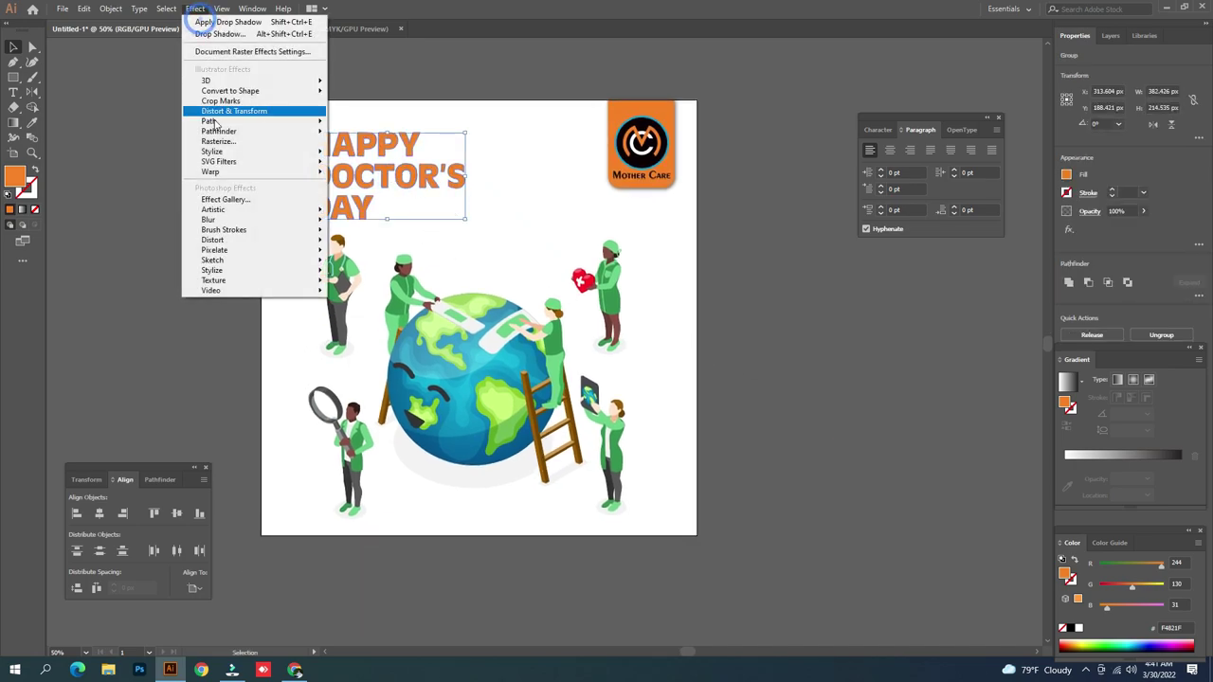
pyautogui.moveTo(303, 152)
pyautogui.click(358, 154)
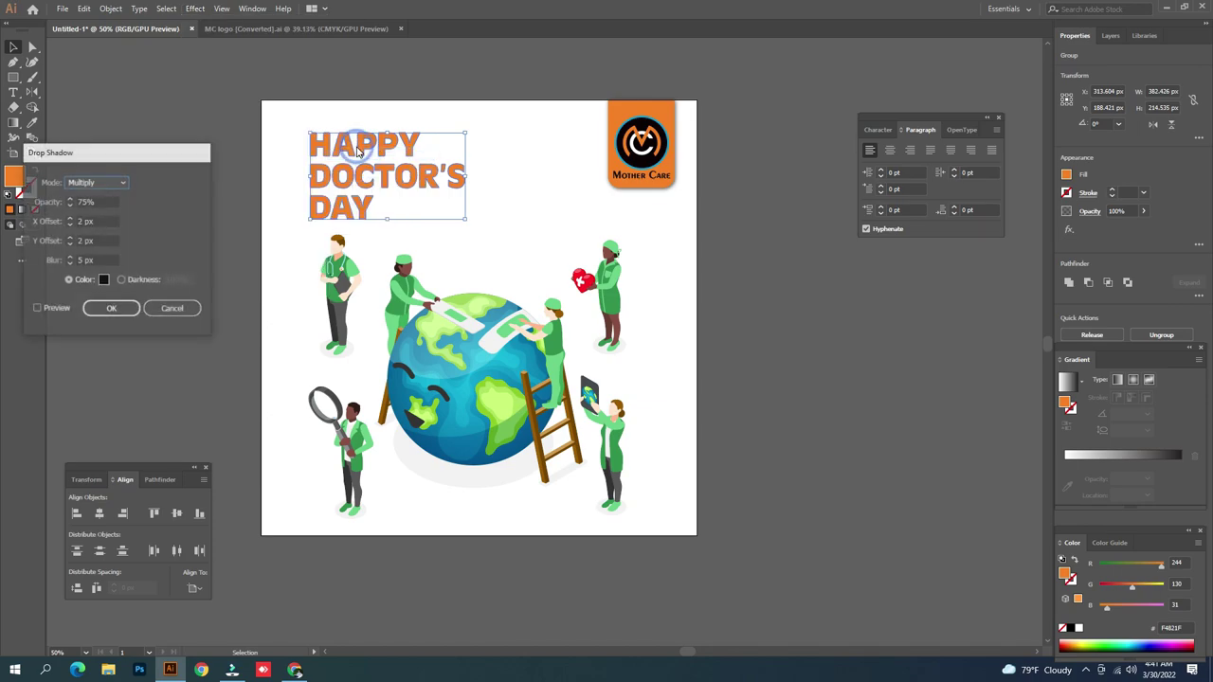
pyautogui.click(38, 310)
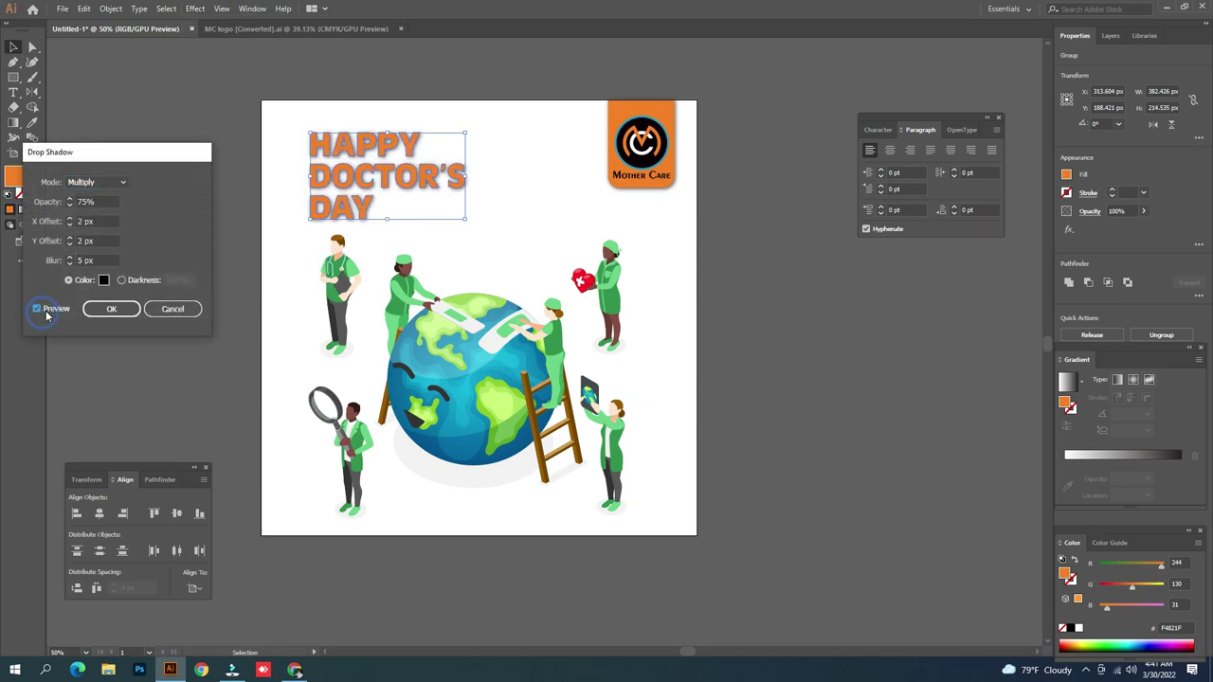
pyautogui.click(69, 245)
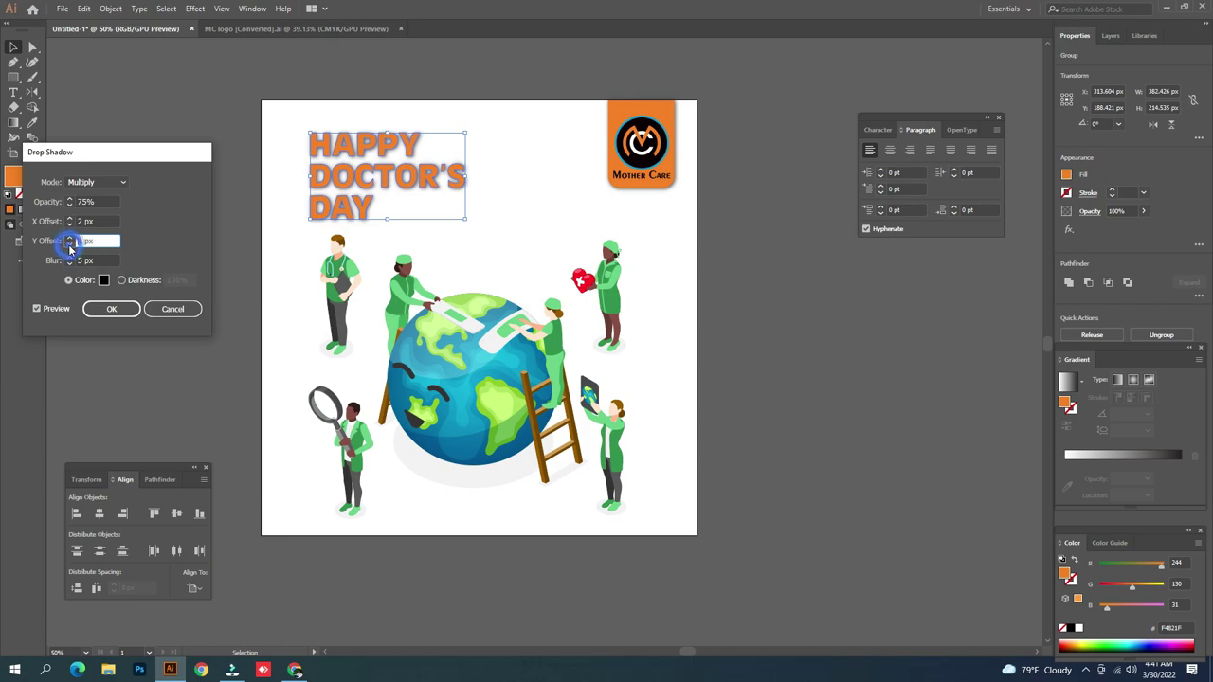
pyautogui.click(69, 225)
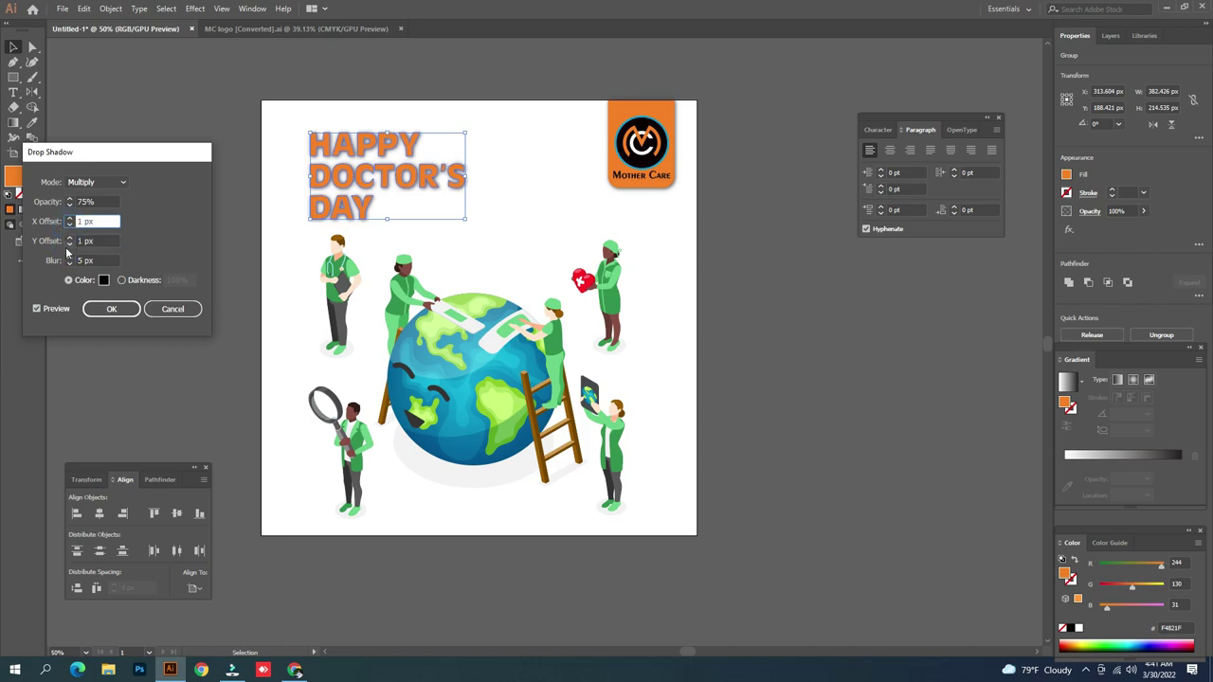
pyautogui.click(69, 263)
pyautogui.click(69, 263)
pyautogui.click(111, 309)
pyautogui.click(211, 280)
# Check the heading's shadow up close and undo the effect
pyautogui.press('z')
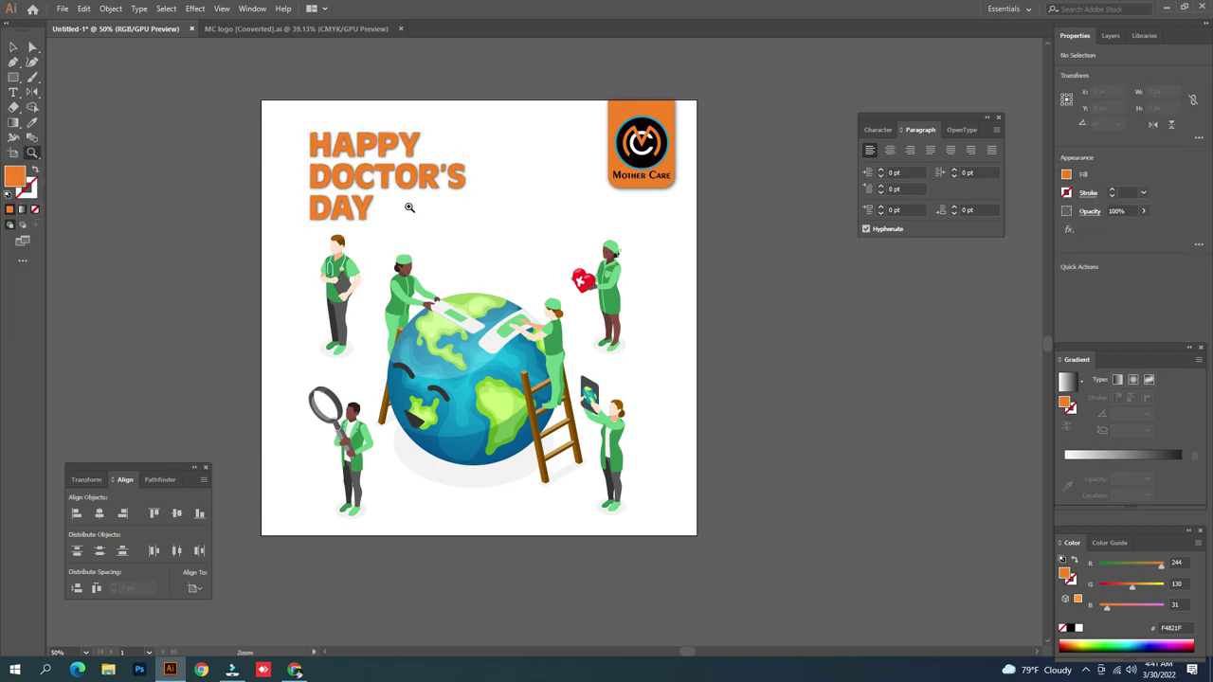
pyautogui.click(409, 209)
pyautogui.moveTo(598, 370); pyautogui.dragTo(567, 344)
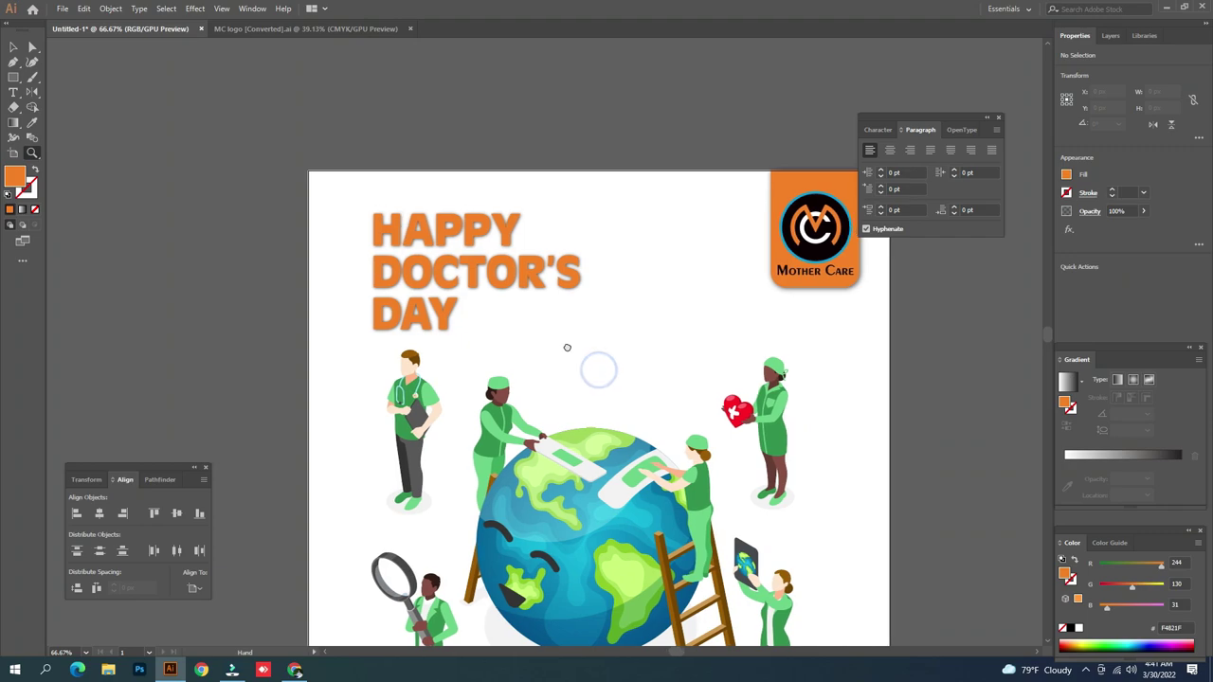
pyautogui.hotkey('ctrl', 'z')
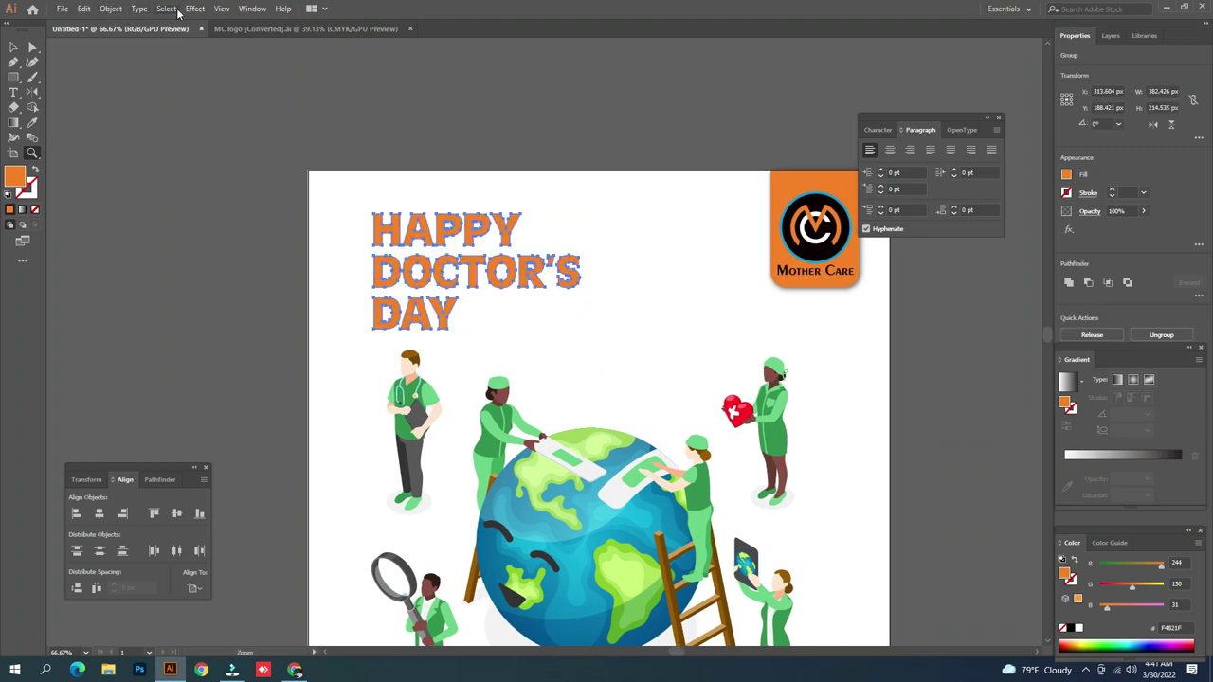
# Try a drop shadow on the heading with 0.2 px X and Y offsets and a 3 px blur
pyautogui.click(194, 9)
pyautogui.moveTo(216, 151)
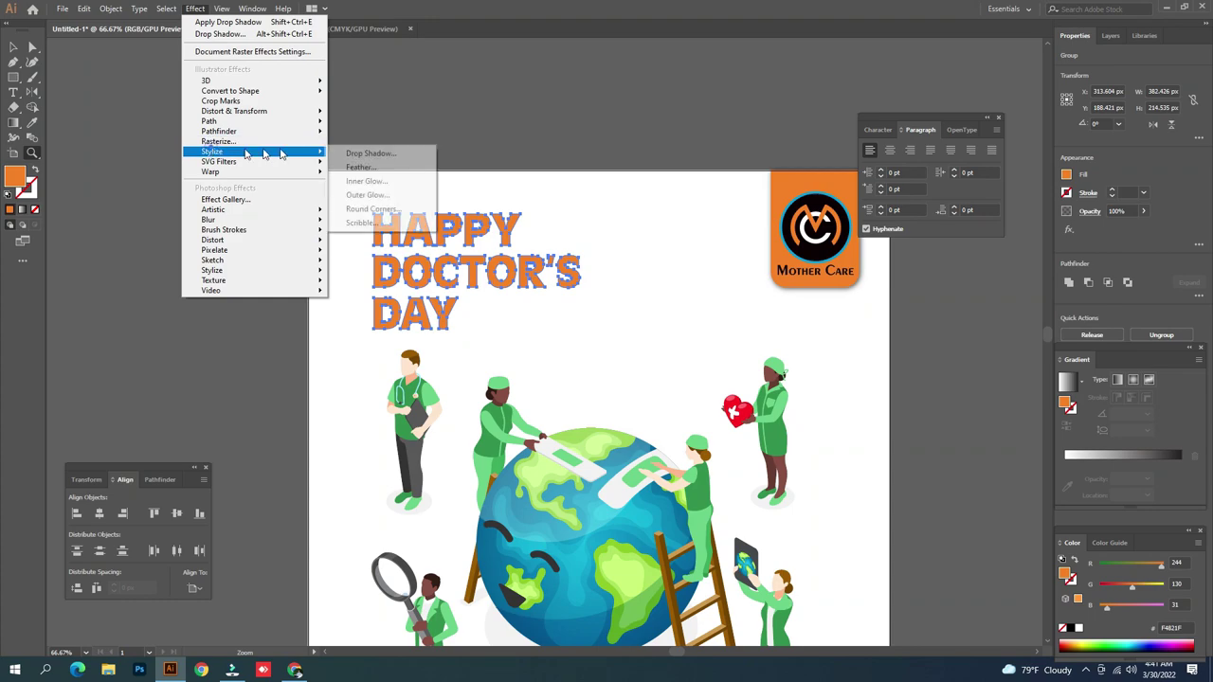
pyautogui.click(353, 155)
pyautogui.click(37, 309)
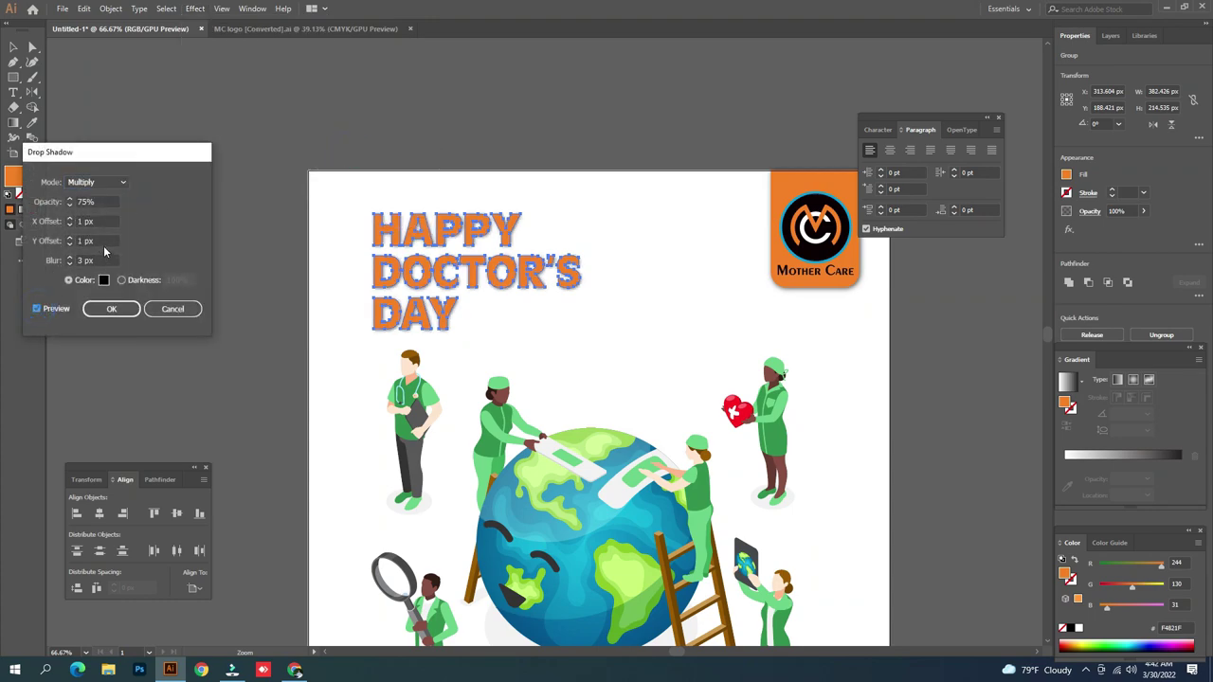
pyautogui.click(106, 241)
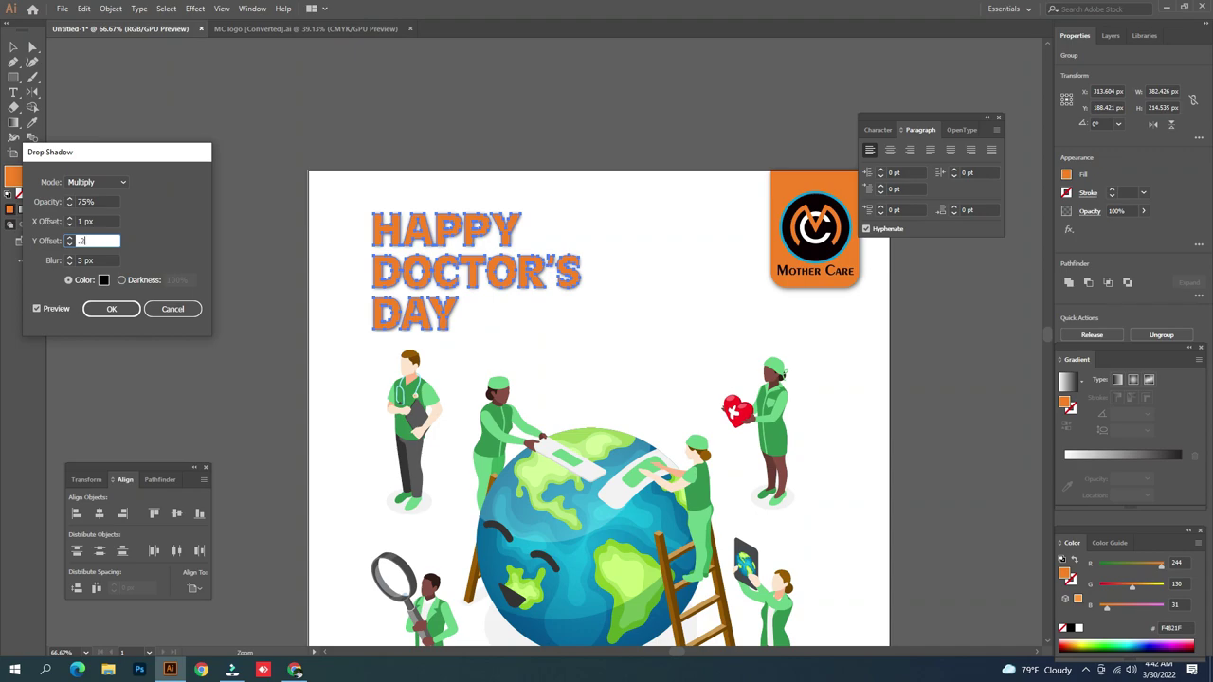
pyautogui.hotkey('shift', 'Tab')
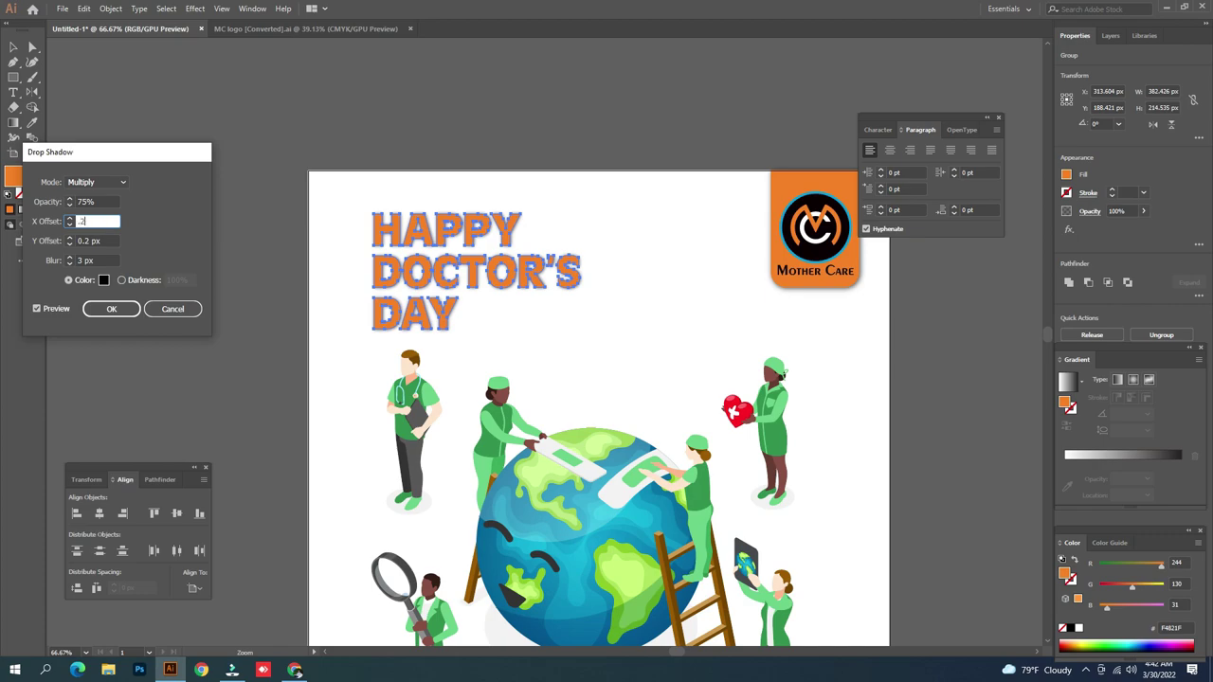
pyautogui.hotkey('shift', 'Tab')
pyautogui.press('Return')
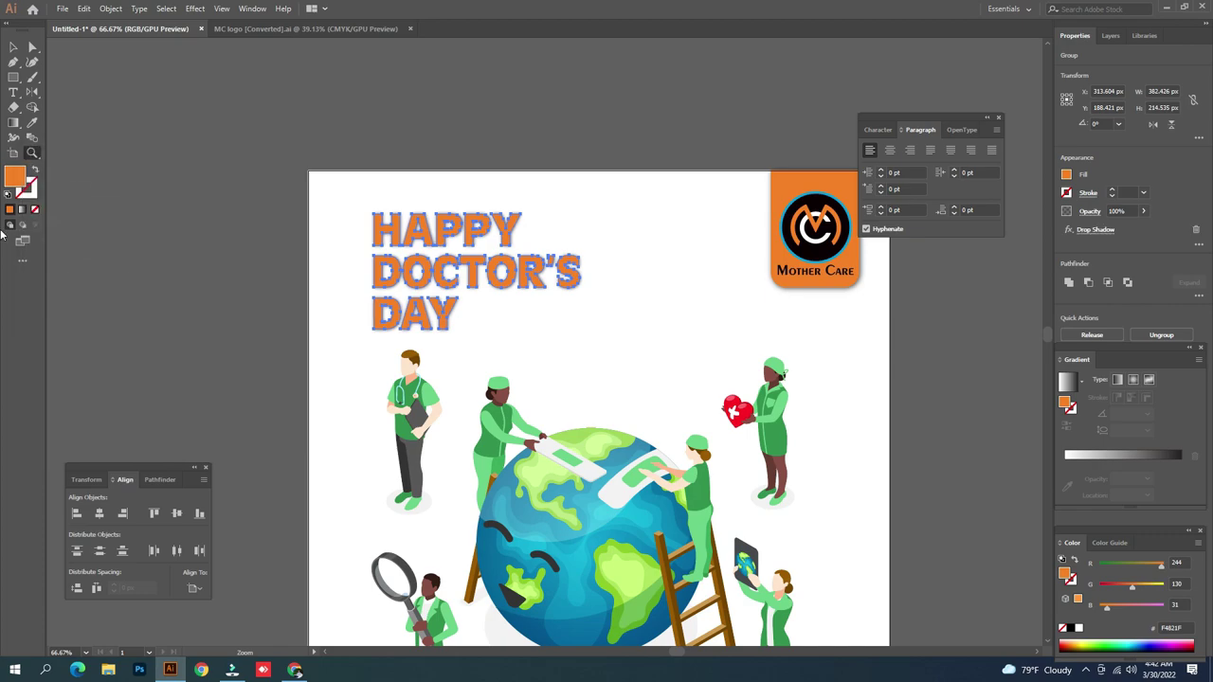
# Examine the heading's new shadow at 100% zoom and in the view of the whole post
pyautogui.click(149, 134)
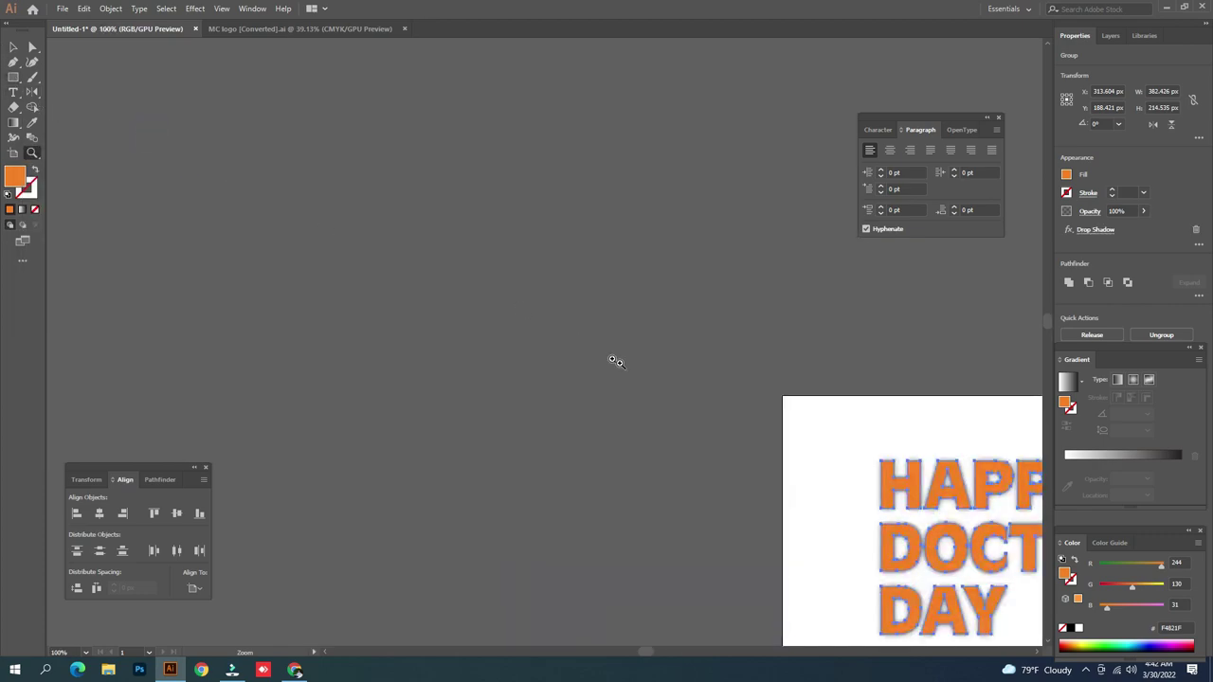
pyautogui.hotkey('ctrl', '1')
pyautogui.press('v')
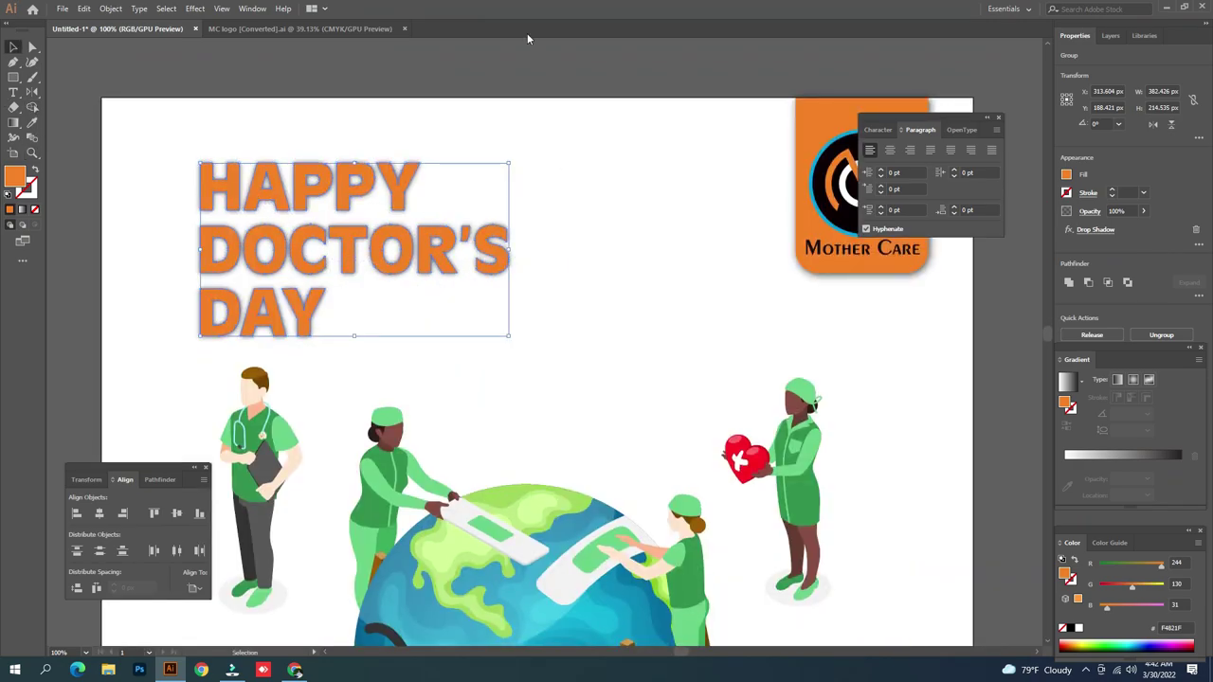
pyautogui.click(533, 79)
pyautogui.press('z')
pyautogui.keyDown('alt'); pyautogui.click(558, 179); pyautogui.keyUp('alt')
pyautogui.keyDown('alt'); pyautogui.click(558, 178); pyautogui.keyUp('alt')
pyautogui.moveTo(571, 342); pyautogui.dragTo(512, 170)
pyautogui.moveTo(516, 379); pyautogui.dragTo(551, 294)
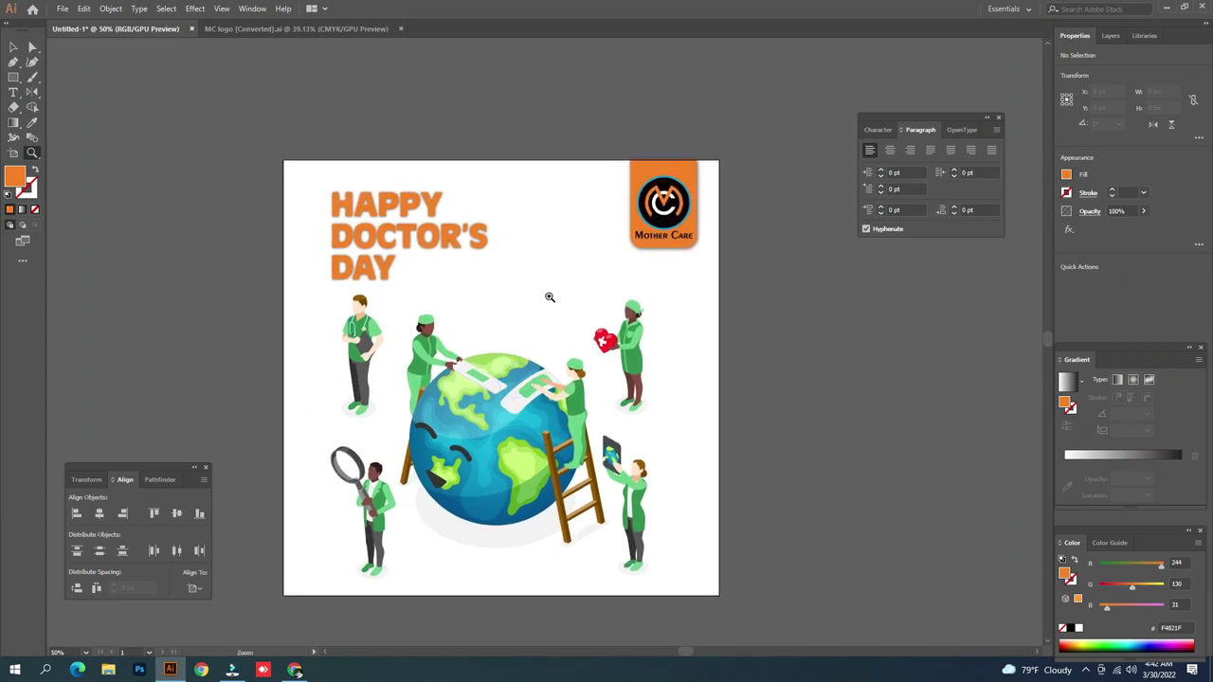
# Duplicate the outlined heading, placing the copy about 2 px to the right of and 2 px above the original
pyautogui.press('v')
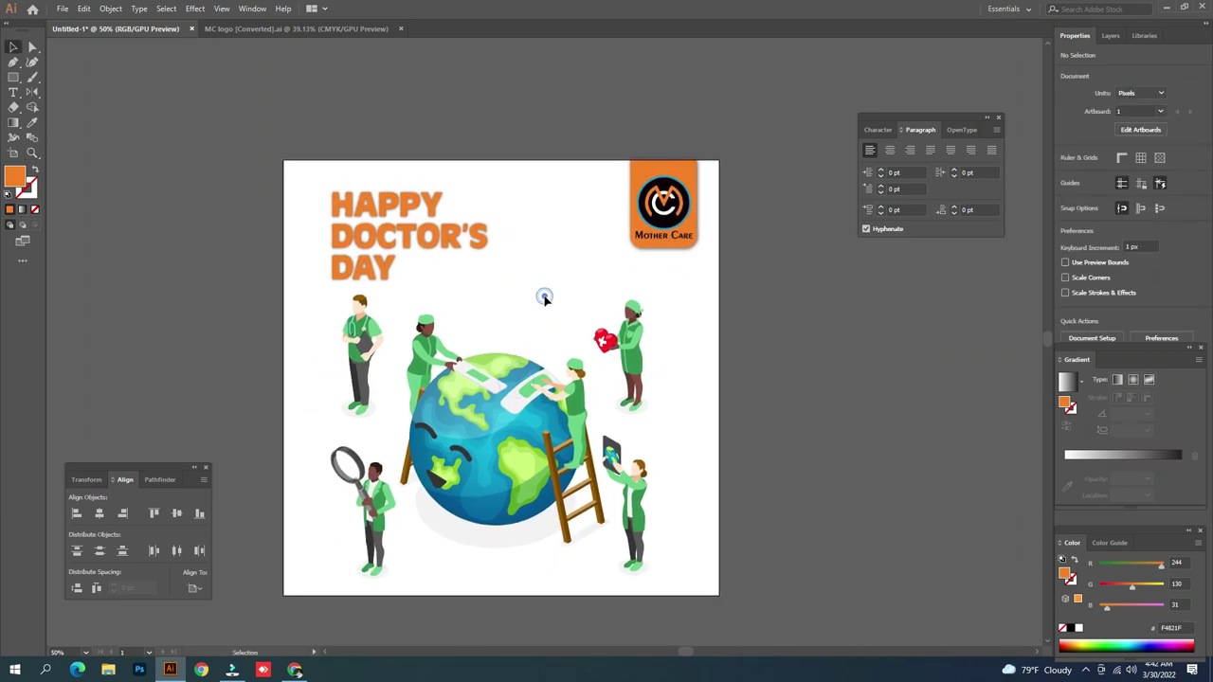
pyautogui.click(449, 252)
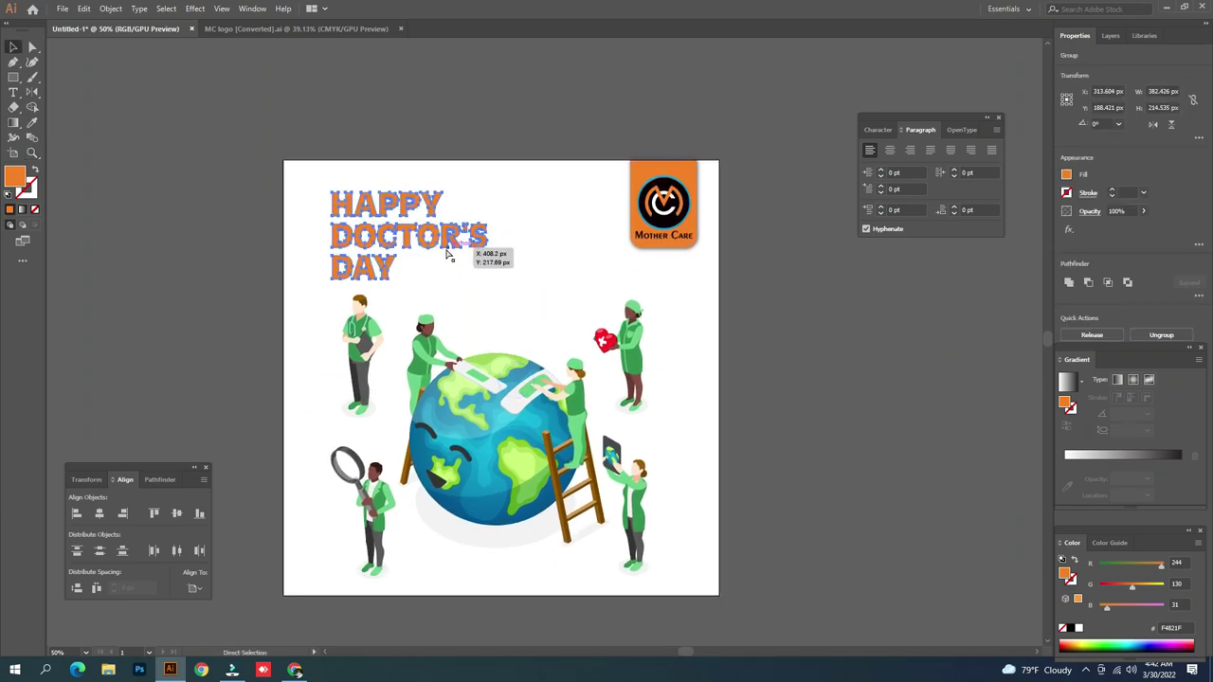
pyautogui.click(457, 292)
pyautogui.press('z')
pyautogui.click(423, 244)
pyautogui.click(424, 244)
pyautogui.press('space')
pyautogui.moveTo(611, 396); pyautogui.dragTo(349, 267)
pyautogui.press('v')
pyautogui.click(375, 332)
pyautogui.moveTo(375, 332); pyautogui.dragTo(375, 335)
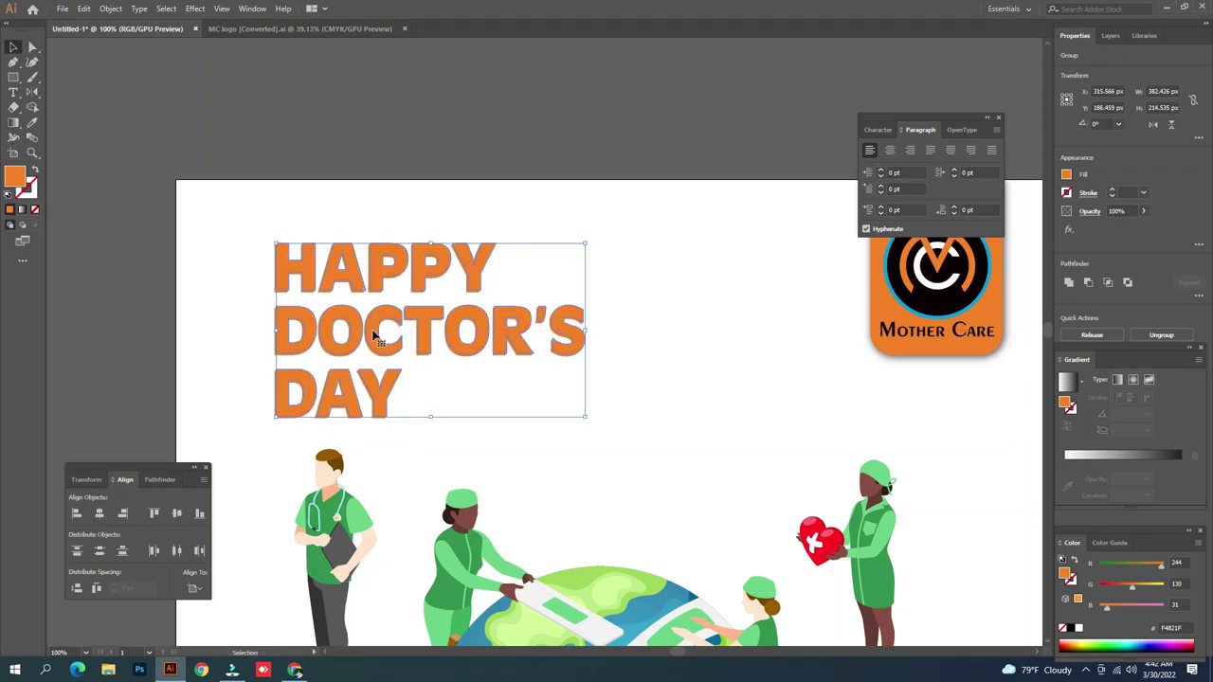
# Fill the rear heading with the black 0B0204 sampled from the logo's circle, forming an offset shadow
pyautogui.press('i')
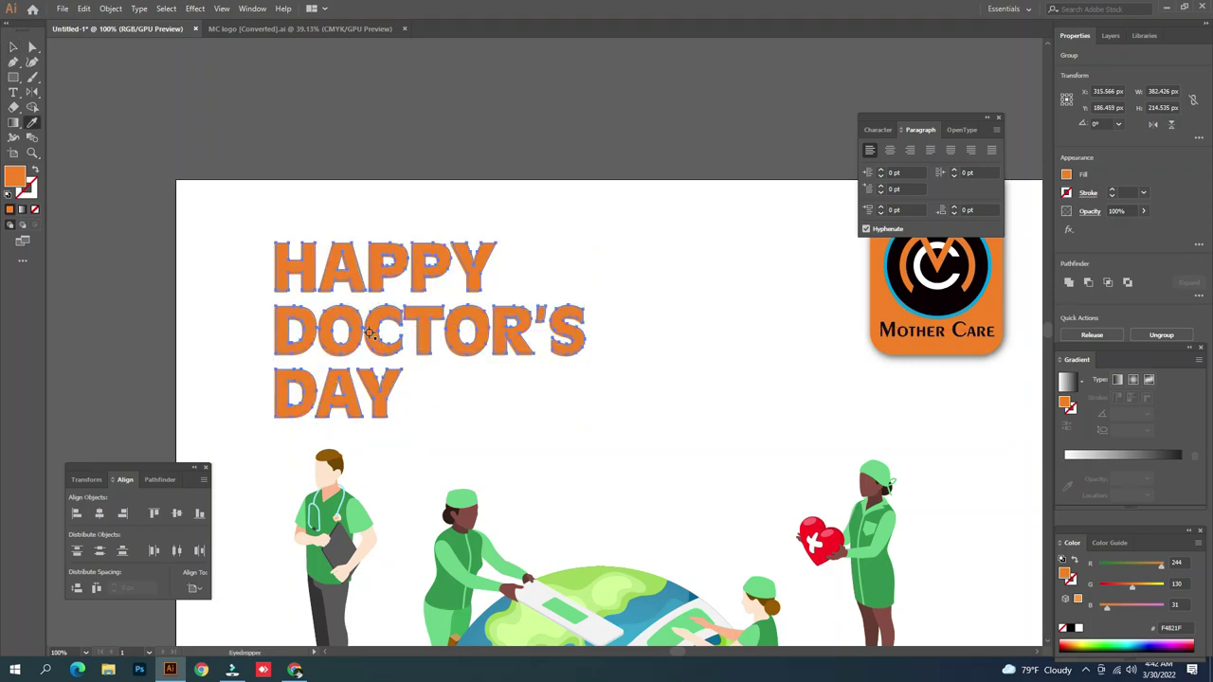
pyautogui.press('v')
pyautogui.hotkey('ctrl', 'shift', 'a')
pyautogui.click(365, 290)
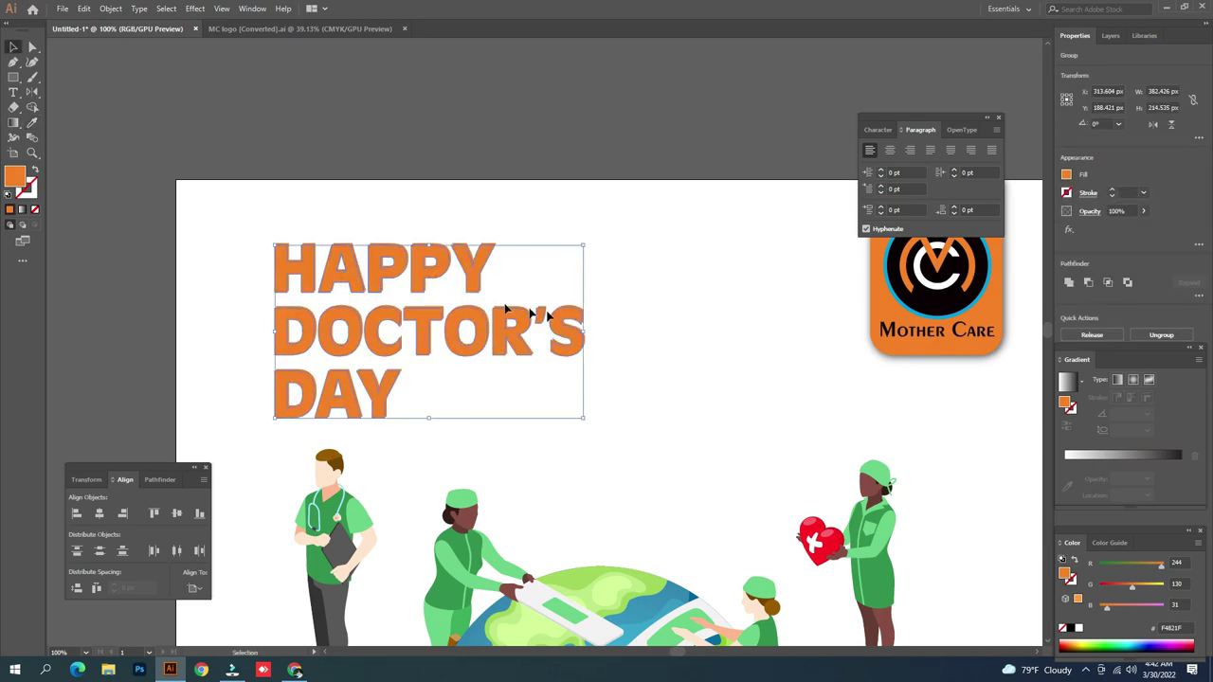
pyautogui.press('i')
pyautogui.click(934, 306)
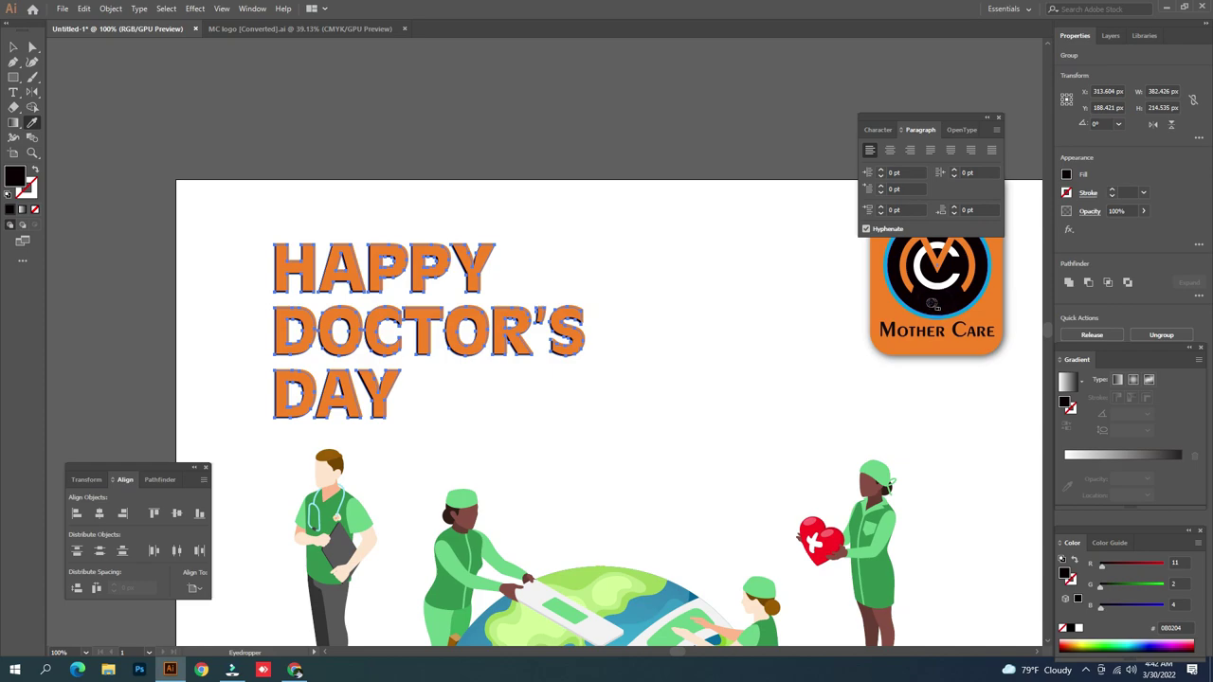
pyautogui.press('v')
pyautogui.click(566, 134)
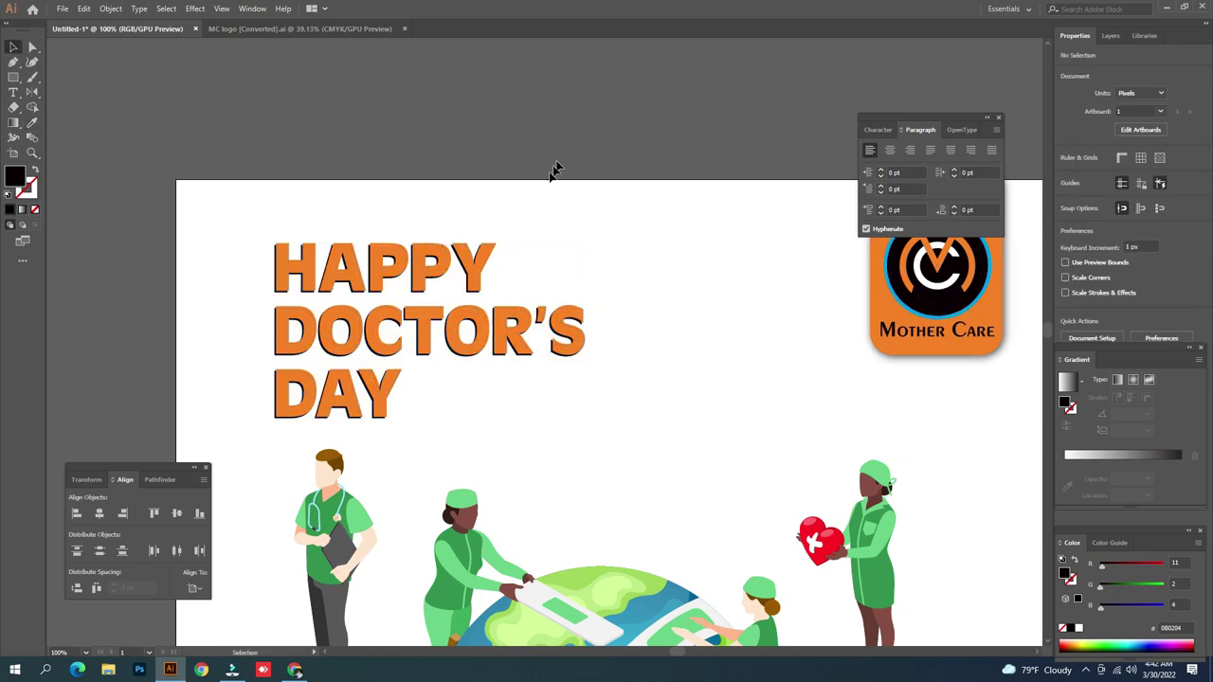
# Try widening the heading's shadow by nudging the black rear heading about 1 px to the left
pyautogui.press('z')
pyautogui.click(448, 346)
pyautogui.click(448, 345)
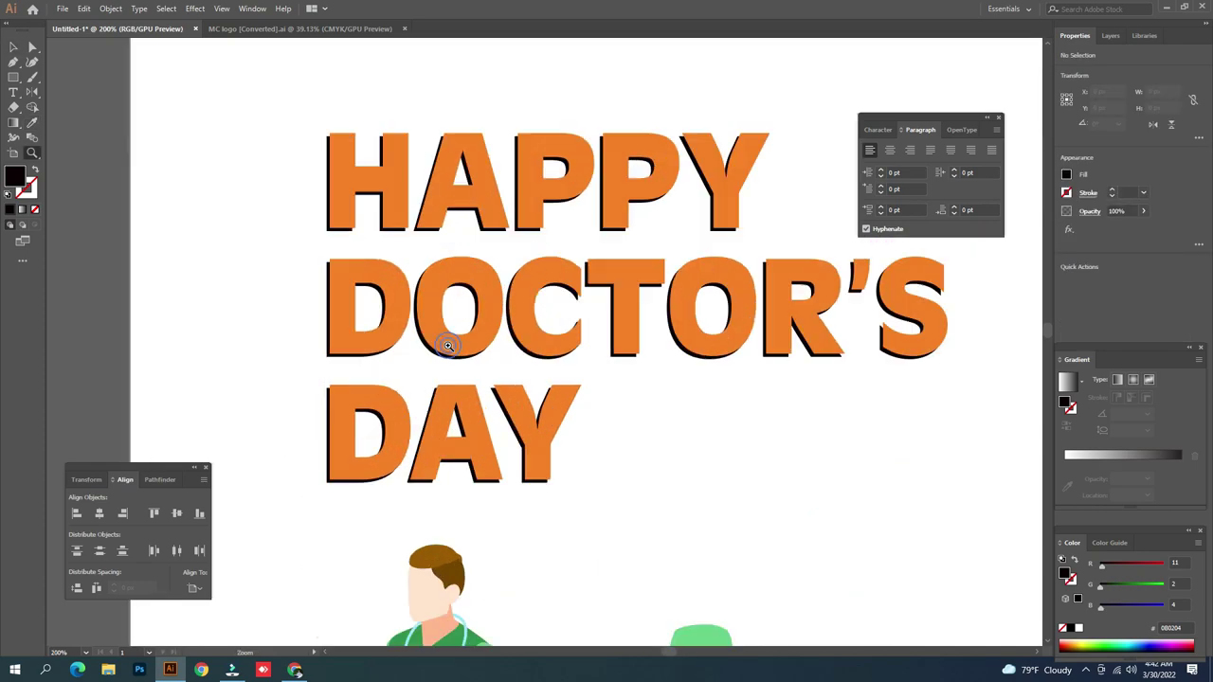
pyautogui.press('v')
pyautogui.click(449, 346)
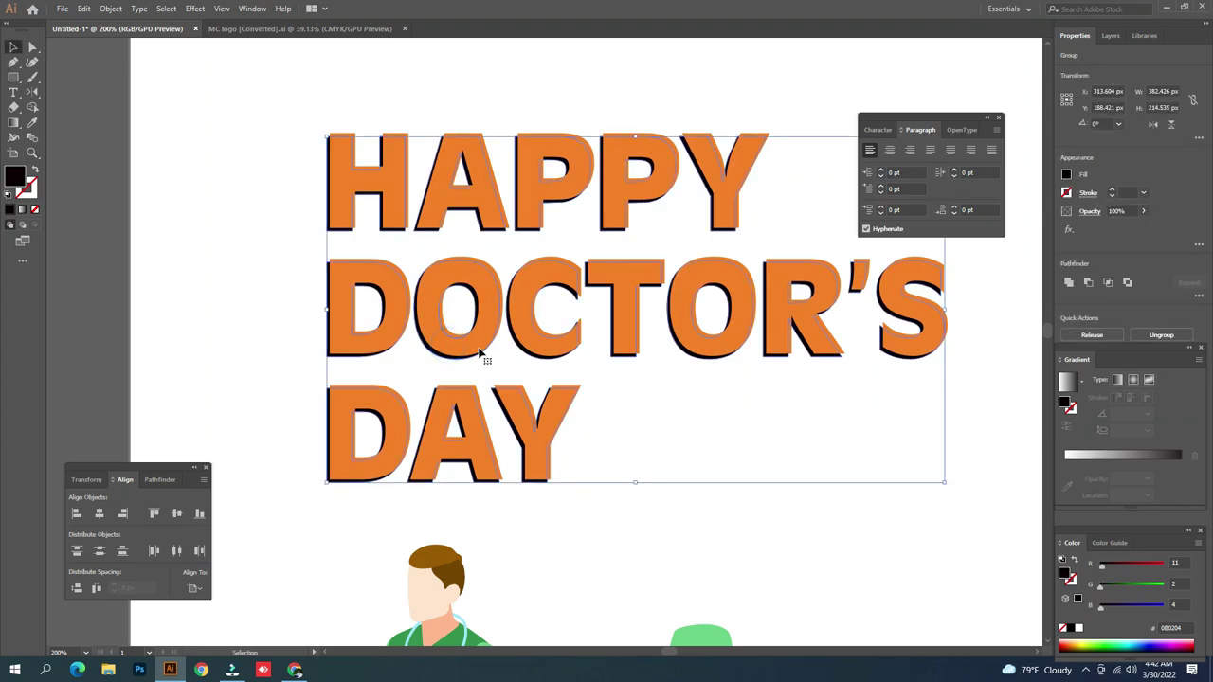
pyautogui.press('Up')
pyautogui.press('Right')
pyautogui.press('Down')
pyautogui.press('Down')
pyautogui.press('Left')
pyautogui.press('Left')
pyautogui.press('Up')
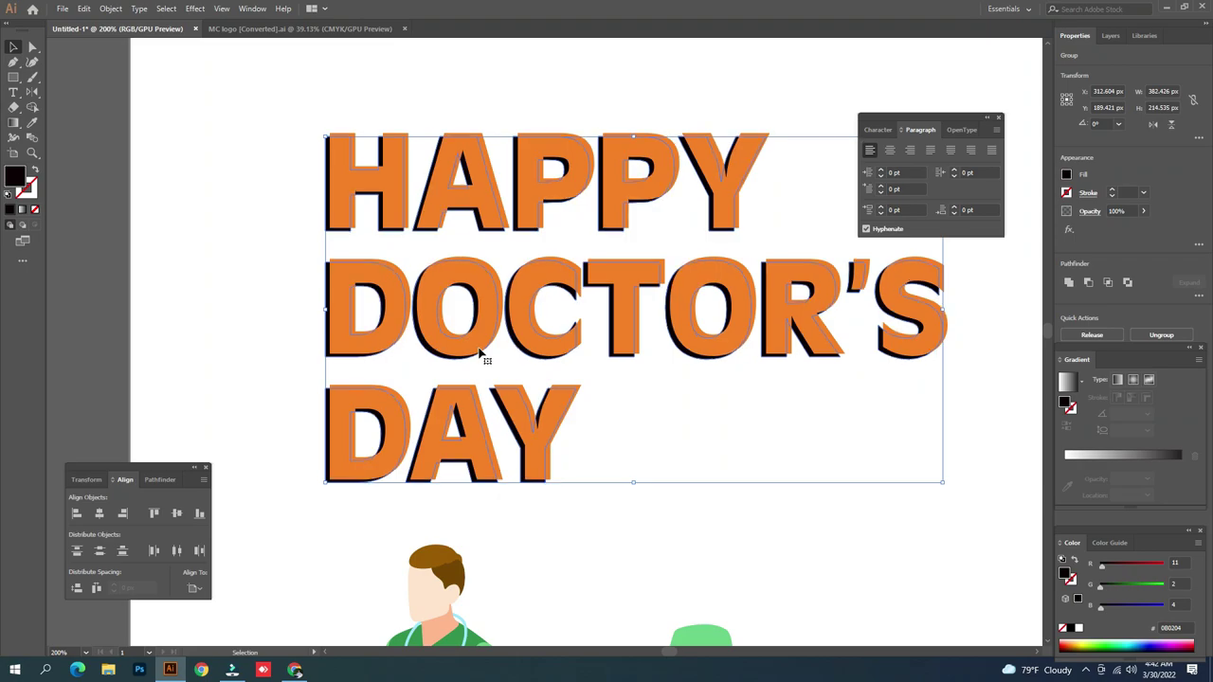
pyautogui.click(85, 251)
# Try a deeper shadow by nudging the black rear heading down about 2 px
pyautogui.press('z')
pyautogui.keyDown('alt'); pyautogui.click(584, 334); pyautogui.keyUp('alt')
pyautogui.keyDown('alt'); pyautogui.click(585, 333); pyautogui.keyUp('alt')
pyautogui.moveTo(721, 451); pyautogui.dragTo(587, 368)
pyautogui.keyDown('alt'); pyautogui.click(585, 354); pyautogui.keyUp('alt')
pyautogui.scroll(-1, 586, 369)
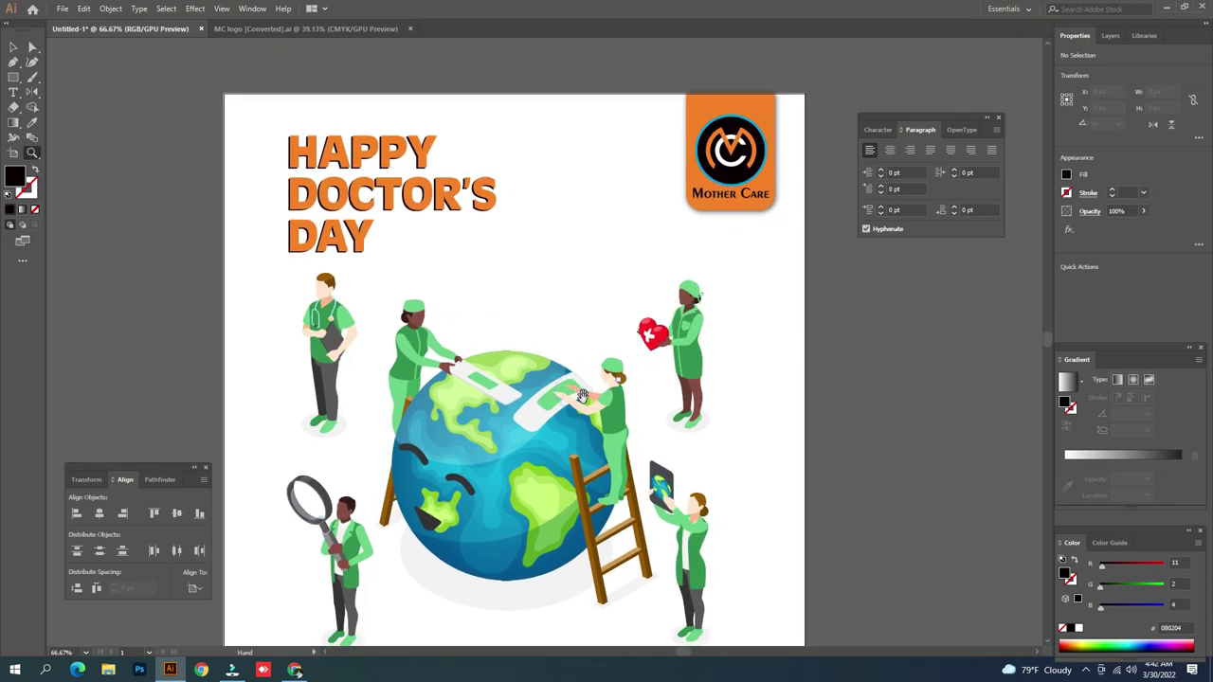
pyautogui.scroll(-3, 583, 431)
pyautogui.press('v')
pyautogui.click(367, 128)
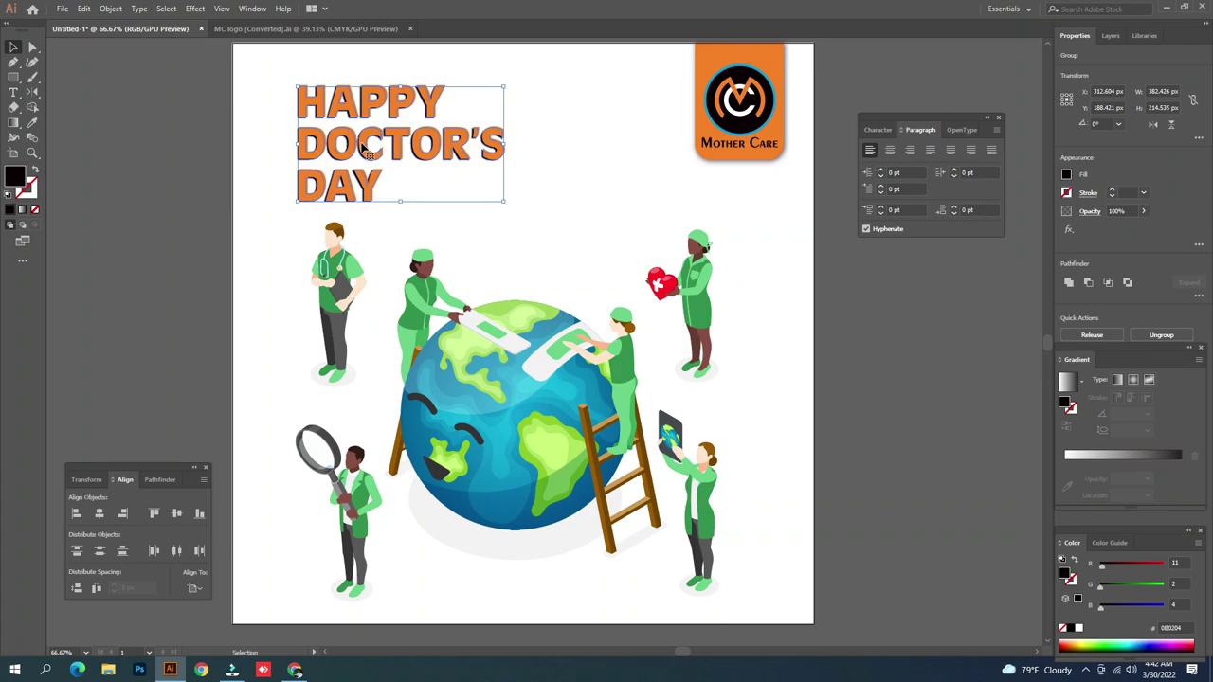
pyautogui.press('Left')
pyautogui.press('Left')
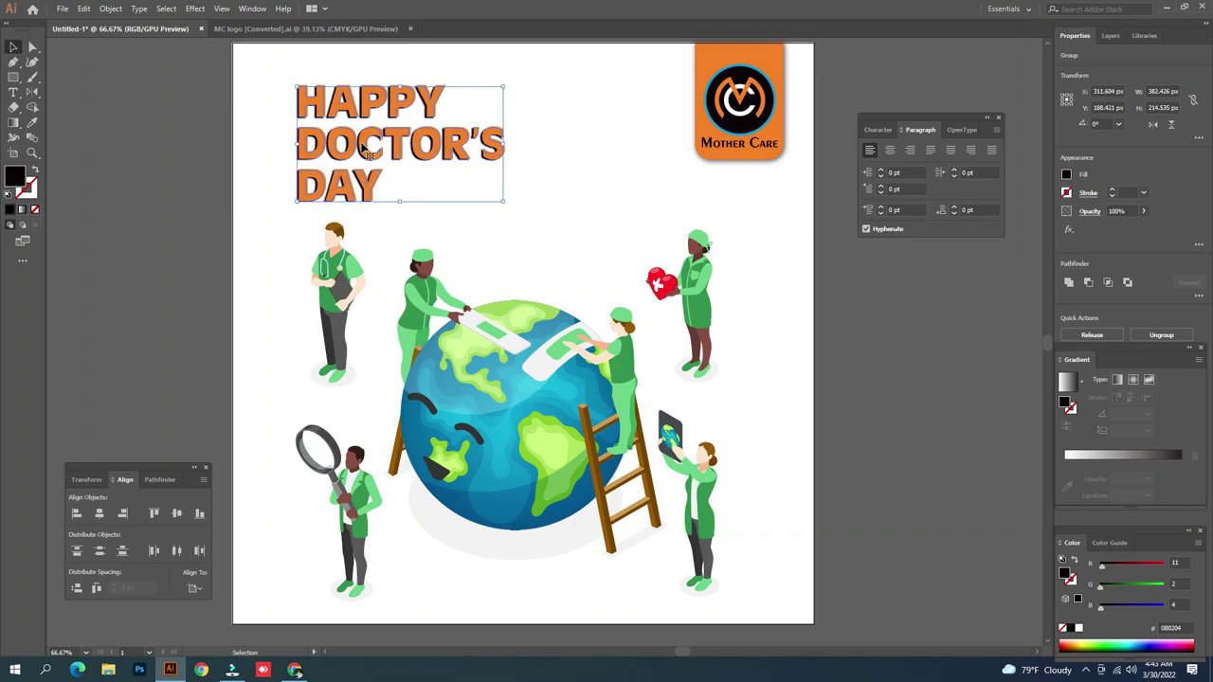
pyautogui.press('Up')
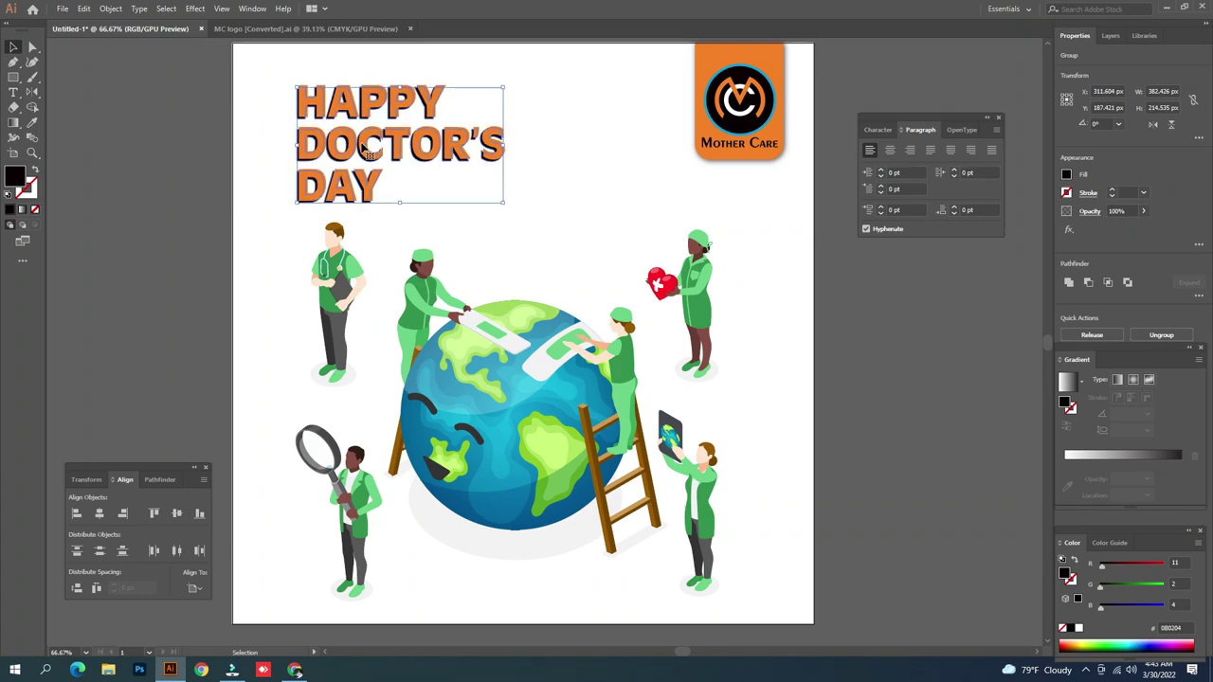
pyautogui.press('Right')
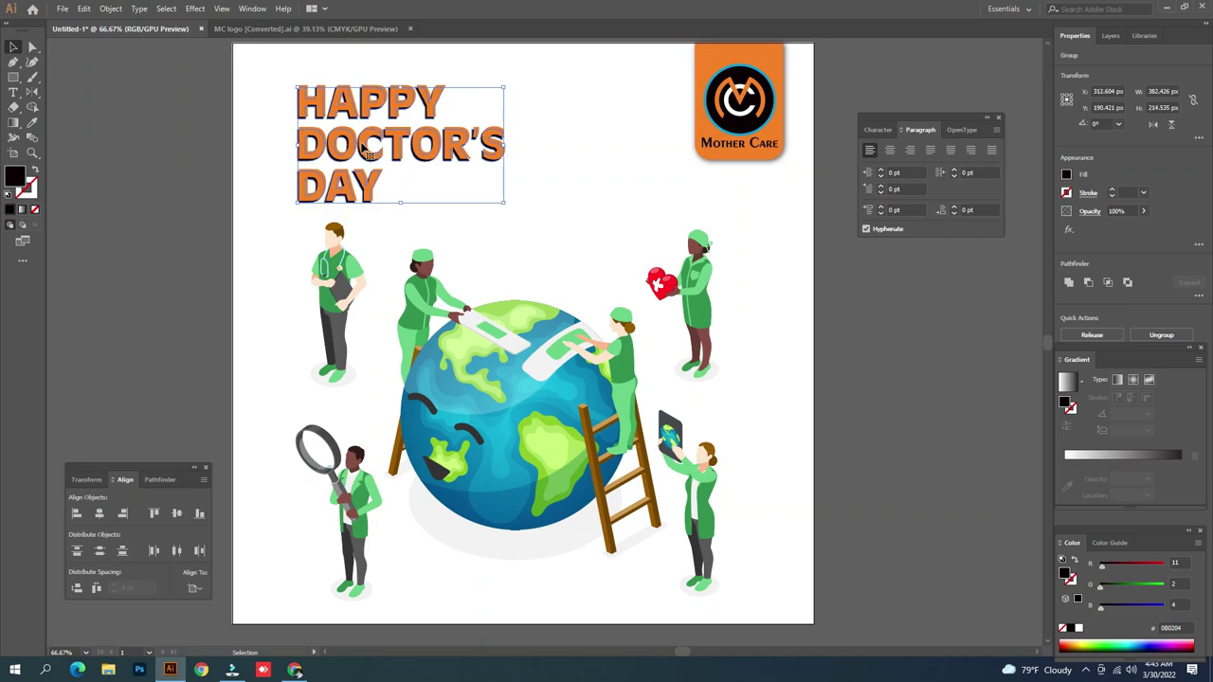
pyautogui.click(166, 132)
# Nudge the black rear heading about 2 px right and 2 px up to tighten the heading's shadow
pyautogui.press('z')
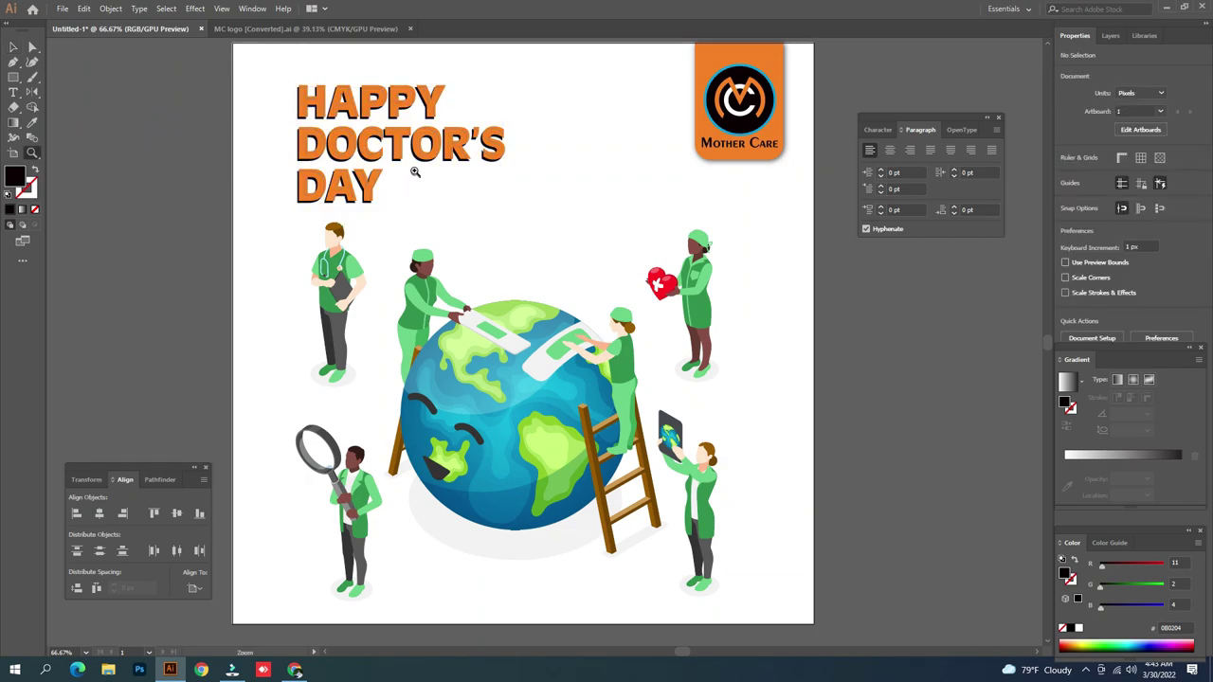
pyautogui.click(412, 169)
pyautogui.click(412, 169)
pyautogui.moveTo(691, 449); pyautogui.dragTo(549, 233)
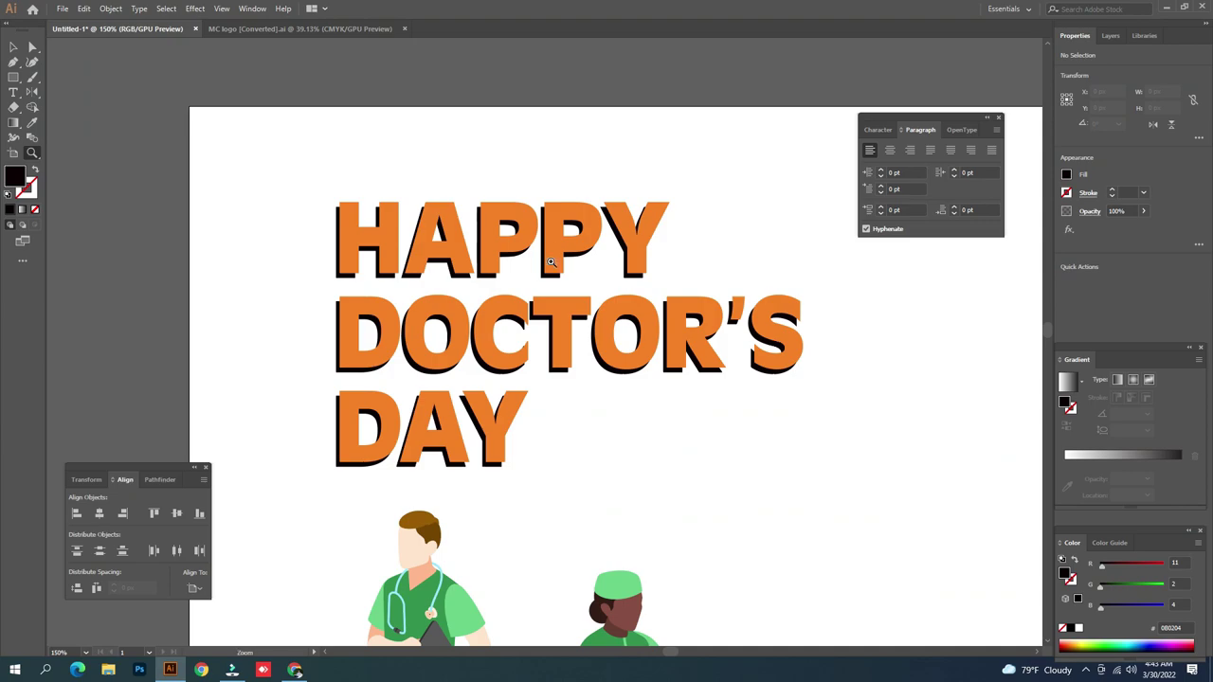
pyautogui.press('v')
pyautogui.click(547, 262)
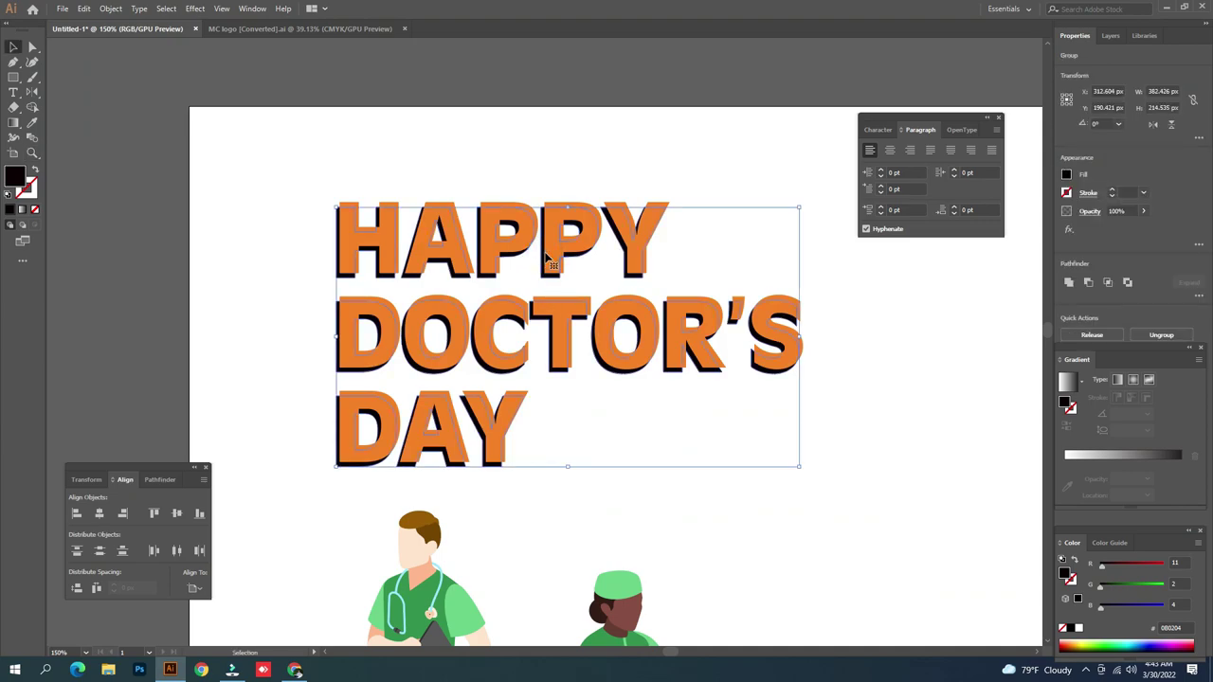
pyautogui.press('Right')
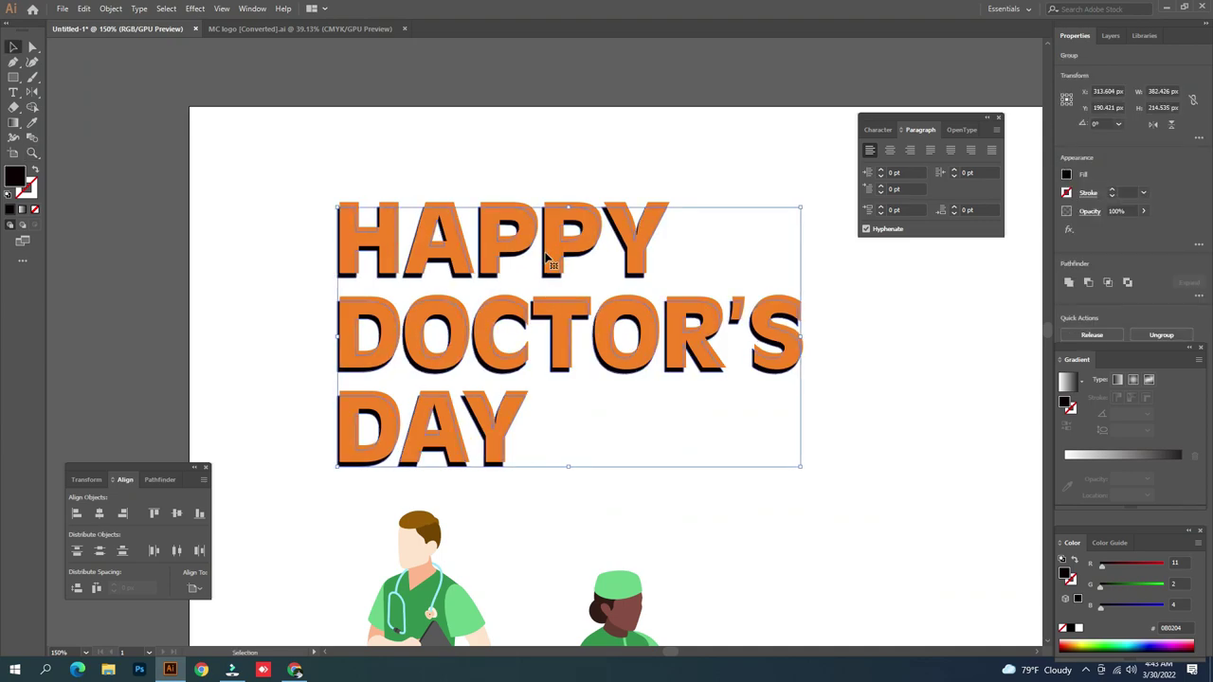
pyautogui.press('Up')
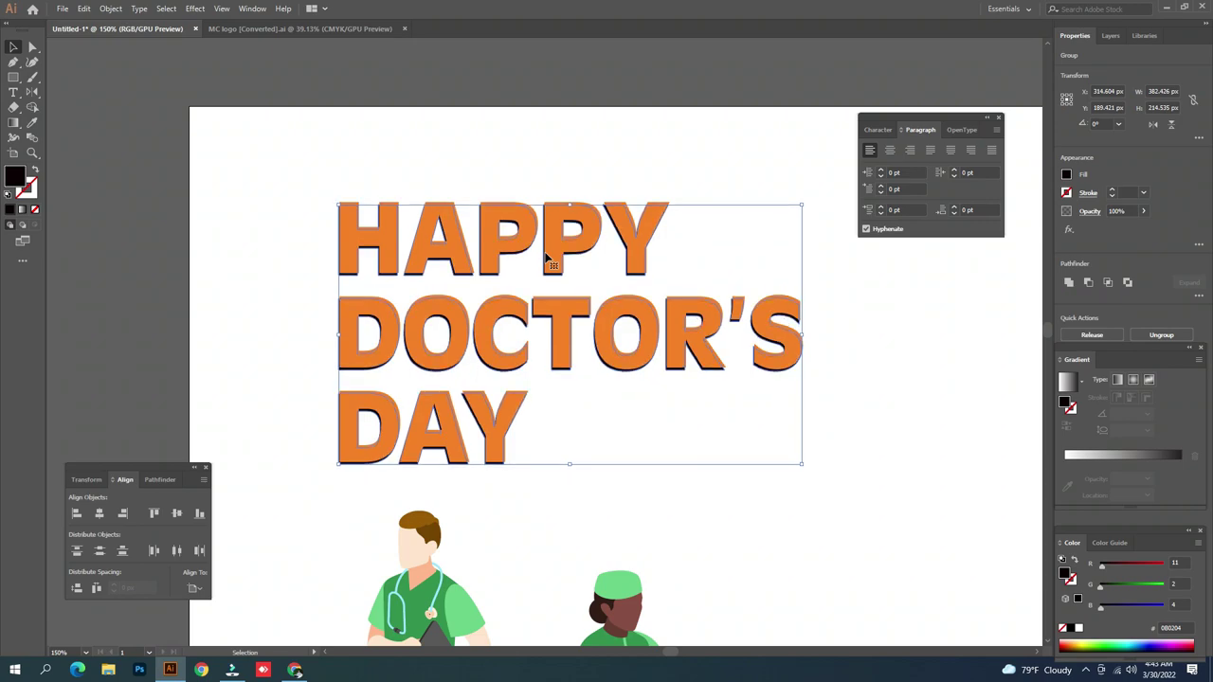
pyautogui.click(190, 257)
# Examine the tightened heading shadow and the logo tab in a view of the whole post
pyautogui.press('z')
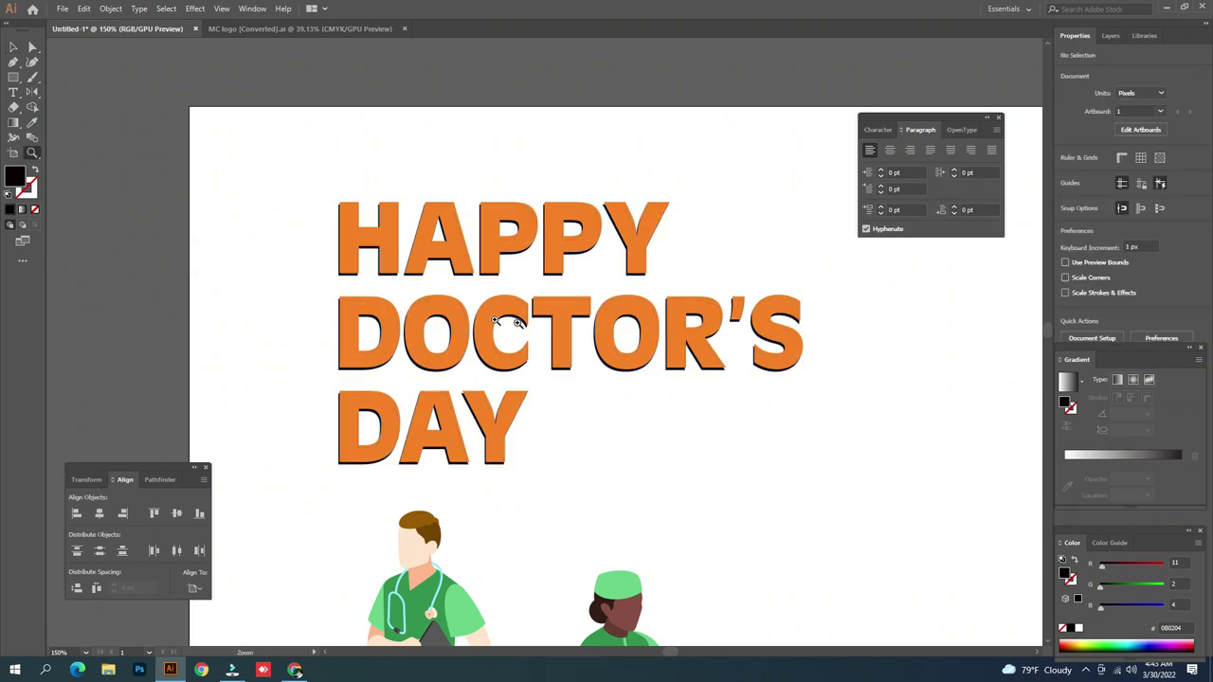
pyautogui.keyDown('alt'); pyautogui.click(592, 343); pyautogui.keyUp('alt')
pyautogui.keyDown('alt'); pyautogui.click(592, 343); pyautogui.keyUp('alt')
pyautogui.keyDown('alt'); pyautogui.click(592, 343); pyautogui.keyUp('alt')
pyautogui.moveTo(717, 507); pyautogui.dragTo(660, 366)
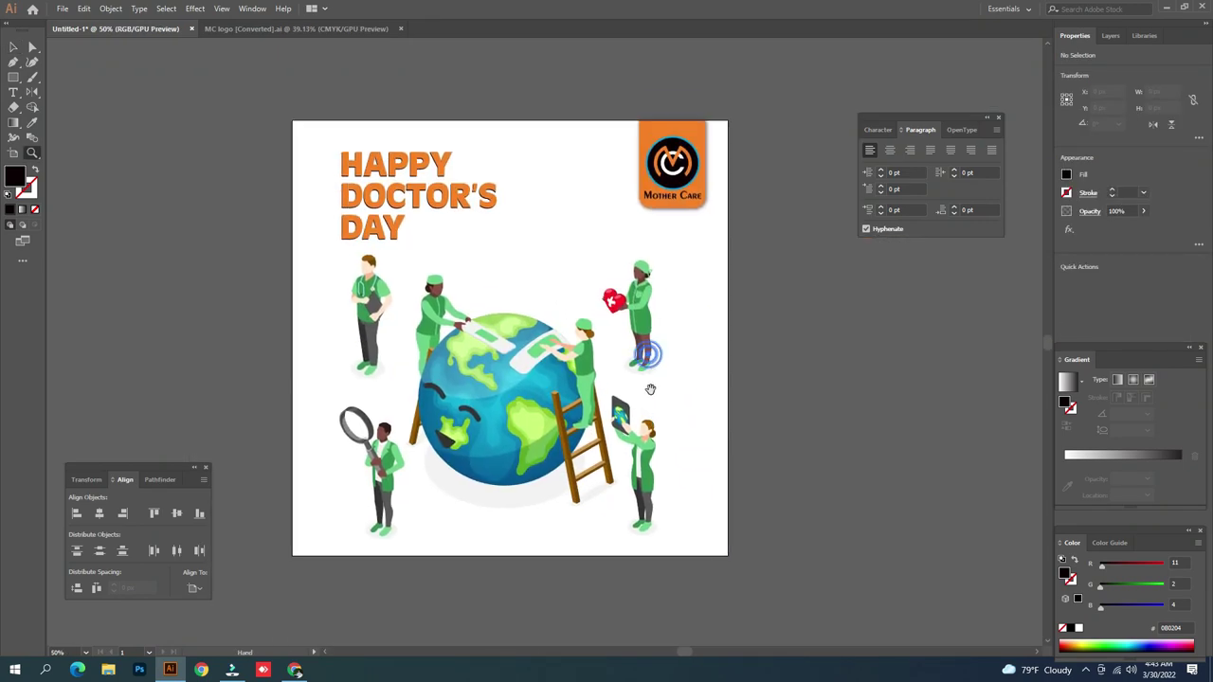
pyautogui.press('v')
pyautogui.click(697, 199)
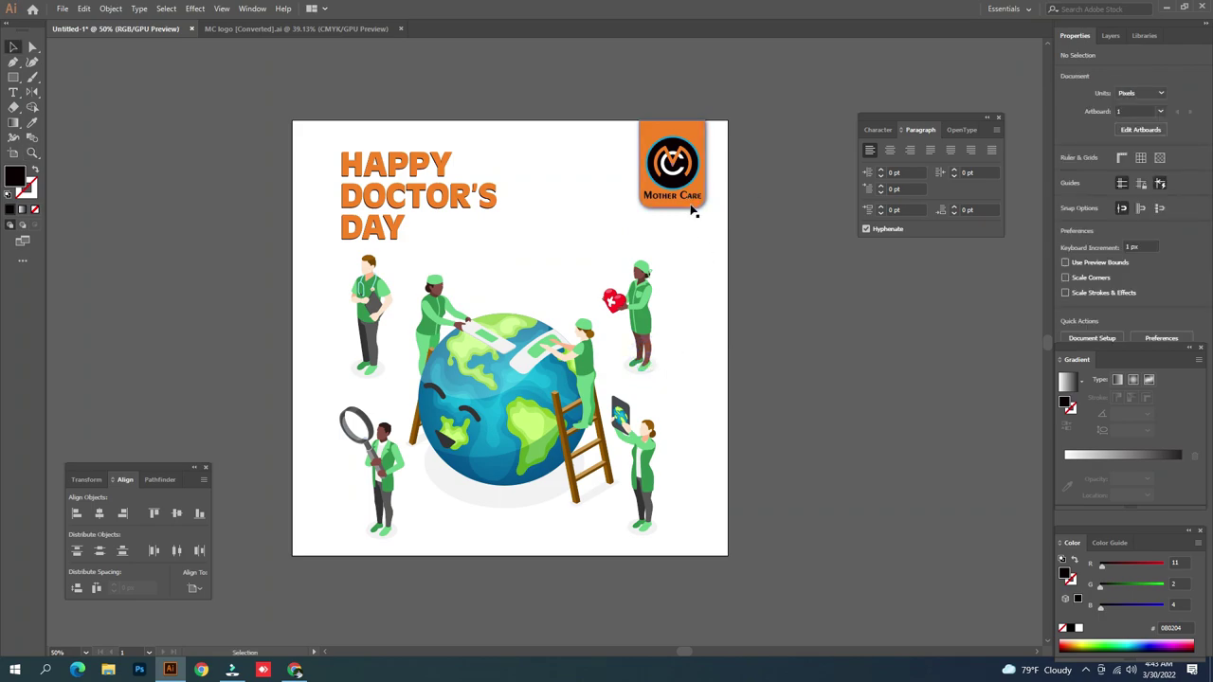
pyautogui.click(758, 303)
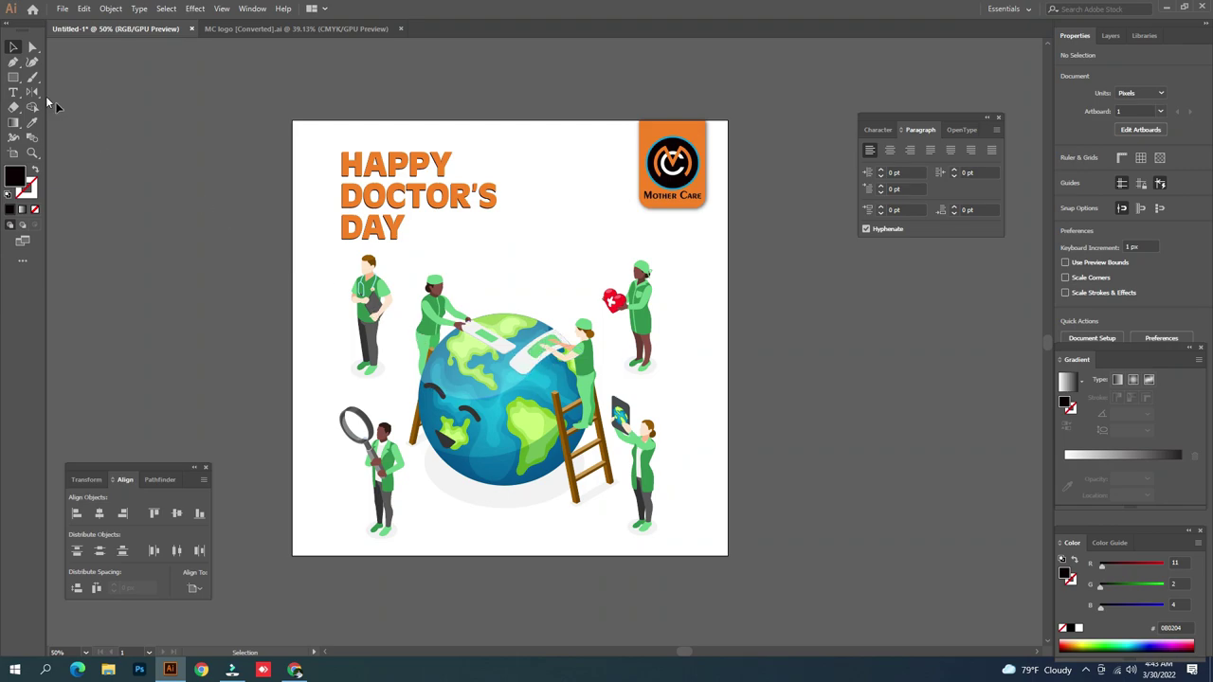
# Draw a rectangle about 955 px wide and 677 px high around the doctors illustration, with a 1 pt black outline and no fill
pyautogui.click(15, 77)
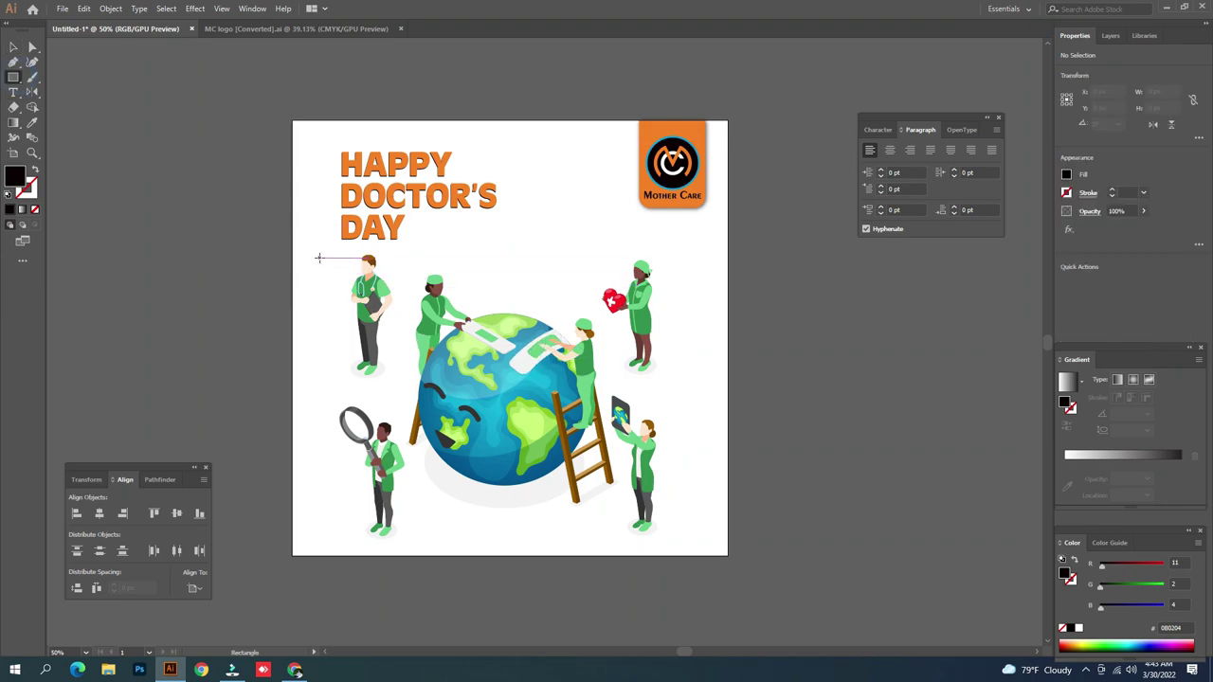
pyautogui.moveTo(320, 257); pyautogui.dragTo(706, 545)
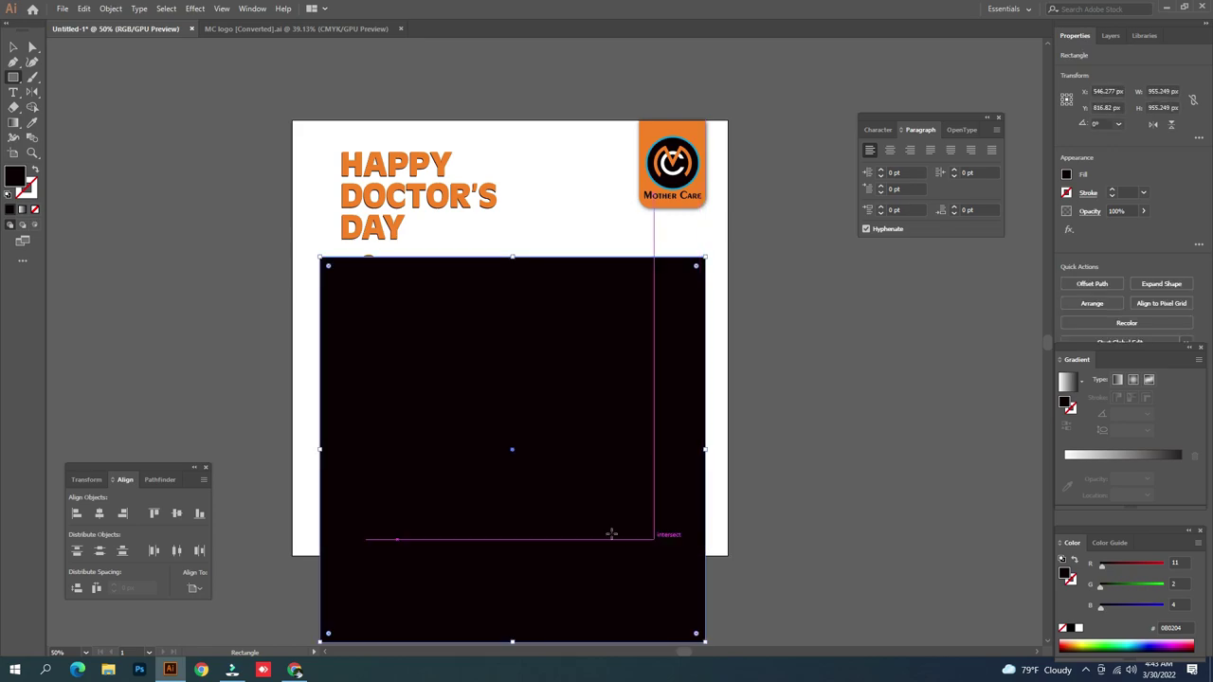
pyautogui.scroll(-2, 577, 515)
pyautogui.press('v')
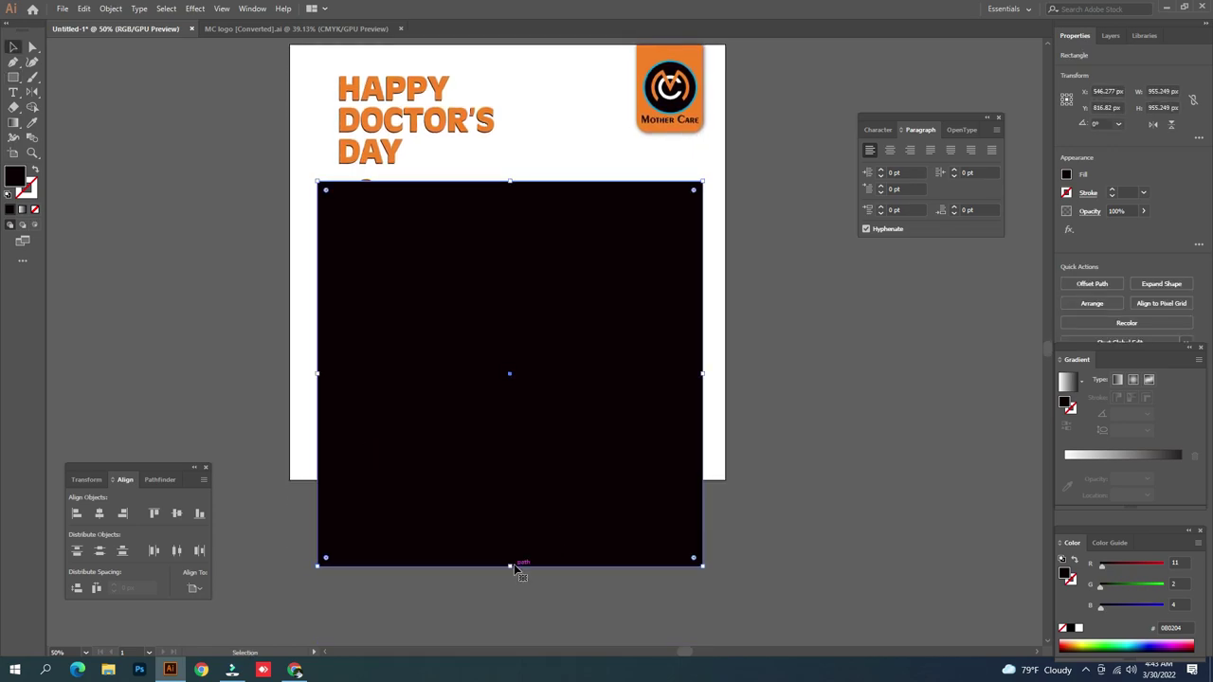
pyautogui.moveTo(510, 566); pyautogui.dragTo(494, 455)
pyautogui.hotkey('shift', 'x')
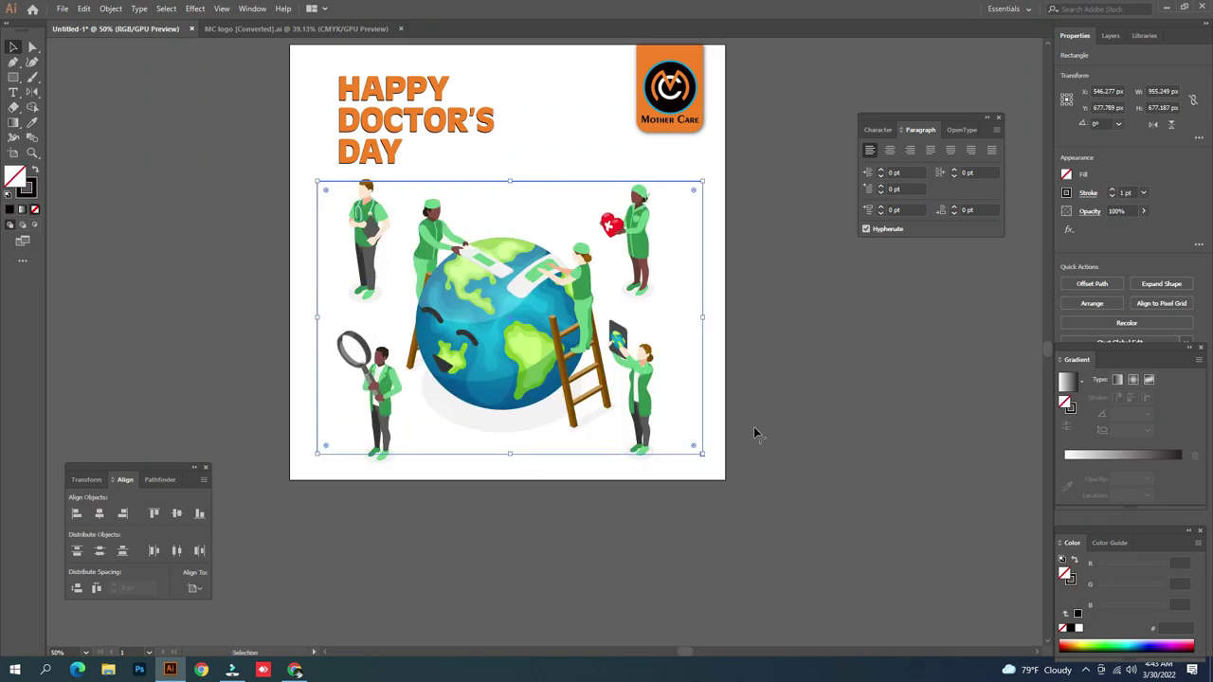
pyautogui.click(782, 395)
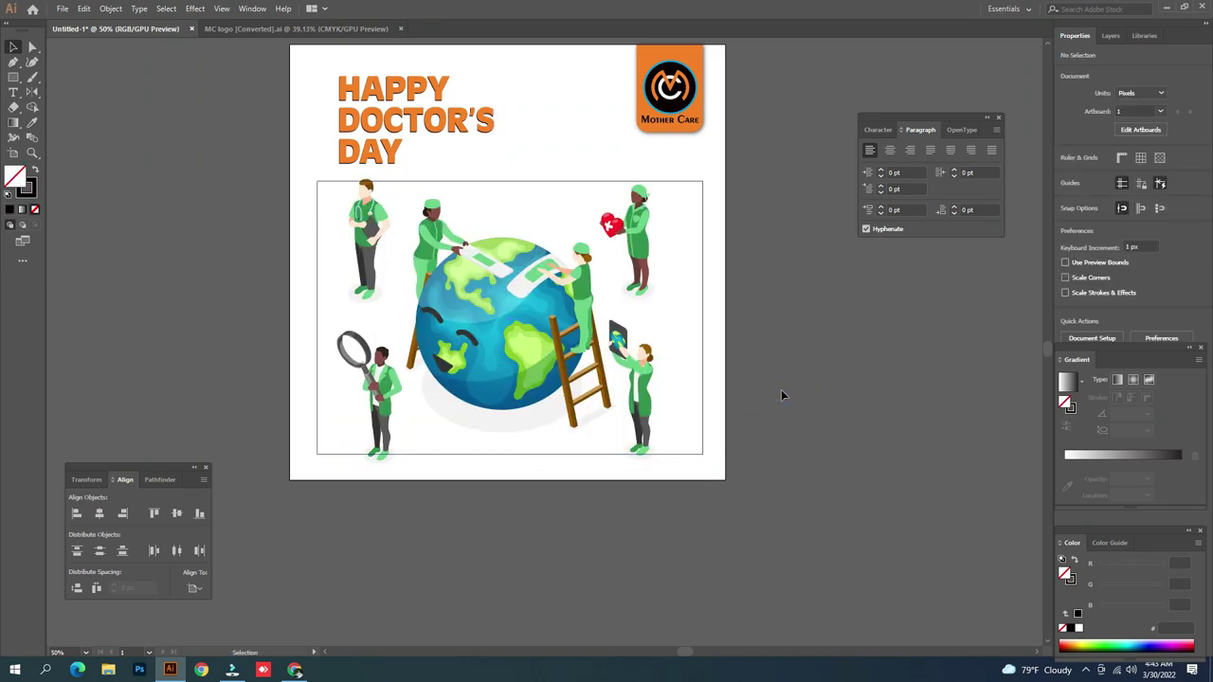
# Stretch the outlined rectangle to a height of about 987 px so it frames both the heading and the illustration
pyautogui.click(500, 456)
pyautogui.moveTo(511, 456); pyautogui.dragTo(511, 463)
pyautogui.moveTo(510, 186); pyautogui.dragTo(488, 107)
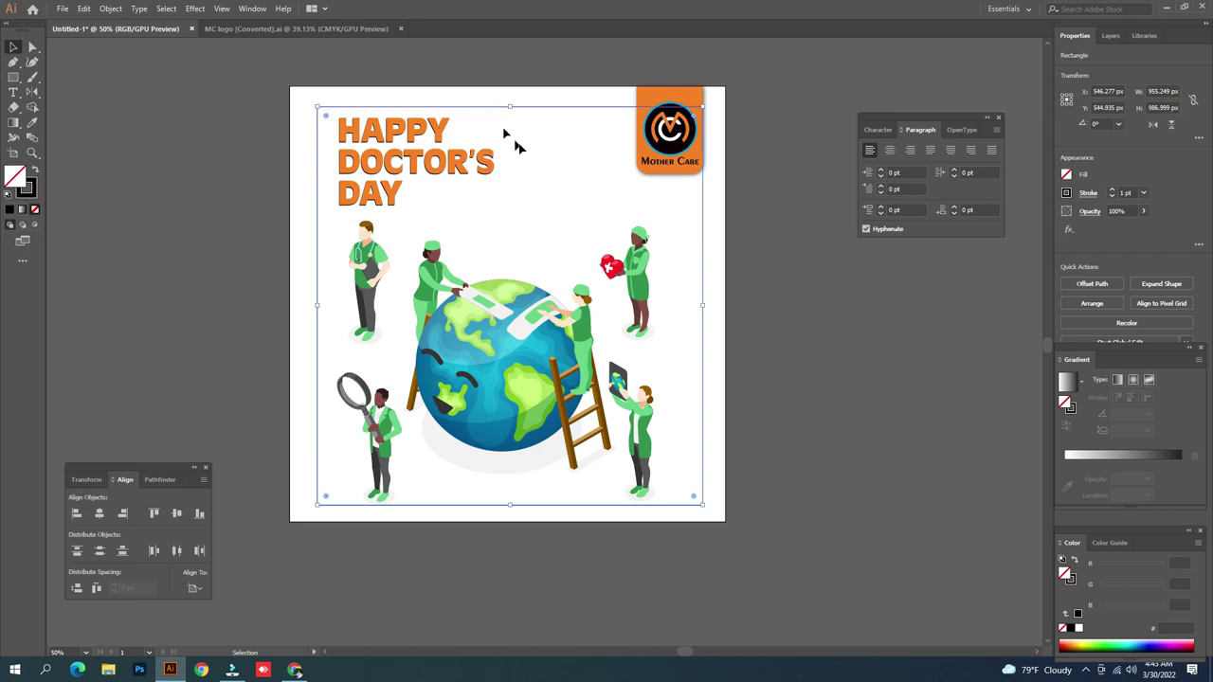
pyautogui.click(825, 318)
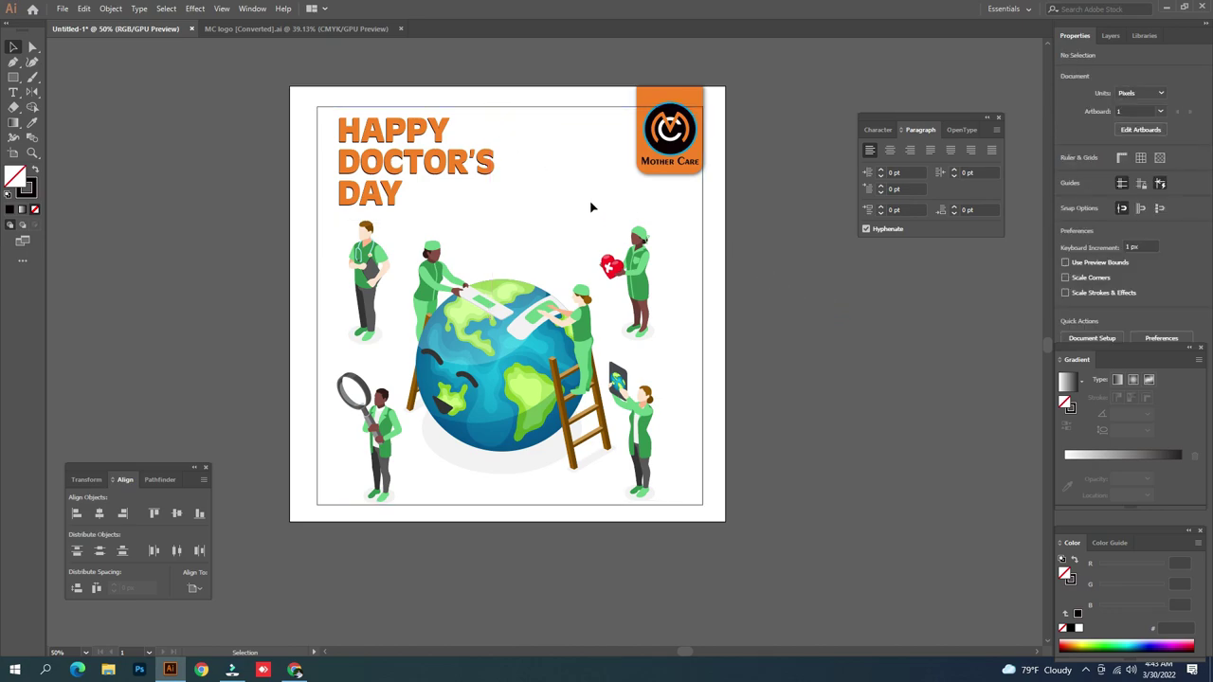
# Group the Mother Care logo with its orange tab and nudge the group about 15 px to the right
pyautogui.click(666, 95)
pyautogui.keyDown('shift'); pyautogui.click(666, 95); pyautogui.keyUp('shift')
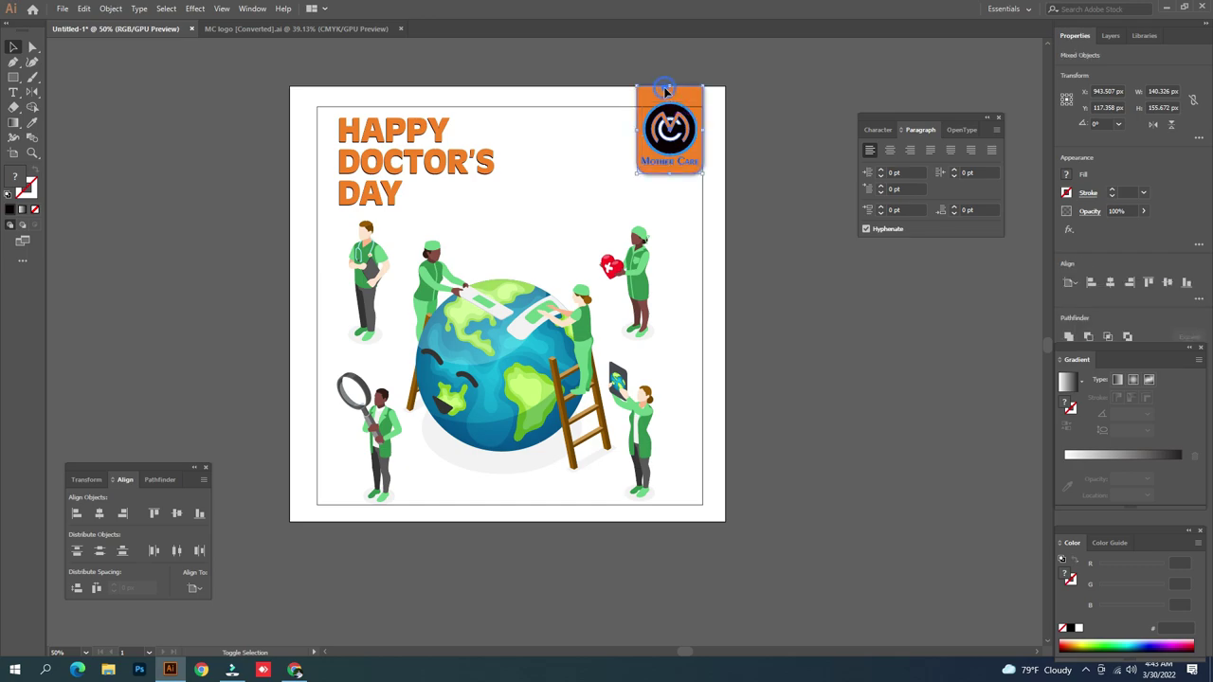
pyautogui.hotkey('ctrl', 'g')
pyautogui.press('Right')
pyautogui.press('Right')
pyautogui.press('Right')
pyautogui.press('Right')
pyautogui.press('Right')
pyautogui.press('Right')
pyautogui.press('Right')
pyautogui.press('Right')
pyautogui.press('Right')
pyautogui.press('Right')
pyautogui.press('Right')
pyautogui.press('Right')
pyautogui.press('Right')
pyautogui.press('Right')
pyautogui.press('Right')
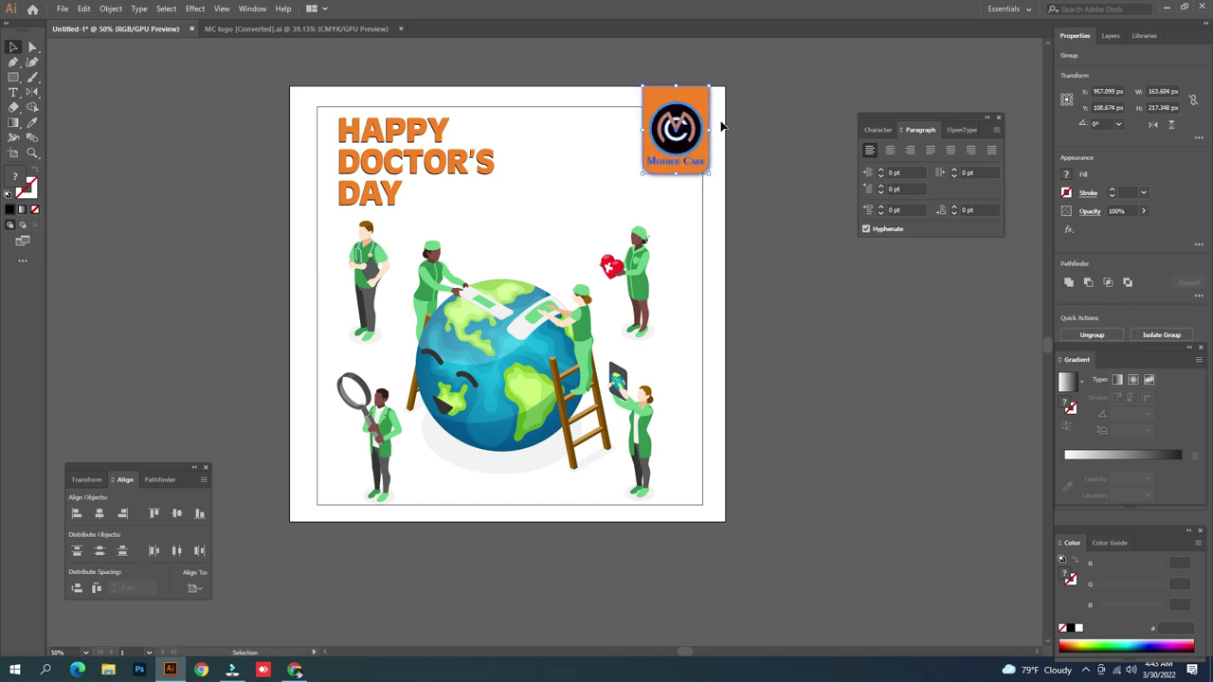
pyautogui.click(755, 231)
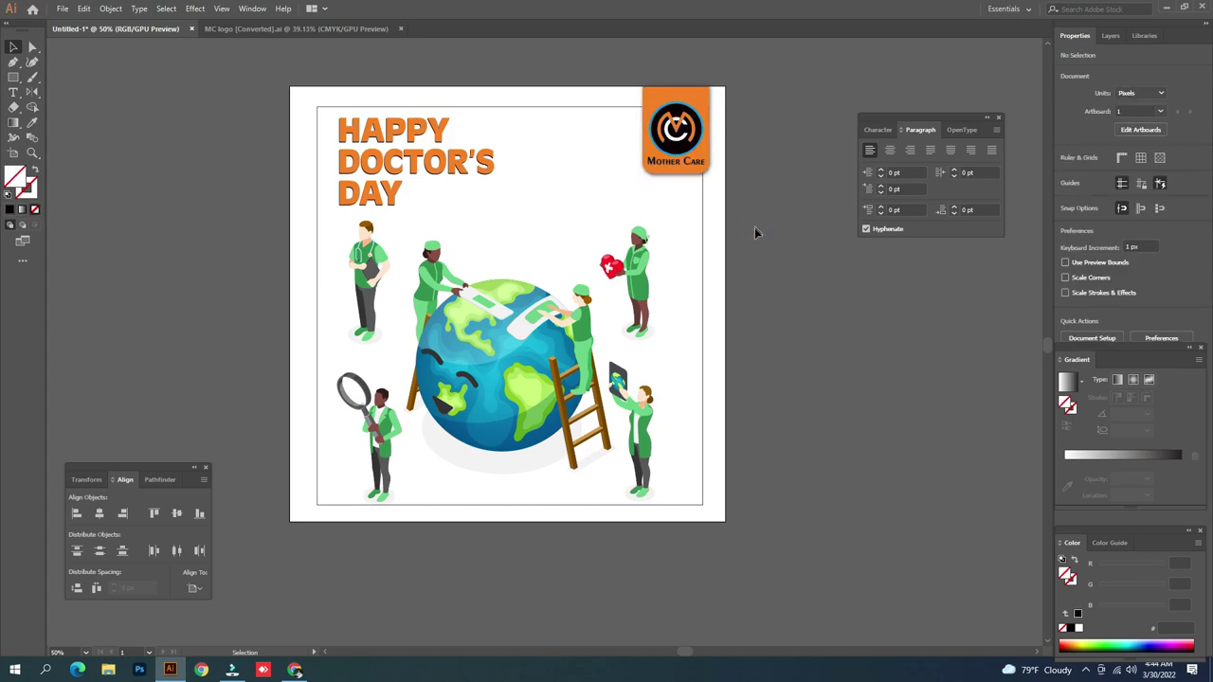
# Color the frame's outline with the heading's orange F4821F, leaving the frame without a fill
pyautogui.click(702, 236)
pyautogui.press('i')
pyautogui.click(414, 163)
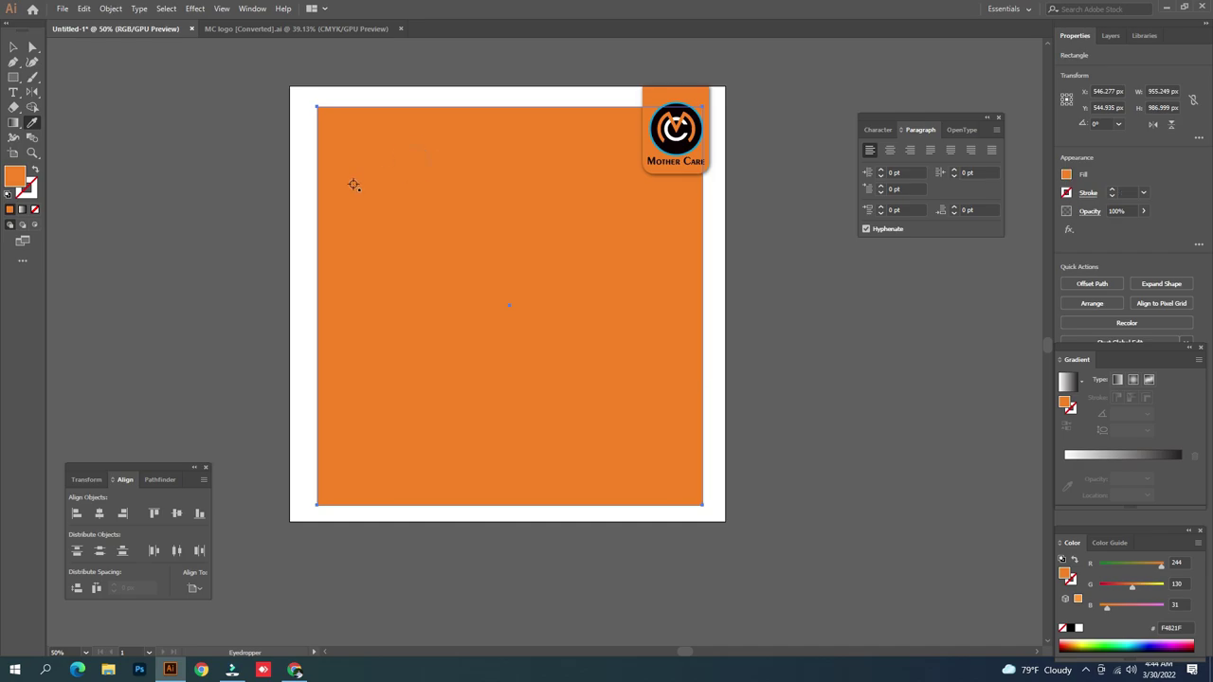
pyautogui.hotkey('shift', 'x')
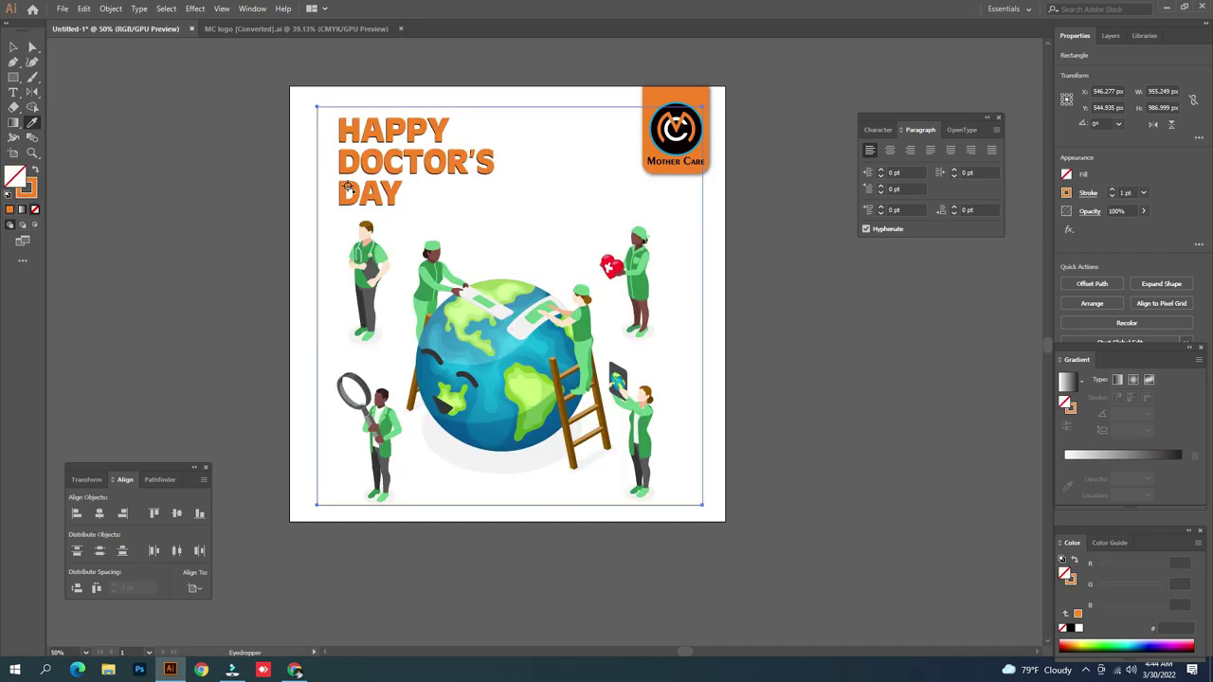
# Set the orange frame's stroke weight to 4 pt
pyautogui.click(1113, 189)
pyautogui.click(1113, 189)
pyautogui.click(1113, 189)
pyautogui.click(1113, 190)
pyautogui.click(1113, 190)
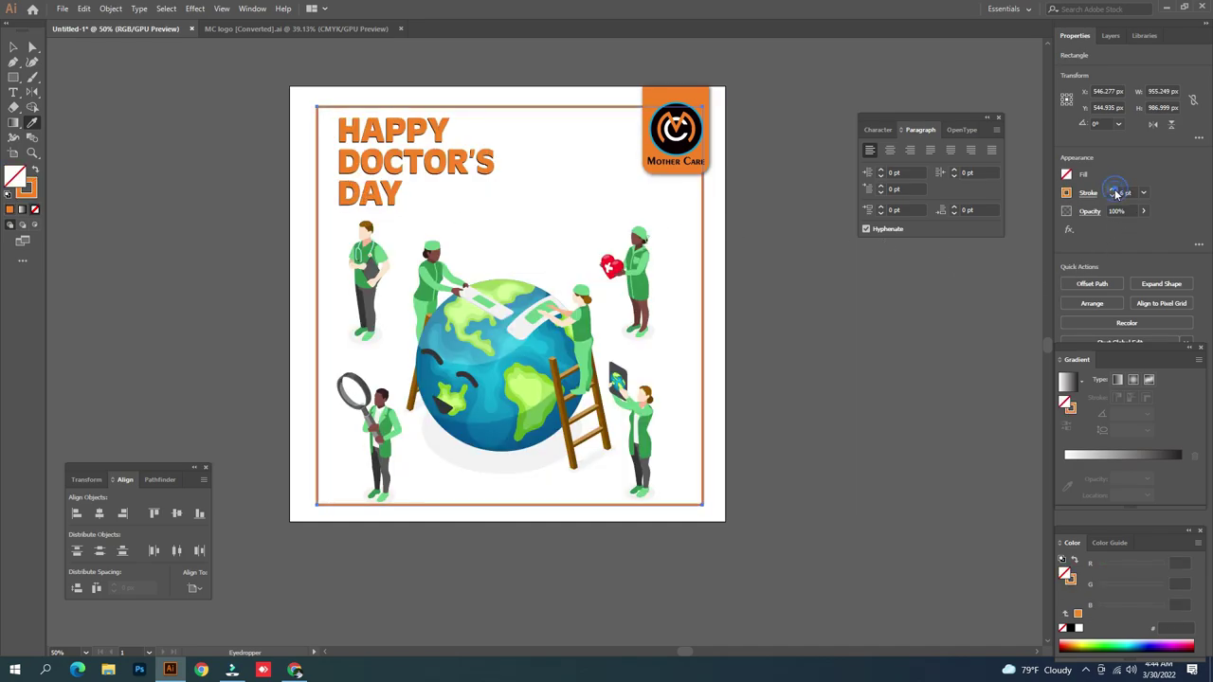
pyautogui.click(1110, 197)
pyautogui.click(1110, 197)
pyautogui.press('v')
pyautogui.click(871, 323)
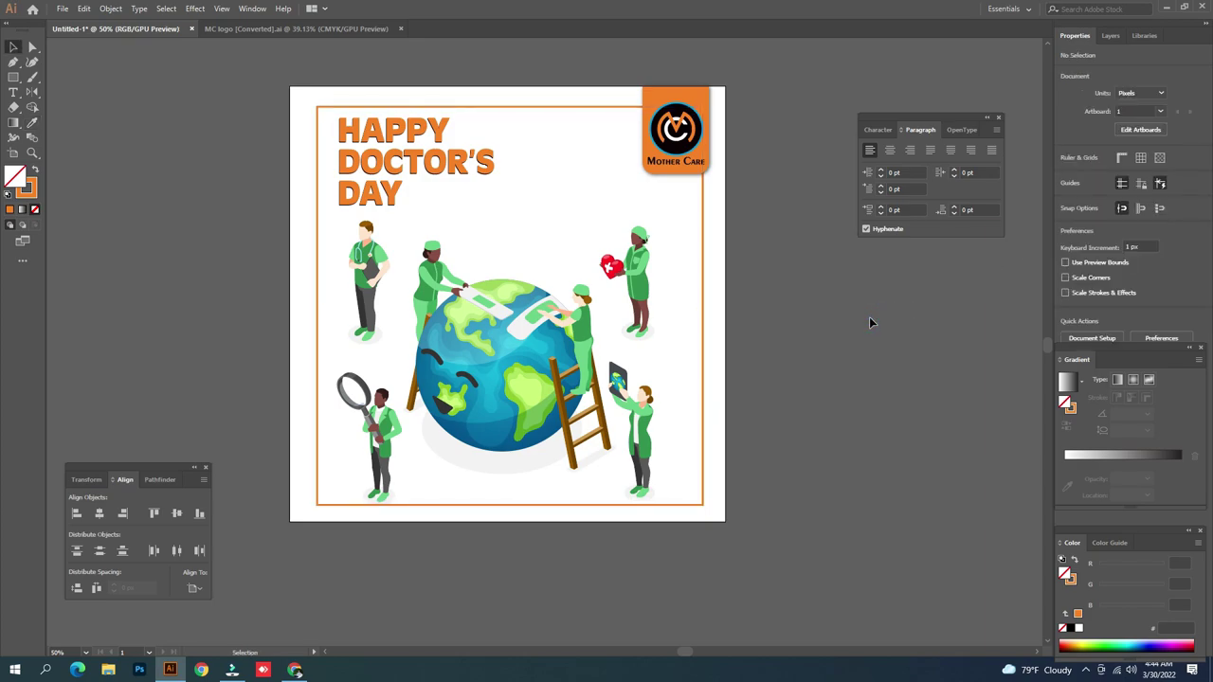
# Round the frame's upper-left and lower-right corners, keeping the other two corners square
pyautogui.click(702, 389)
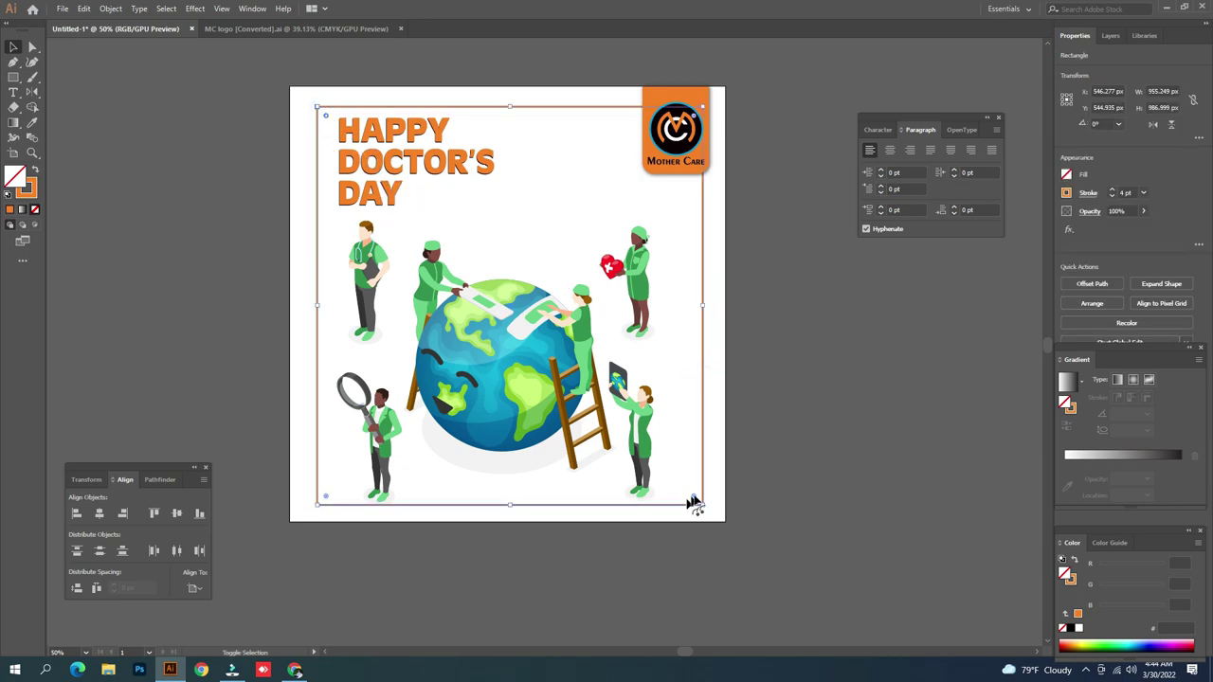
pyautogui.moveTo(692, 498)
pyautogui.mouseDown()
pyautogui.moveTo(672, 482)
pyautogui.moveTo(686, 492)
pyautogui.mouseUp()
pyautogui.click(812, 485)
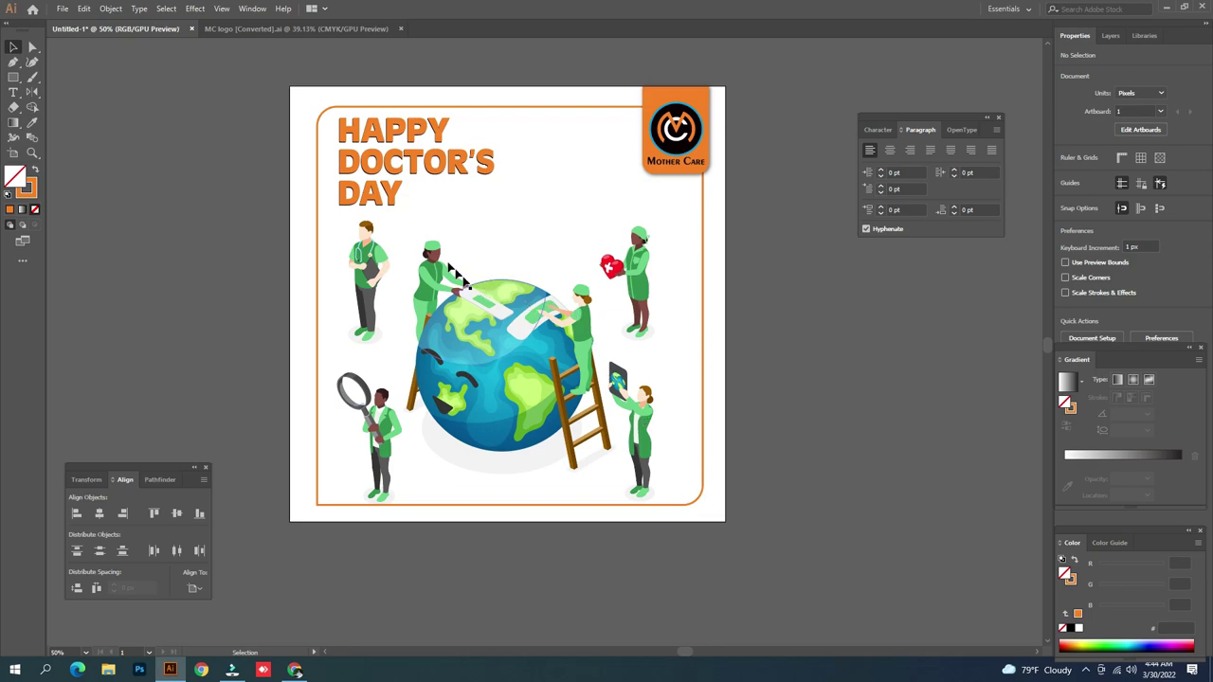
# Try moving the black rear heading about 18 px to the left and undo the move
pyautogui.click(379, 199)
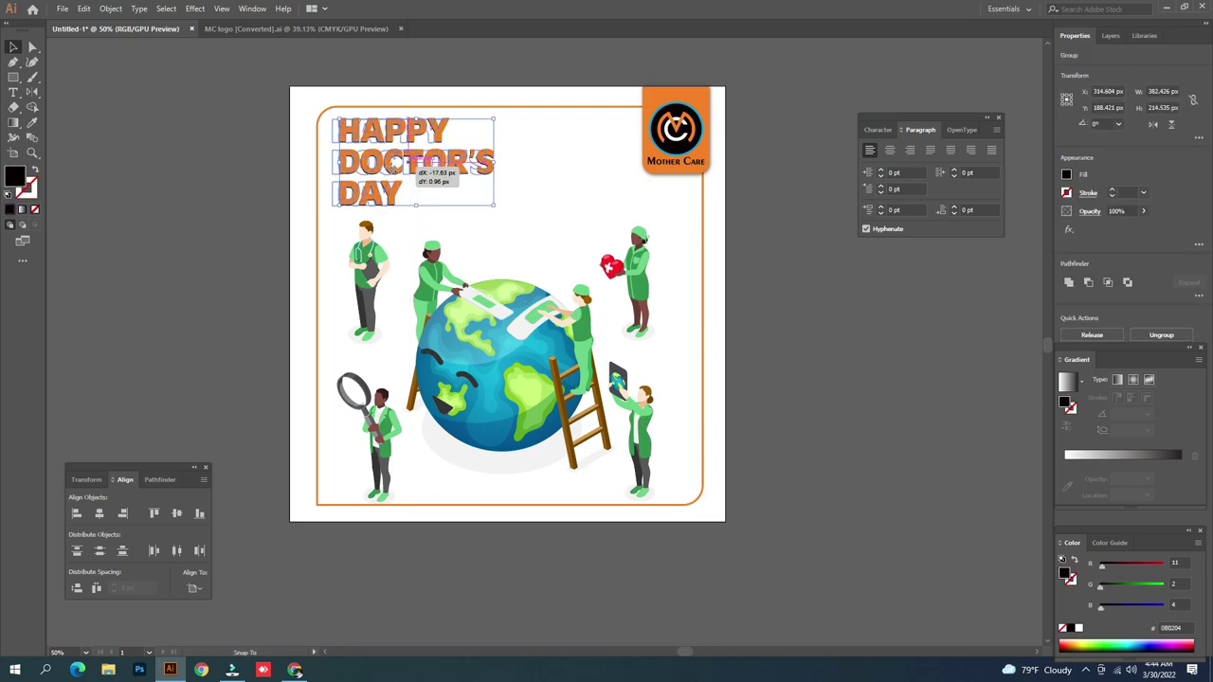
pyautogui.hotkey('ctrl', 'z')
# Nudge the black rear heading sideways so only a thin shadow shows along the left edges of the orange letters
pyautogui.click(528, 108)
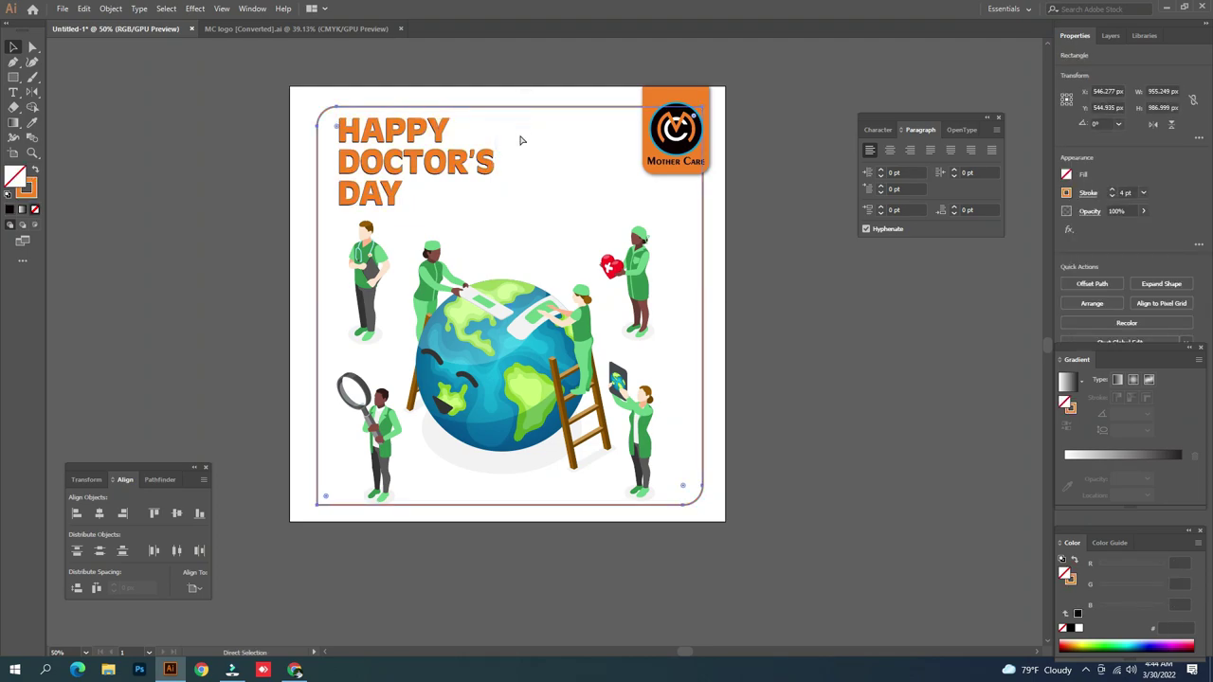
pyautogui.click(520, 144)
pyautogui.press('a')
pyautogui.moveTo(500, 130); pyautogui.dragTo(442, 186)
pyautogui.press('Left')
pyautogui.press('Left')
pyautogui.press('Left')
pyautogui.press('Left')
pyautogui.press('Left')
pyautogui.press('Left')
pyautogui.press('Left')
pyautogui.press('Left')
pyautogui.press('Left')
pyautogui.press('Left')
pyautogui.press('Left')
pyautogui.press('Left')
pyautogui.press('Left')
pyautogui.press('Left')
pyautogui.press('Left')
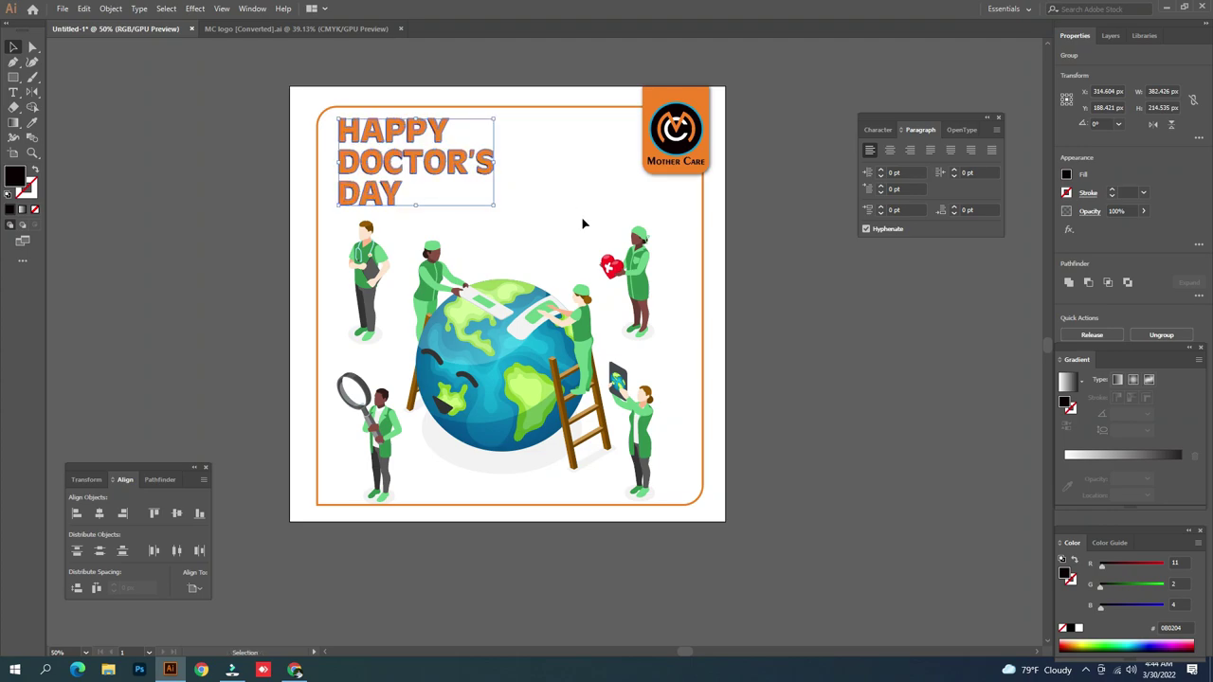
pyautogui.press('Left')
pyautogui.press('Left')
pyautogui.press('Left')
pyautogui.press('Left')
pyautogui.press('Left')
pyautogui.press('Left')
pyautogui.press('Left')
pyautogui.press('ctrl')
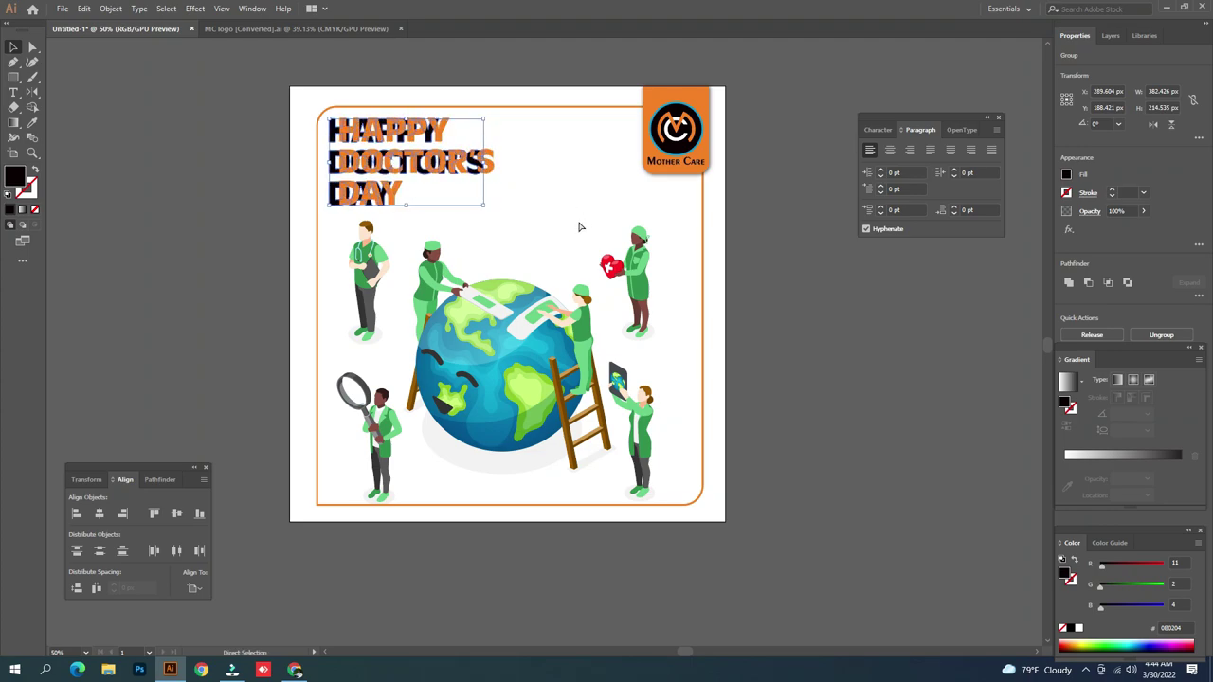
pyautogui.press('Right')
pyautogui.press('Right')
pyautogui.press('Right')
pyautogui.press('Right')
pyautogui.press('Right')
pyautogui.press('Right')
pyautogui.press('Right')
pyautogui.press('Right')
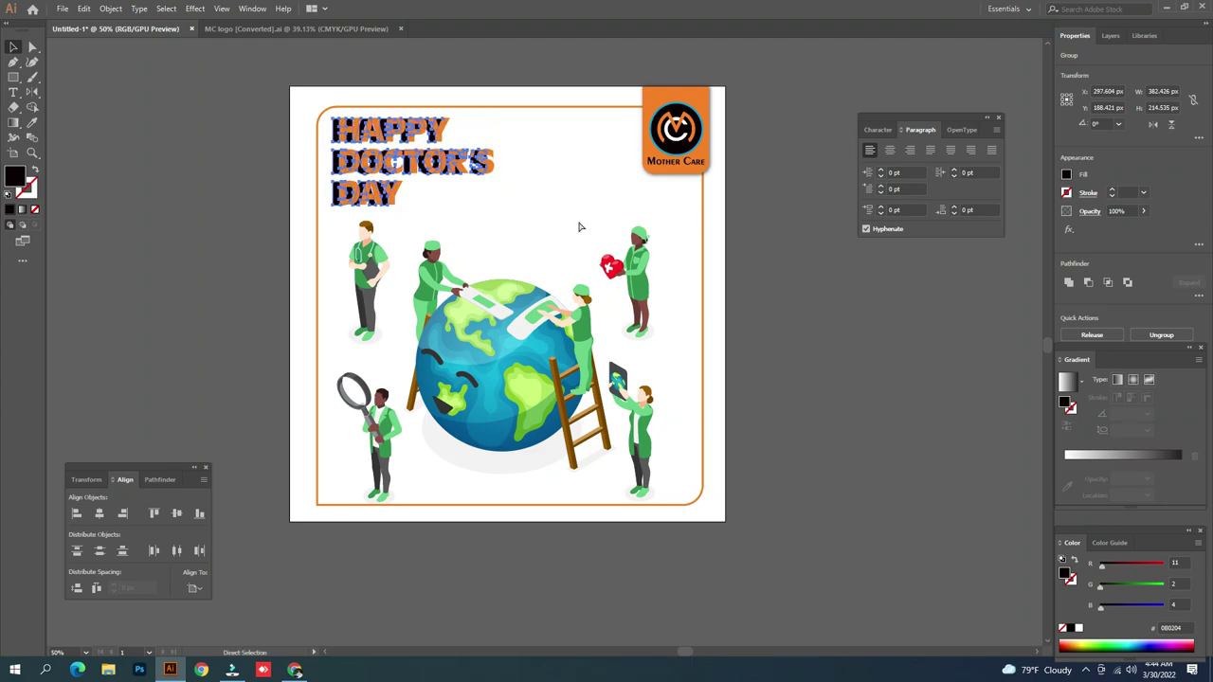
pyautogui.press('Right')
pyautogui.press('Right')
pyautogui.press('Right')
pyautogui.press('Right')
pyautogui.press('Right')
pyautogui.press('Right')
pyautogui.press('Right')
pyautogui.press('Right')
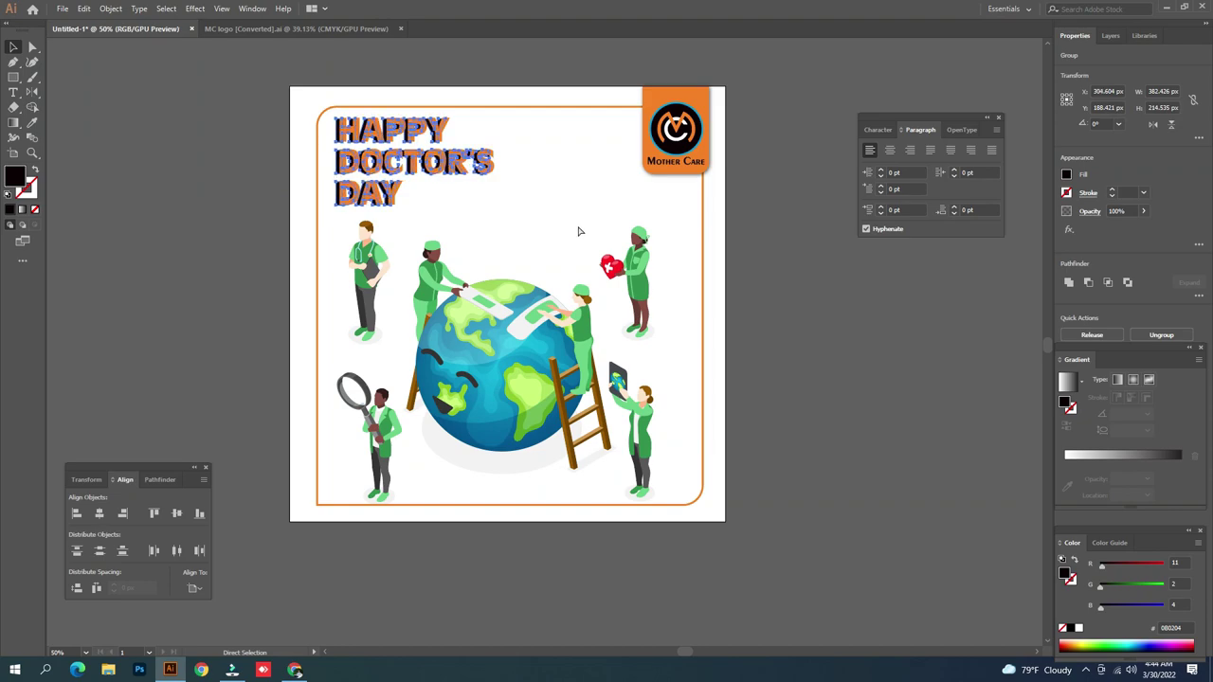
pyautogui.press('Right')
pyautogui.press('Right')
pyautogui.press('Right')
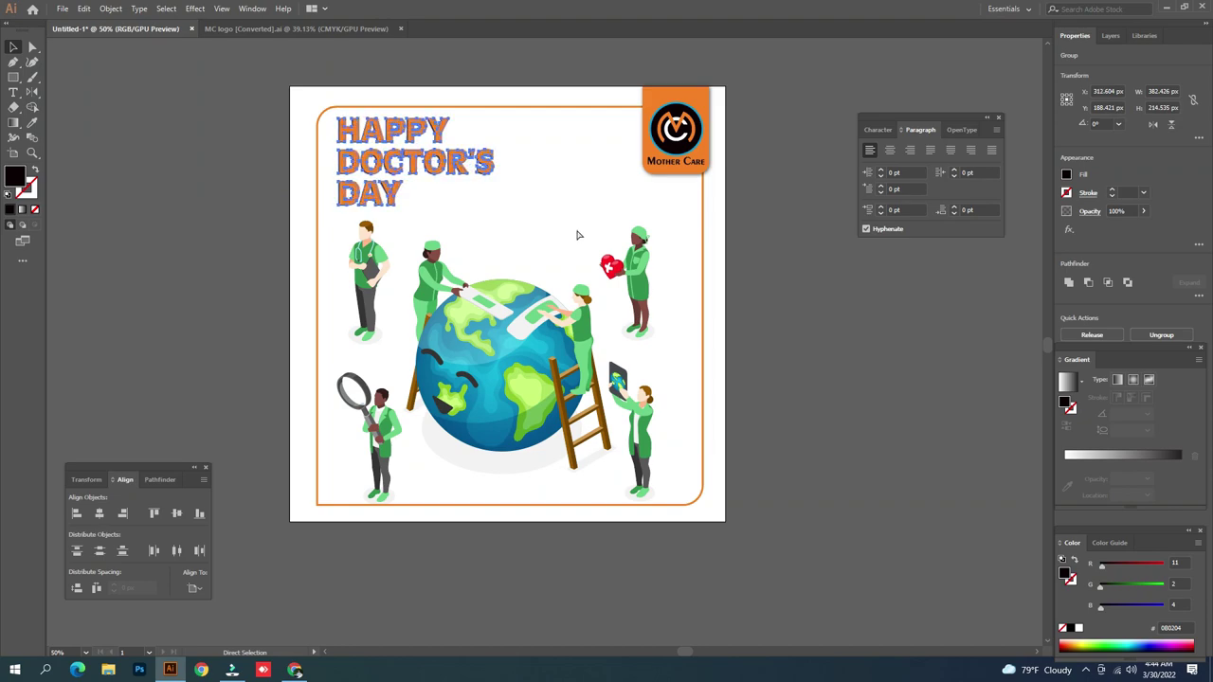
pyautogui.press('v')
pyautogui.click(804, 305)
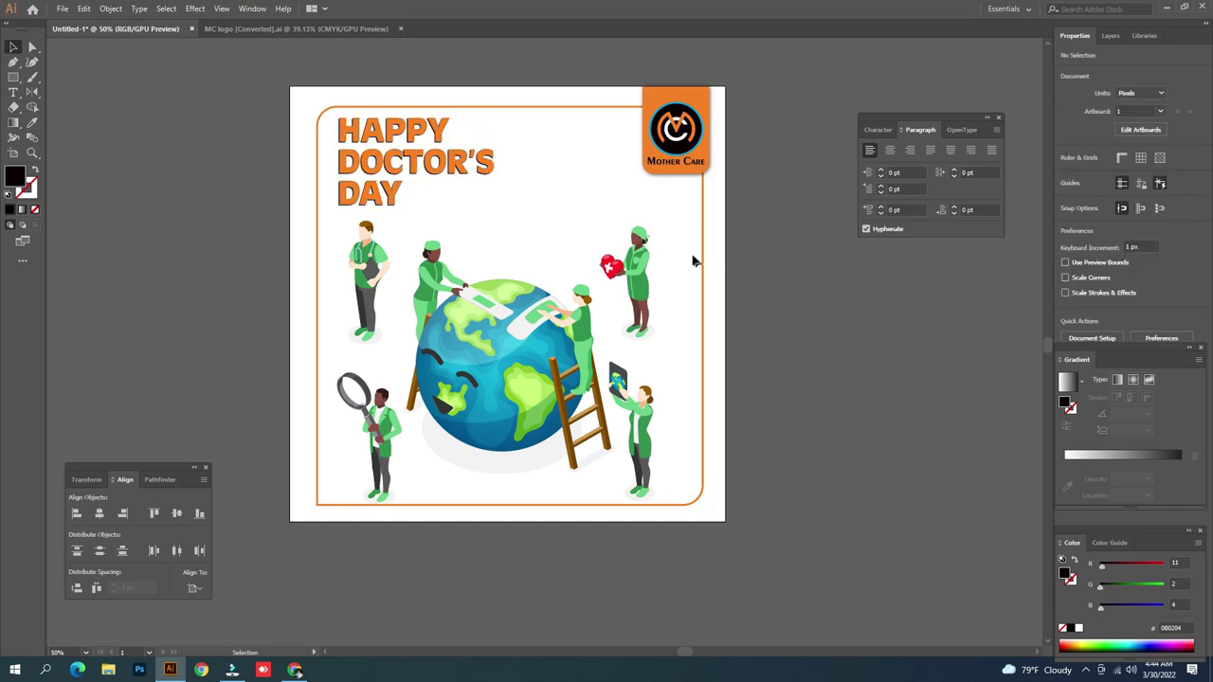
# Group the orange heading with its black shadow copy
pyautogui.hotkey('ctrl', 'a')
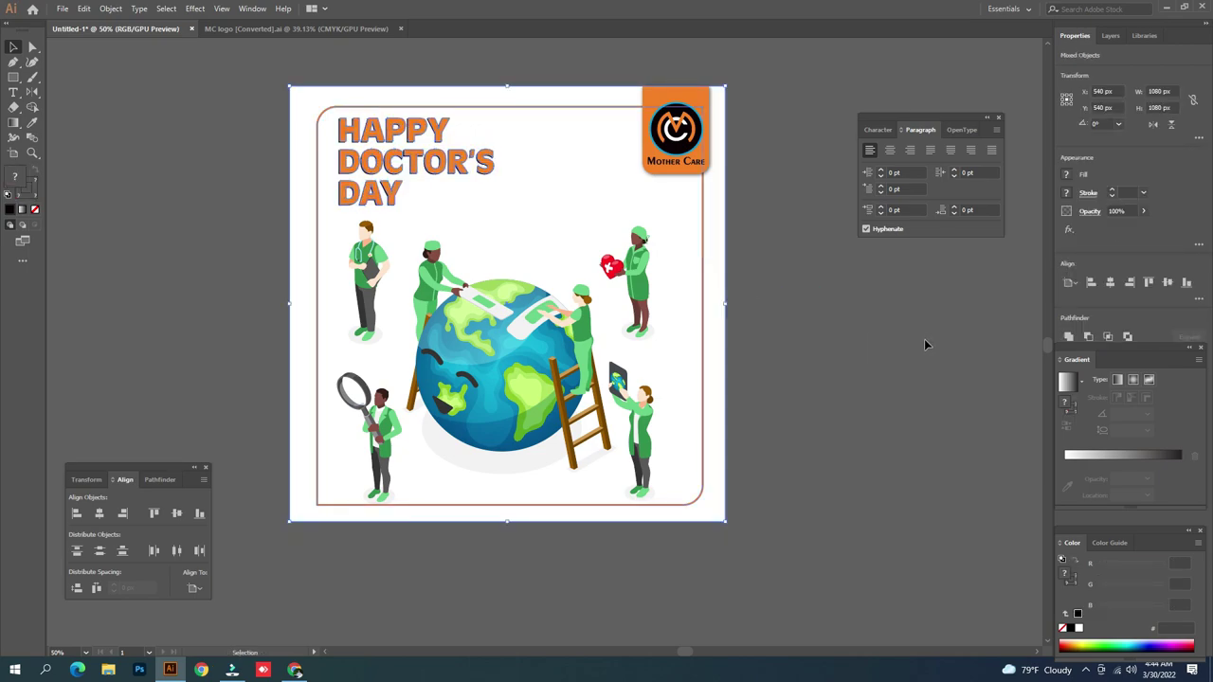
pyautogui.press('a')
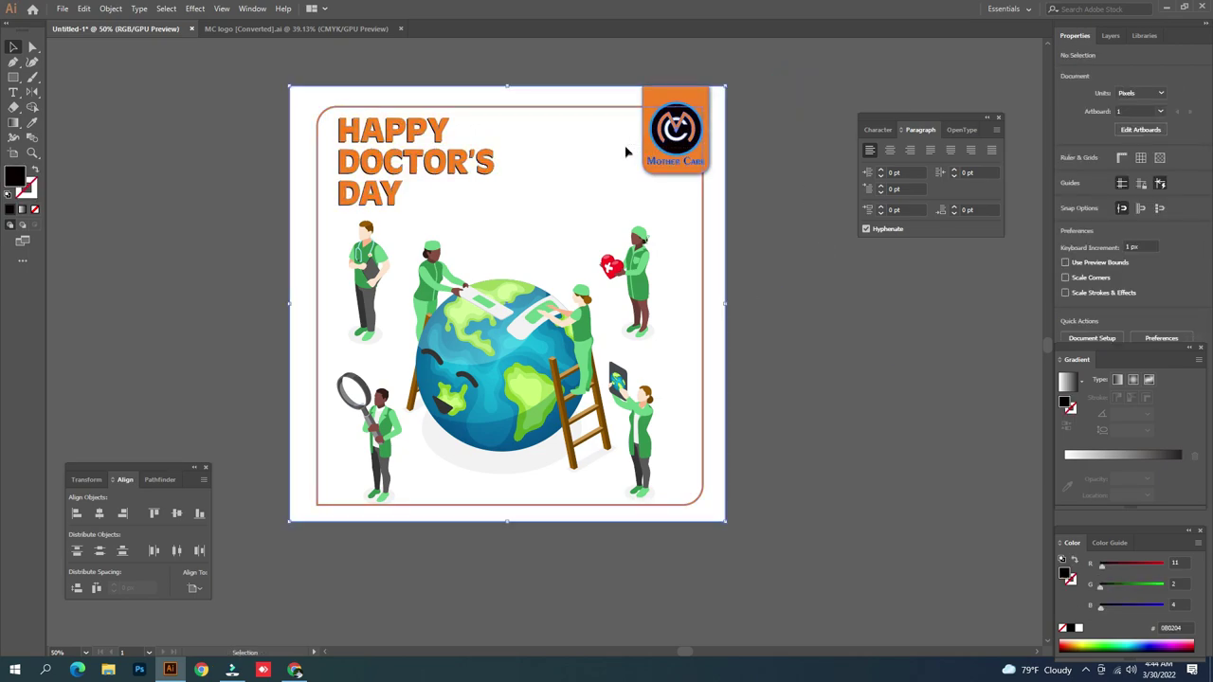
pyautogui.click(633, 152)
pyautogui.press('v')
pyautogui.click(406, 128)
pyautogui.click(511, 119)
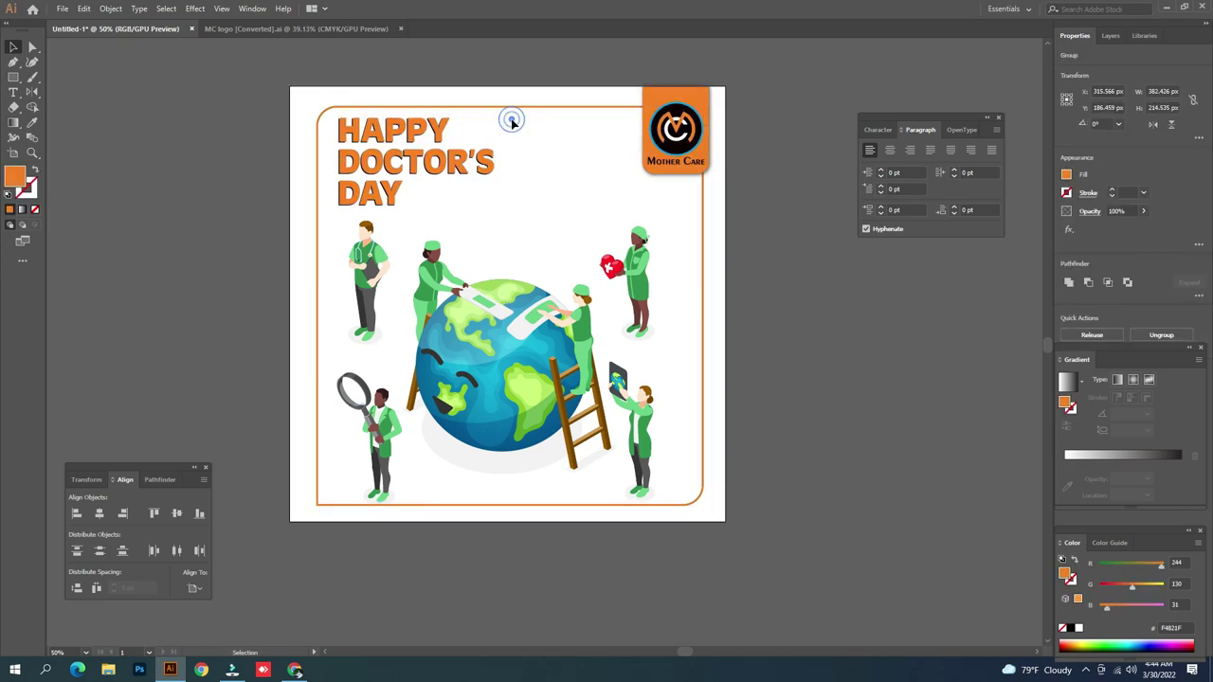
pyautogui.press('a')
pyautogui.moveTo(492, 112); pyautogui.dragTo(349, 201)
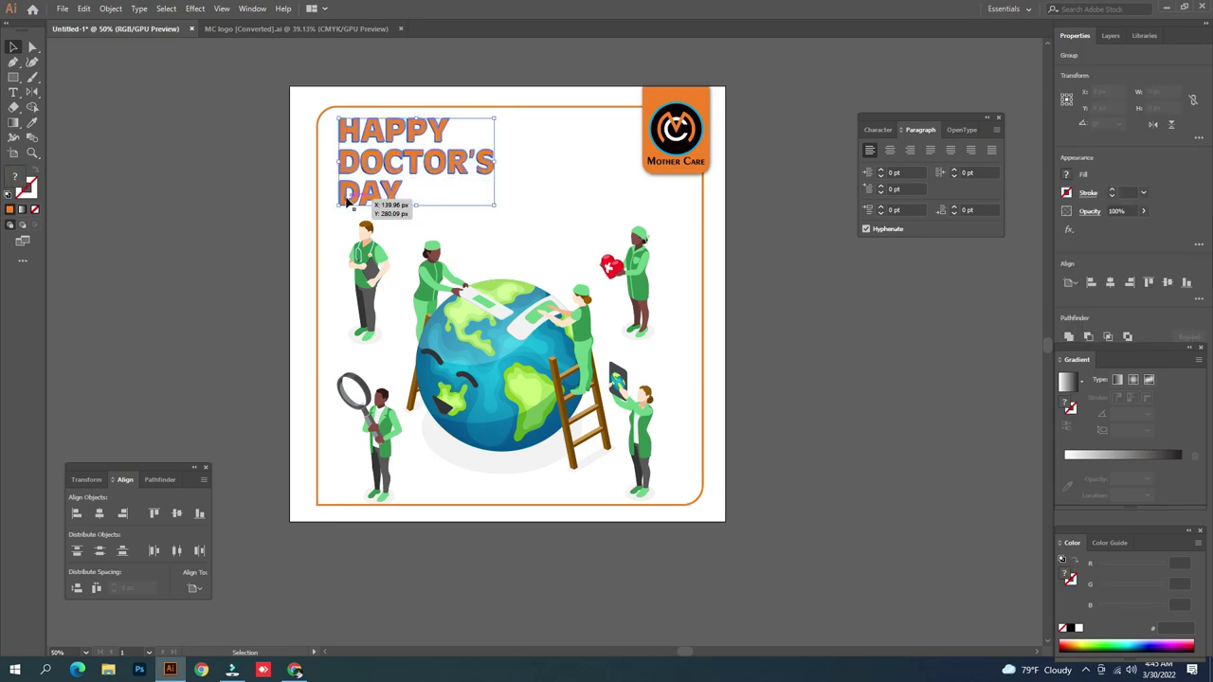
pyautogui.click(776, 218)
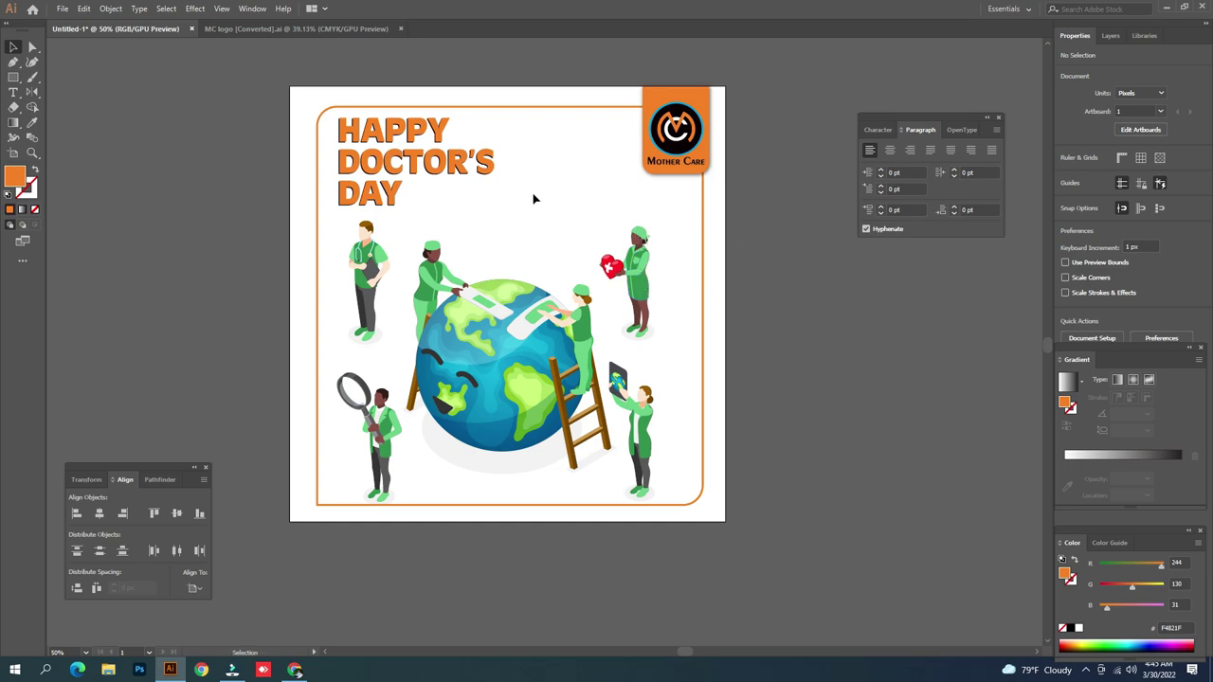
pyautogui.moveTo(495, 113); pyautogui.dragTo(415, 197)
pyautogui.press('v')
pyautogui.click(763, 348)
# Move the grouped heading about 17 px left and 14 px down inside the frame
pyautogui.click(418, 169)
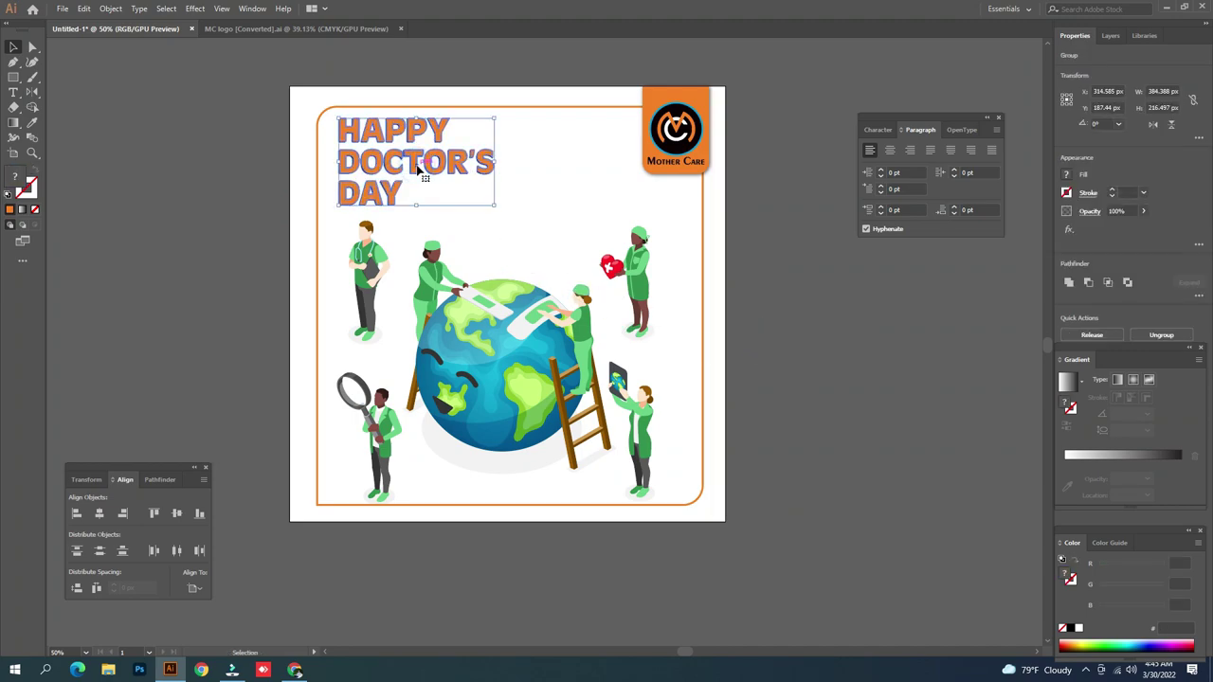
pyautogui.press('Left')
pyautogui.press('Left')
pyautogui.press('Left')
pyautogui.press('Left')
pyautogui.press('Left')
pyautogui.press('Left')
pyautogui.press('Left')
pyautogui.press('Left')
pyautogui.press('Left')
pyautogui.press('Left')
pyautogui.press('Left')
pyautogui.press('Left')
pyautogui.press('Left')
pyautogui.press('Left')
pyautogui.press('Left')
pyautogui.press('Left')
pyautogui.press('Left')
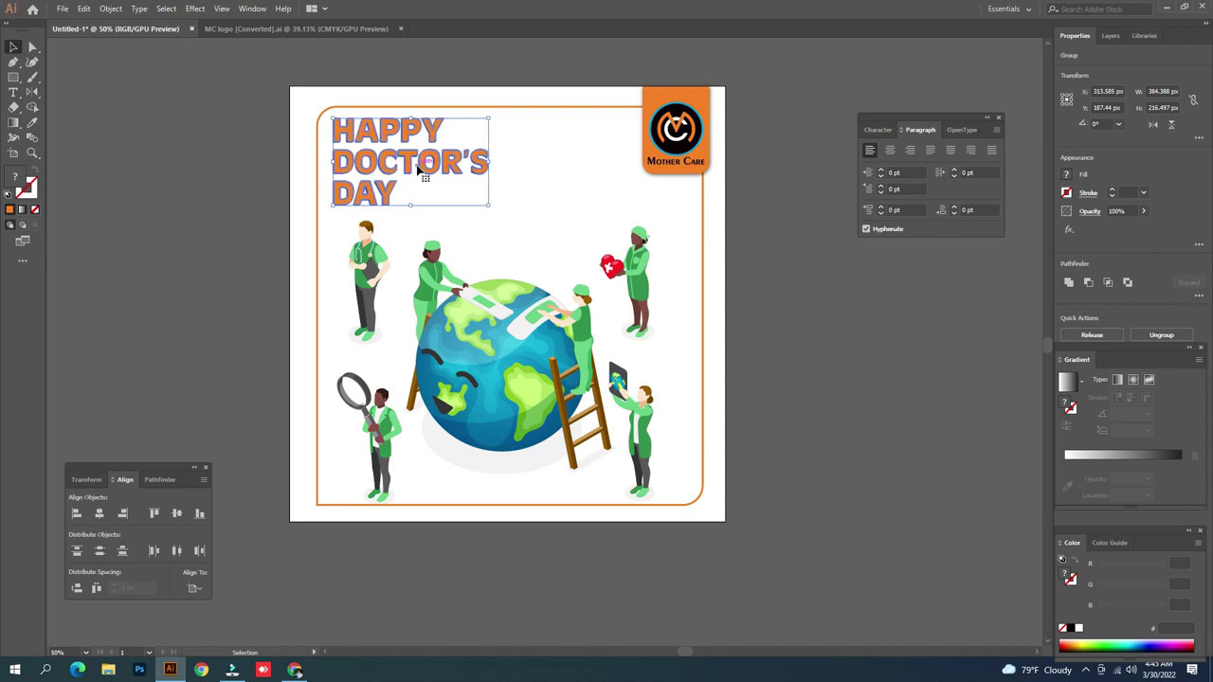
pyautogui.press('Down')
pyautogui.press('Down')
pyautogui.press('Down')
pyautogui.press('Down')
pyautogui.press('Down')
pyautogui.press('Down')
pyautogui.press('Down')
pyautogui.press('Down')
pyautogui.press('Down')
pyautogui.press('Down')
pyautogui.press('Down')
pyautogui.press('Down')
pyautogui.press('Down')
pyautogui.press('Down')
pyautogui.press('Down')
pyautogui.press('Down')
pyautogui.press('Down')
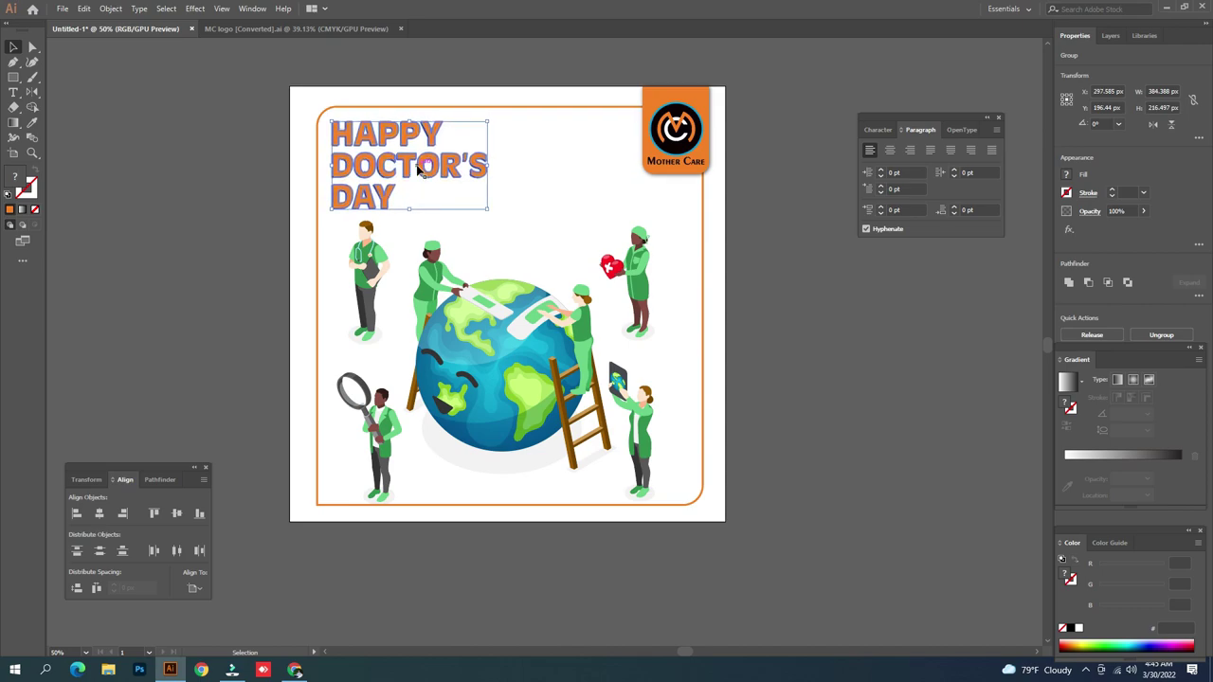
pyautogui.press('Up')
pyautogui.press('Up')
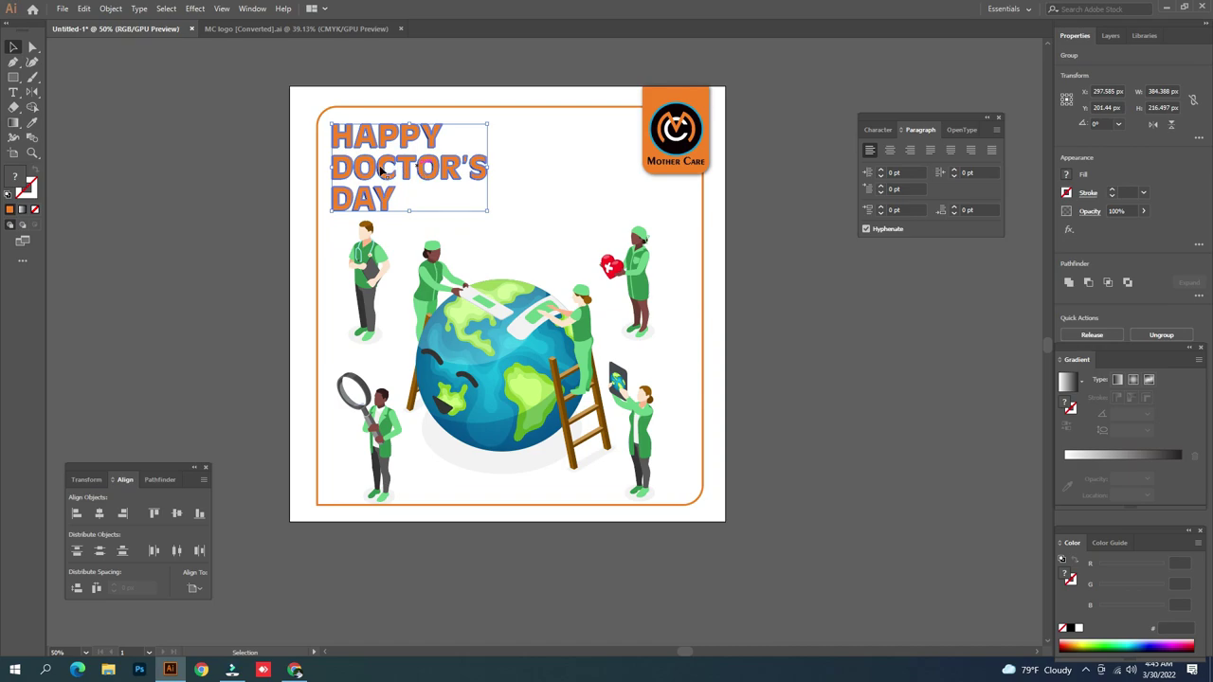
pyautogui.click(163, 180)
pyautogui.press('z')
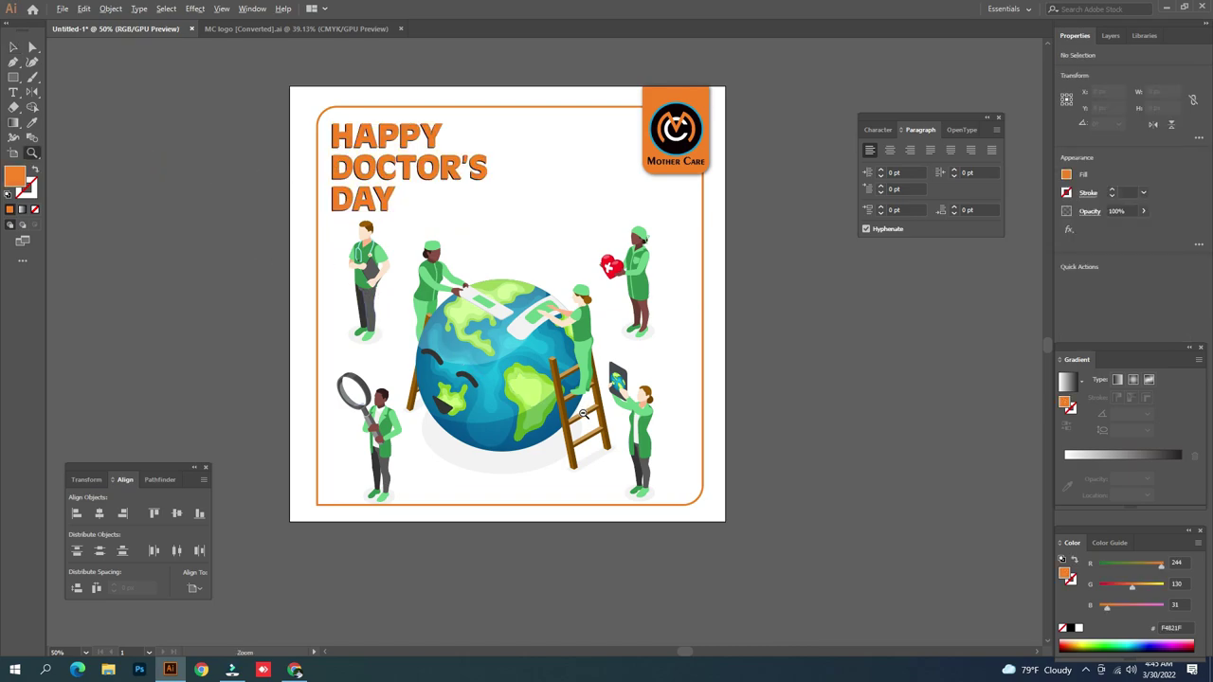
pyautogui.keyDown('alt'); pyautogui.click(584, 414); pyautogui.keyUp('alt')
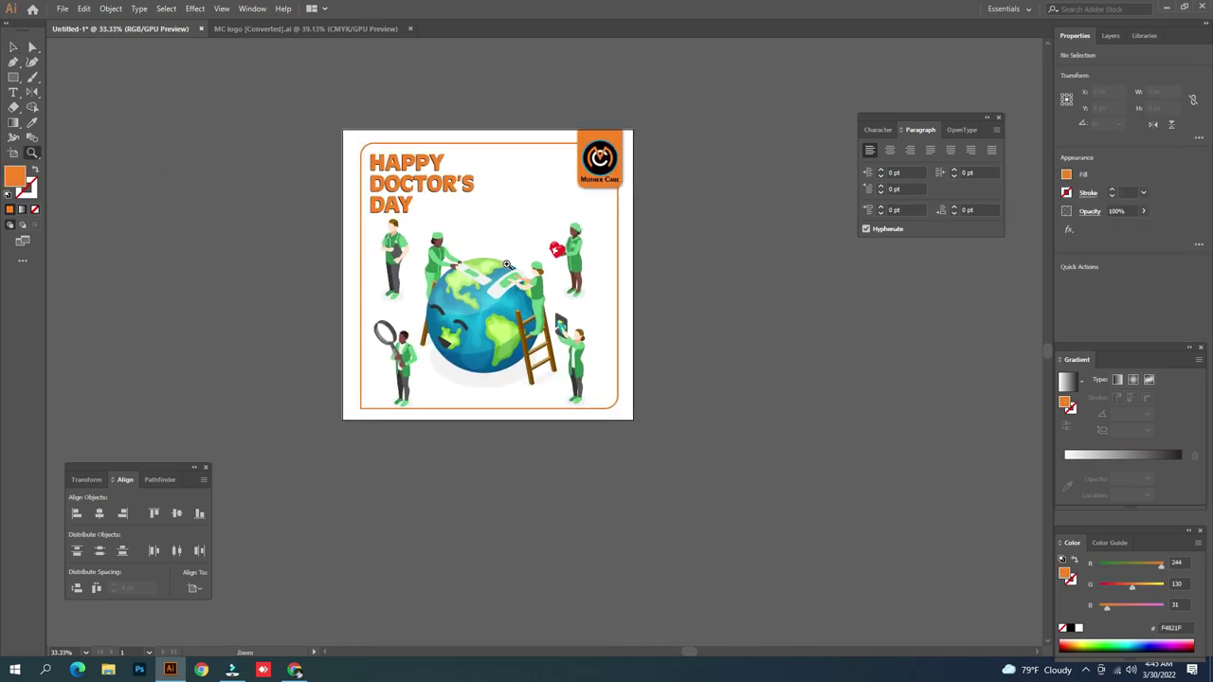
pyautogui.click(507, 265)
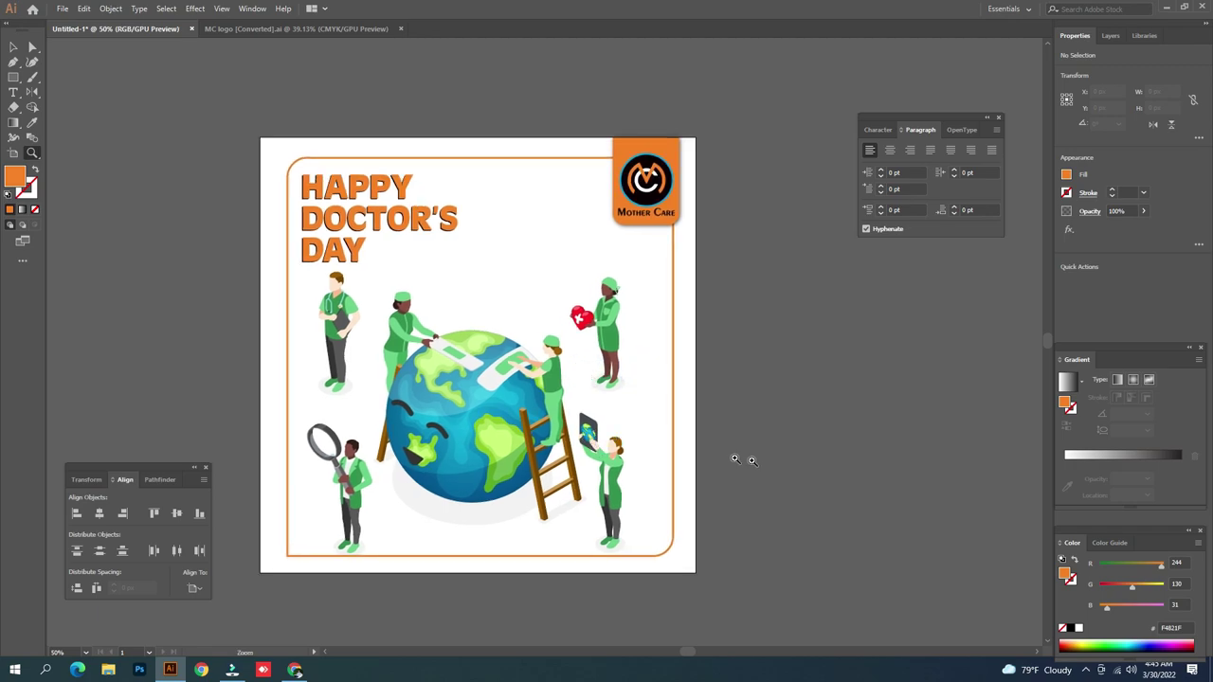
pyautogui.press('v')
pyautogui.moveTo(698, 457); pyautogui.dragTo(710, 455)
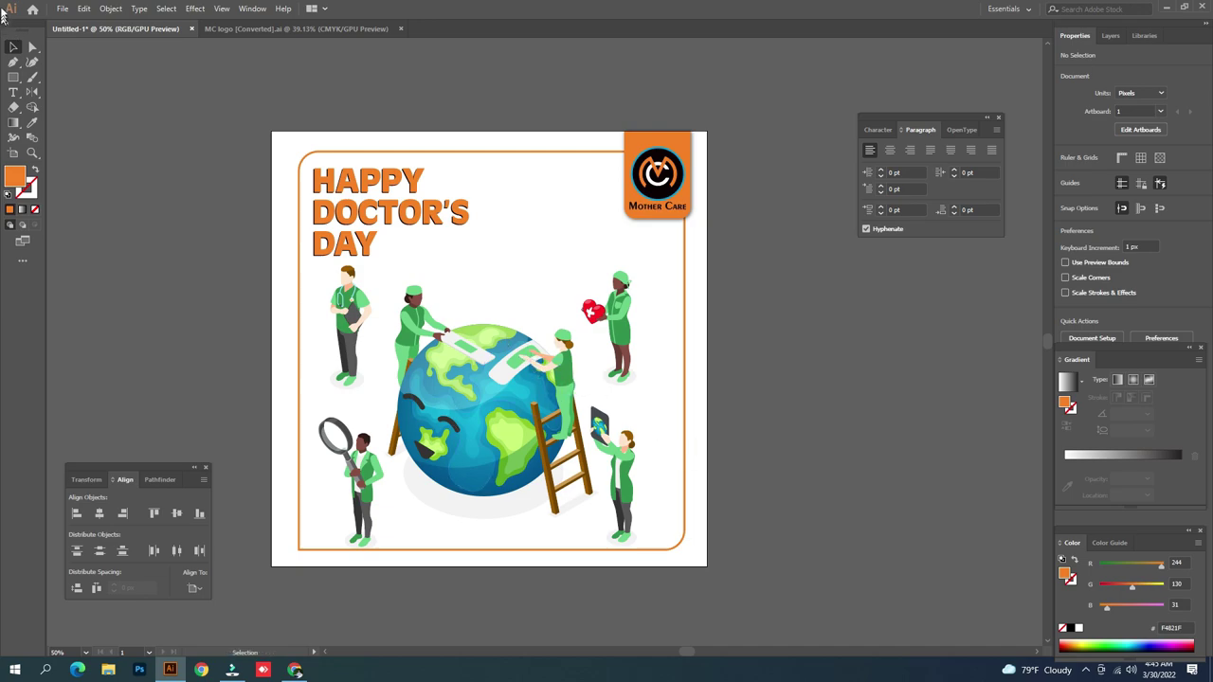
# Export the post for web as a 1080 x 1080 px PNG-24 with transparency, saved on the desktop as Untitled-1
pyautogui.click(60, 10)
pyautogui.moveTo(135, 232)
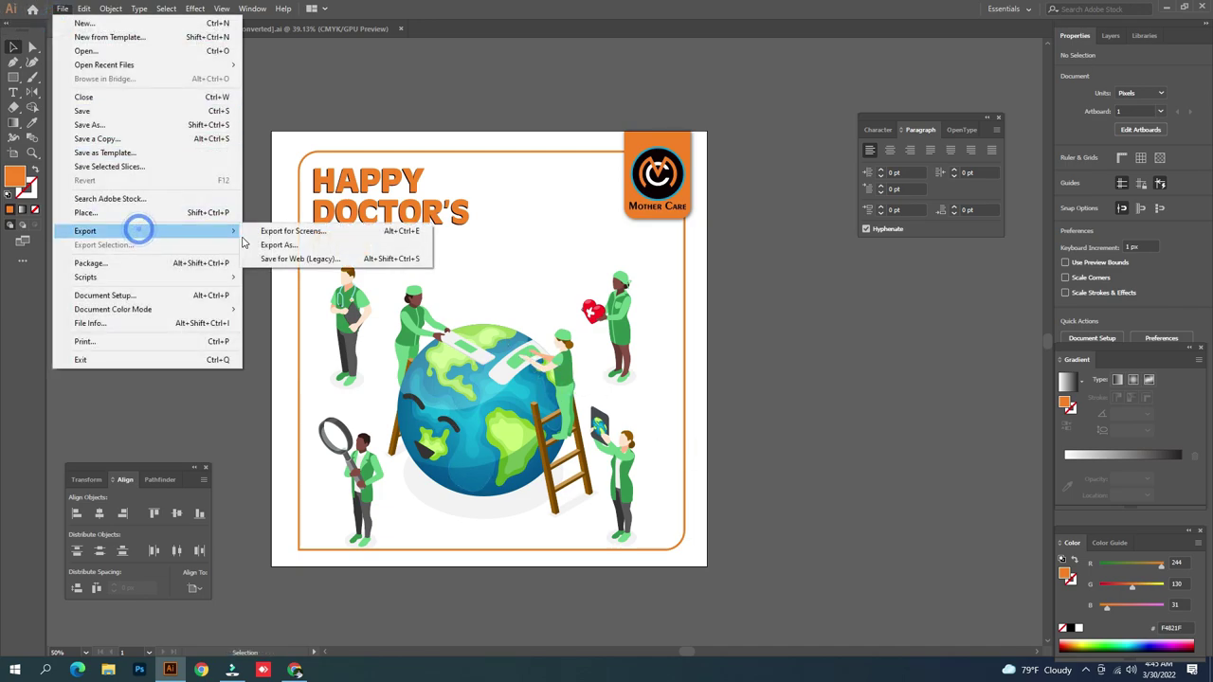
pyautogui.click(276, 258)
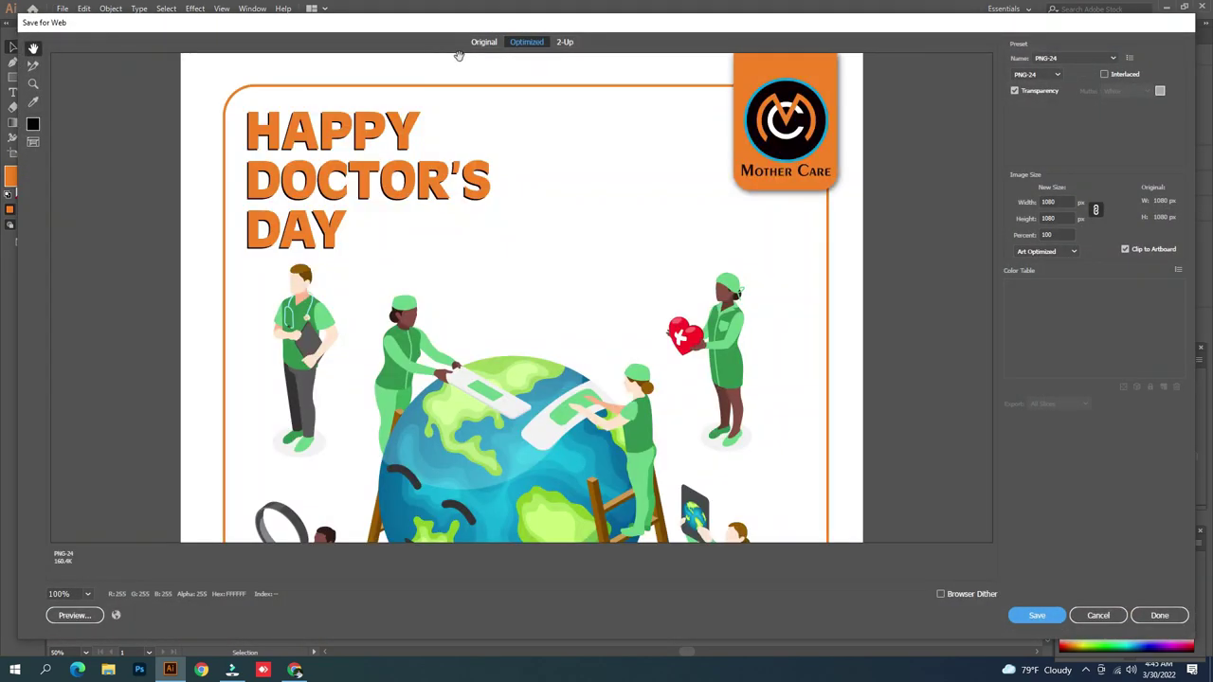
pyautogui.click(484, 43)
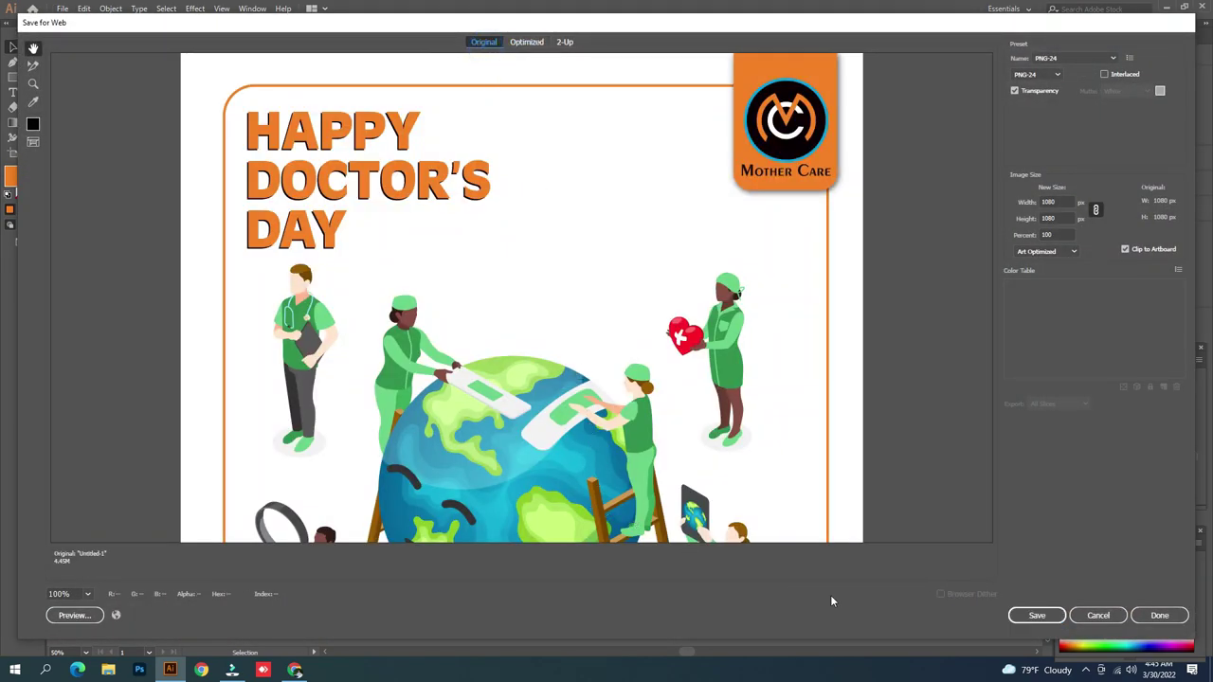
pyautogui.click(1037, 617)
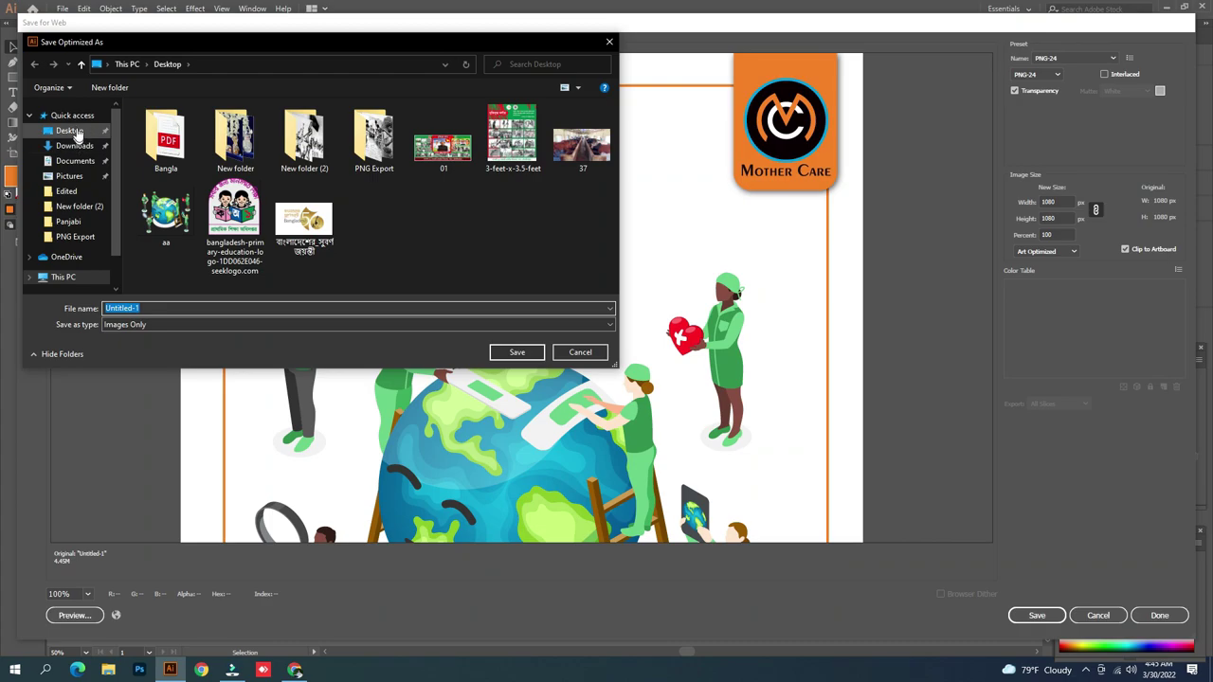
pyautogui.click(71, 130)
pyautogui.click(521, 353)
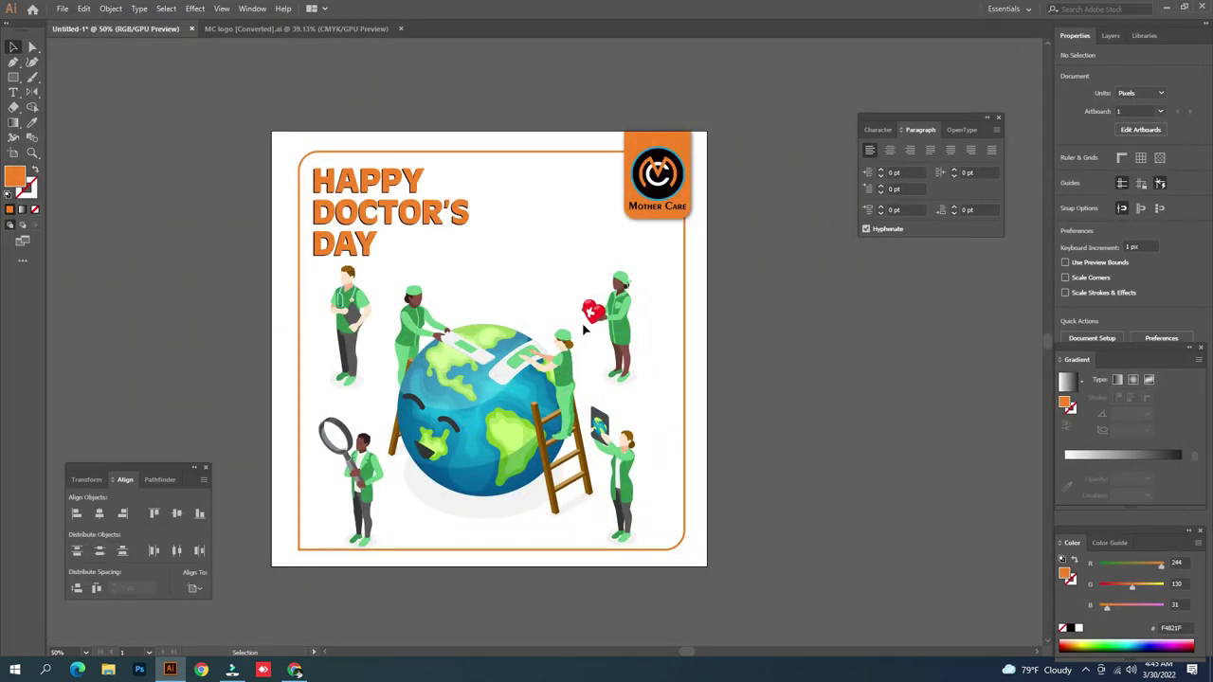
pyautogui.press('super+d')
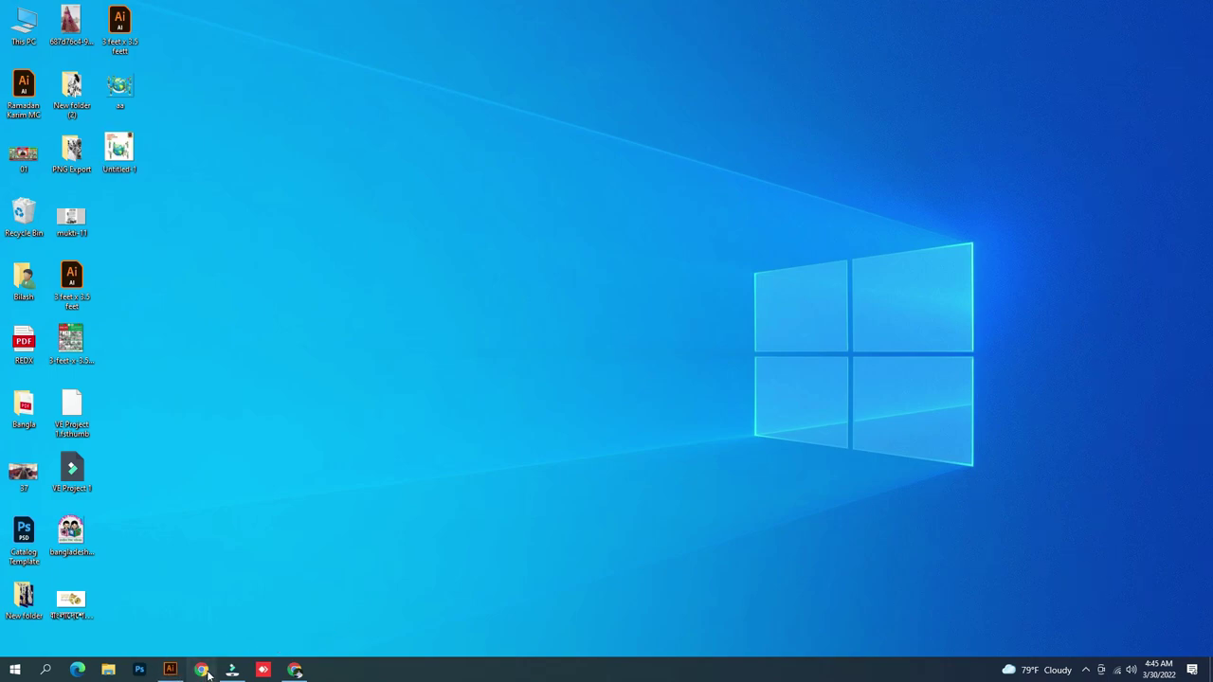
pyautogui.click(202, 669)
pyautogui.click(596, 411)
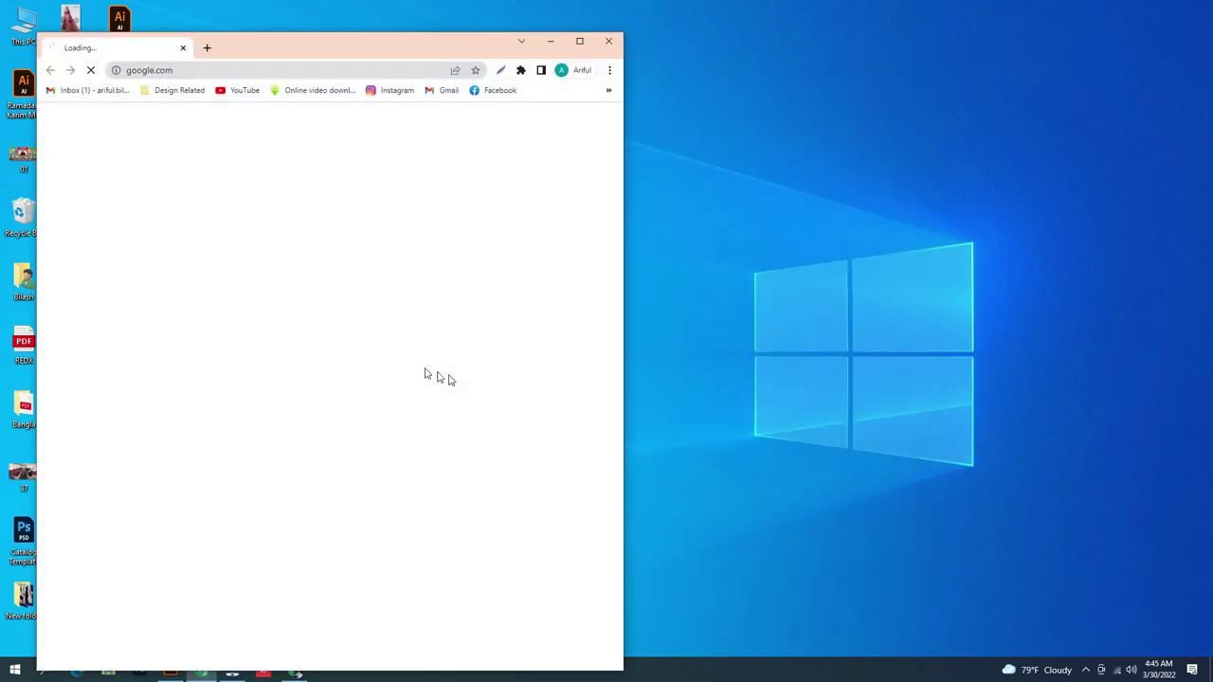
pyautogui.click(578, 40)
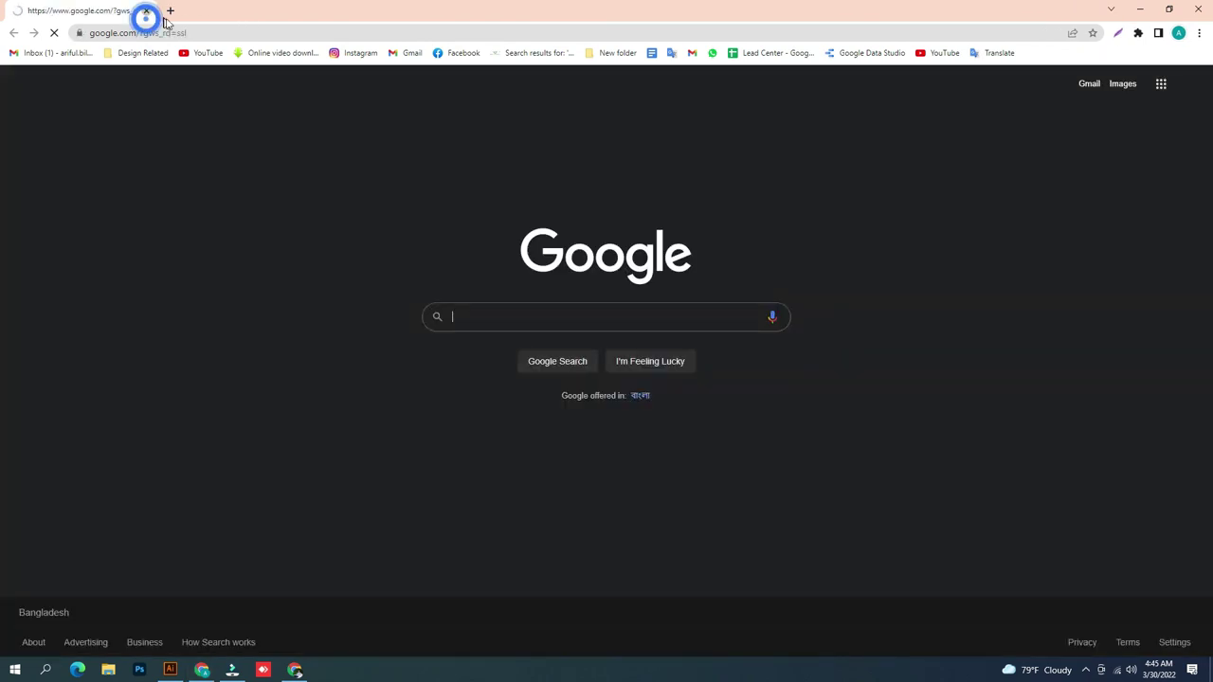
pyautogui.click(146, 11)
# Switch to Chrome under the first listed user profile and dismiss the downloads bar
pyautogui.click(197, 669)
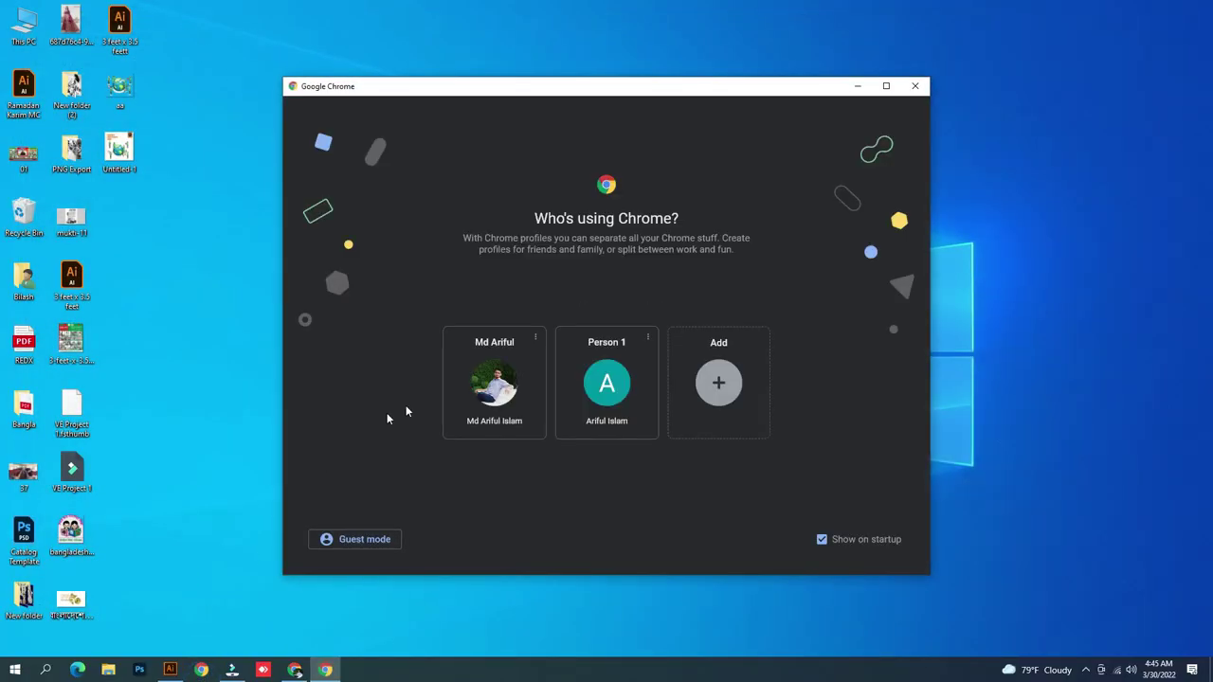
pyautogui.click(465, 385)
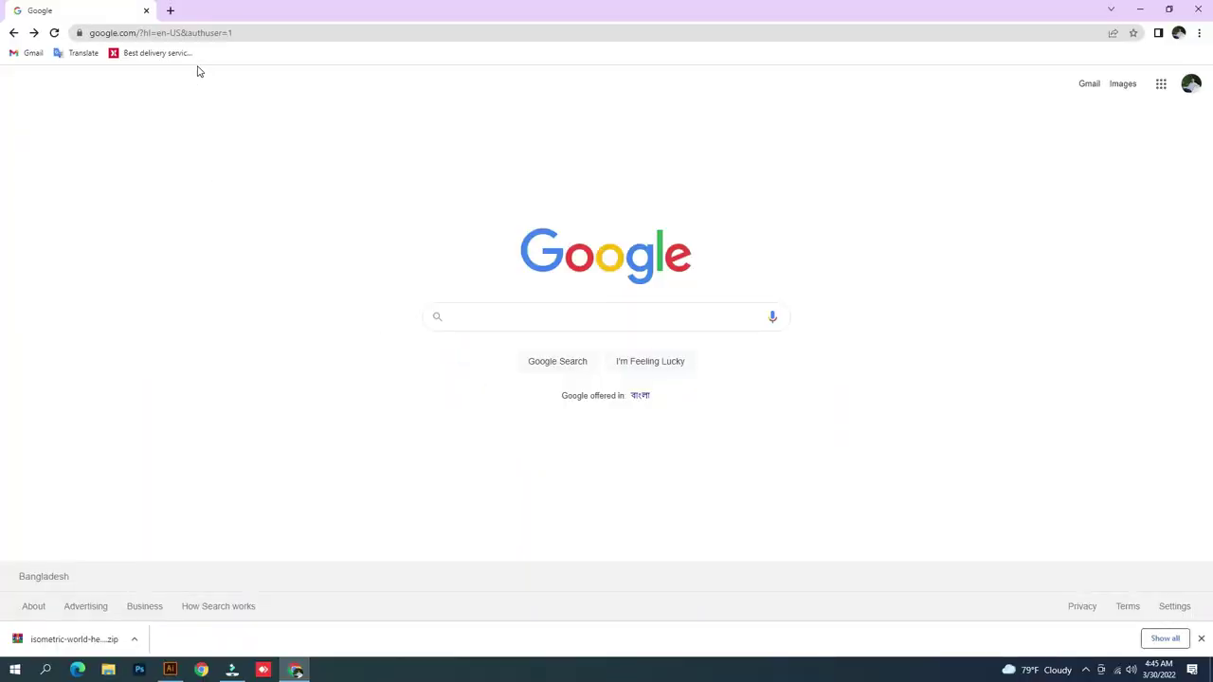
pyautogui.click(1201, 638)
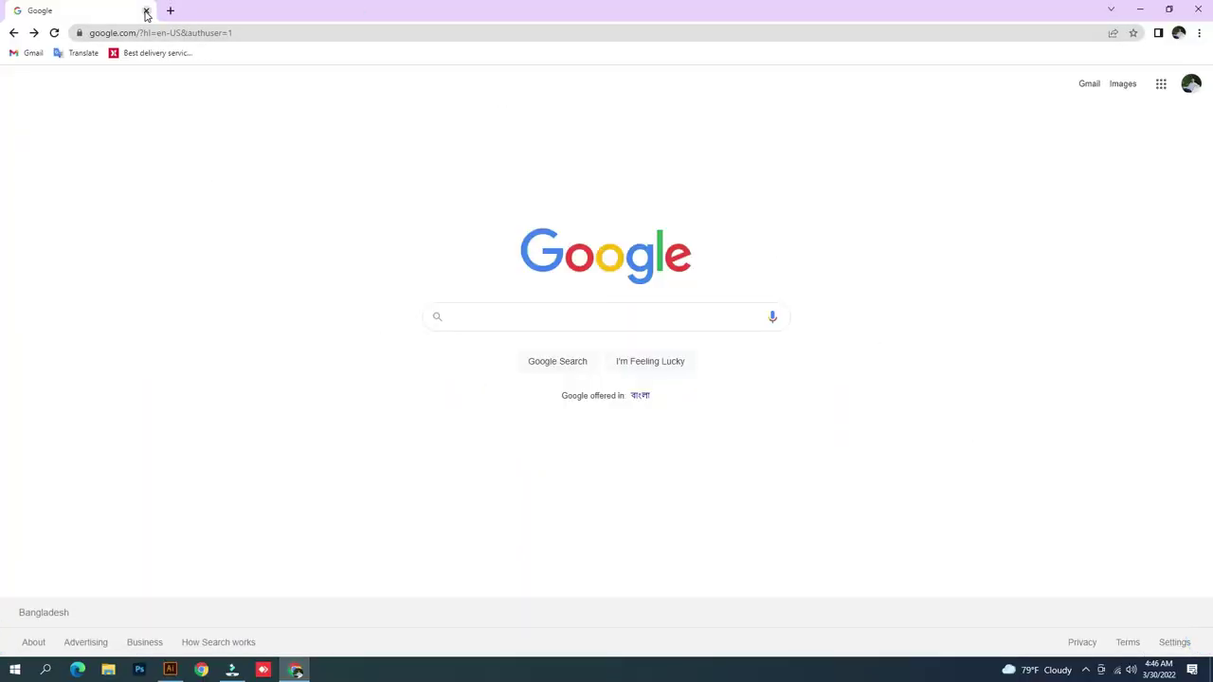
# Search for "whatsapp web" in a new tab and open the WhatsApp Web site
pyautogui.click(173, 11)
pyautogui.write('WH')
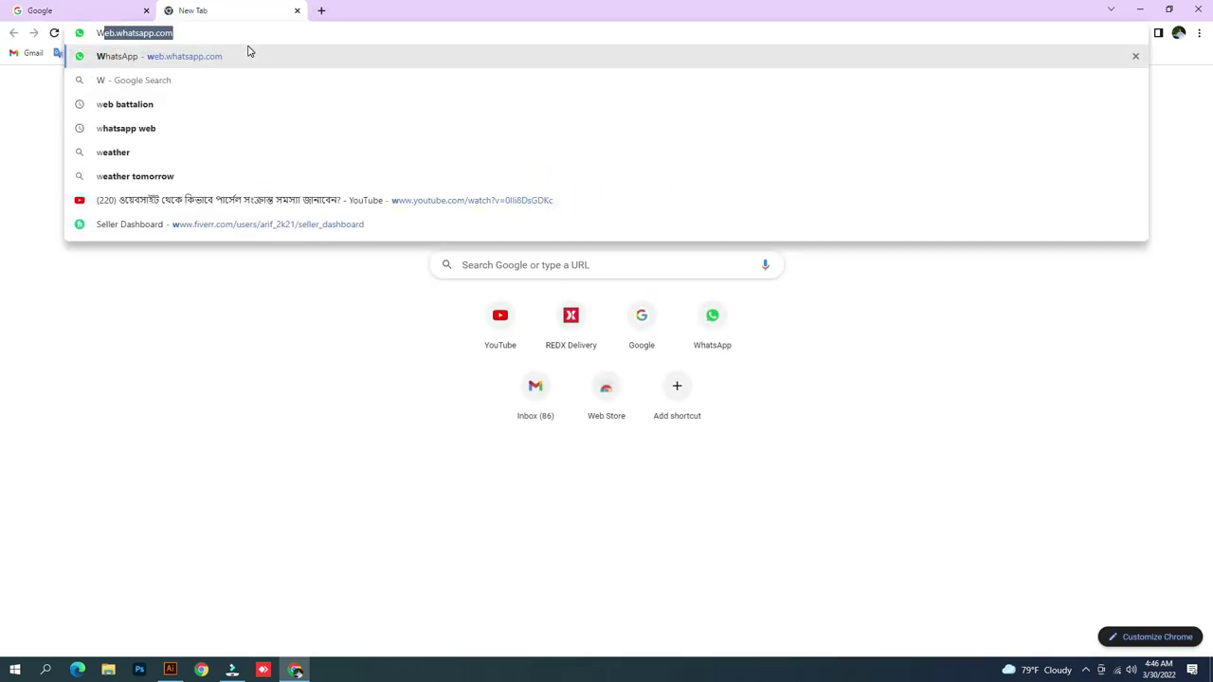
pyautogui.press('BackSpace')
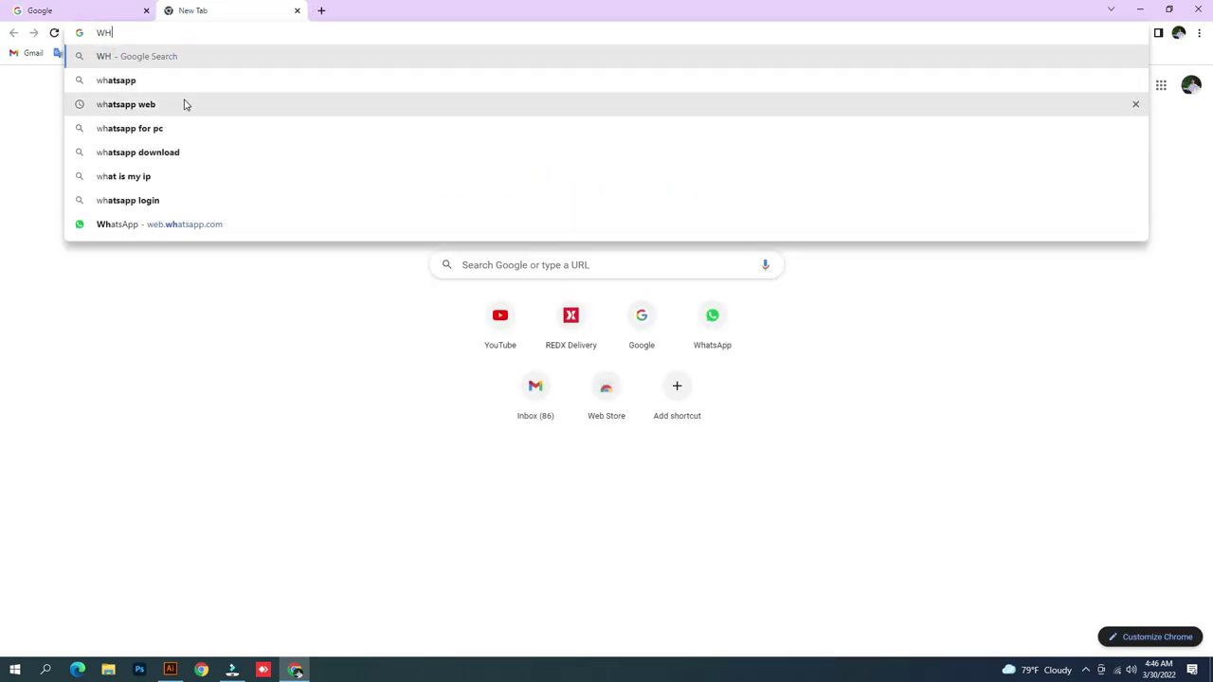
pyautogui.click(189, 101)
pyautogui.click(171, 205)
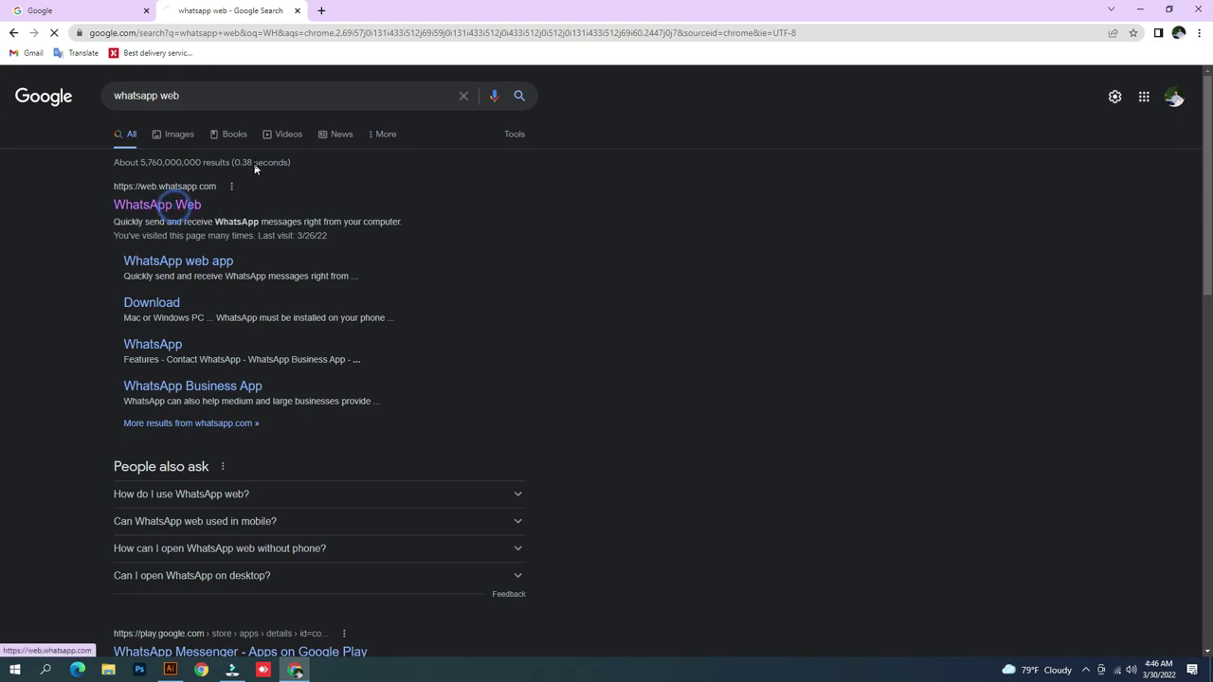
pyautogui.click(54, 13)
pyautogui.click(238, 14)
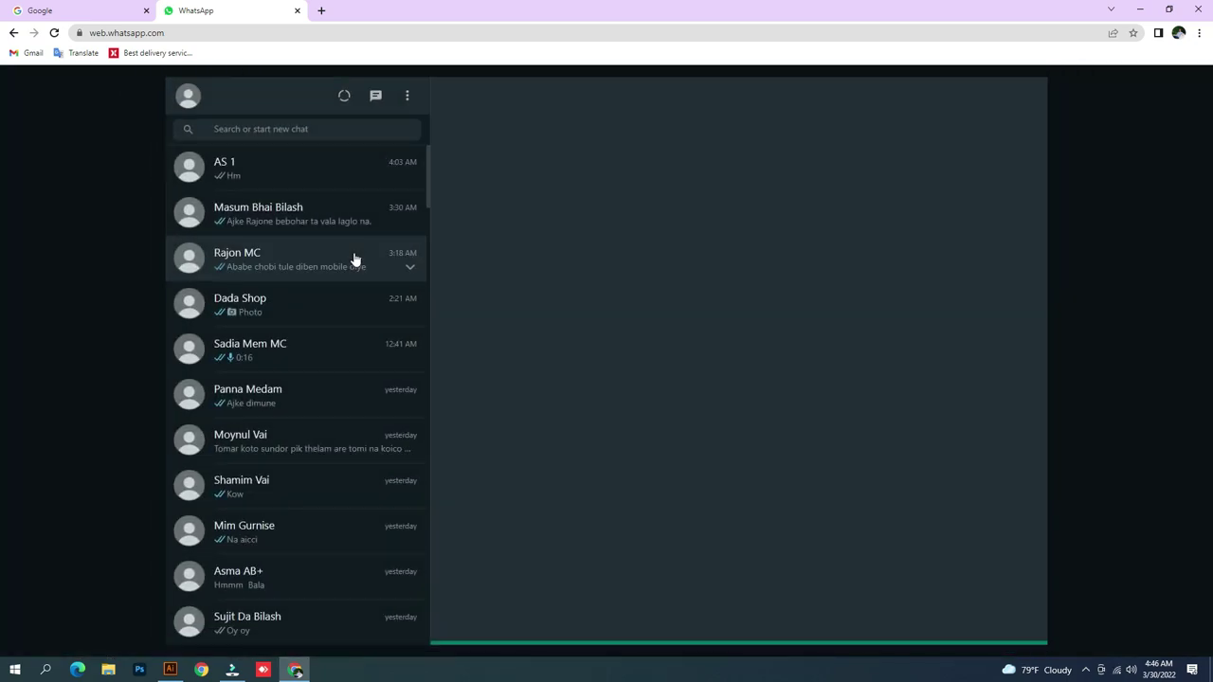
# Open the Mother Care contact's chat and start attaching a photo, browsing to the Desktop folder
pyautogui.click(244, 127)
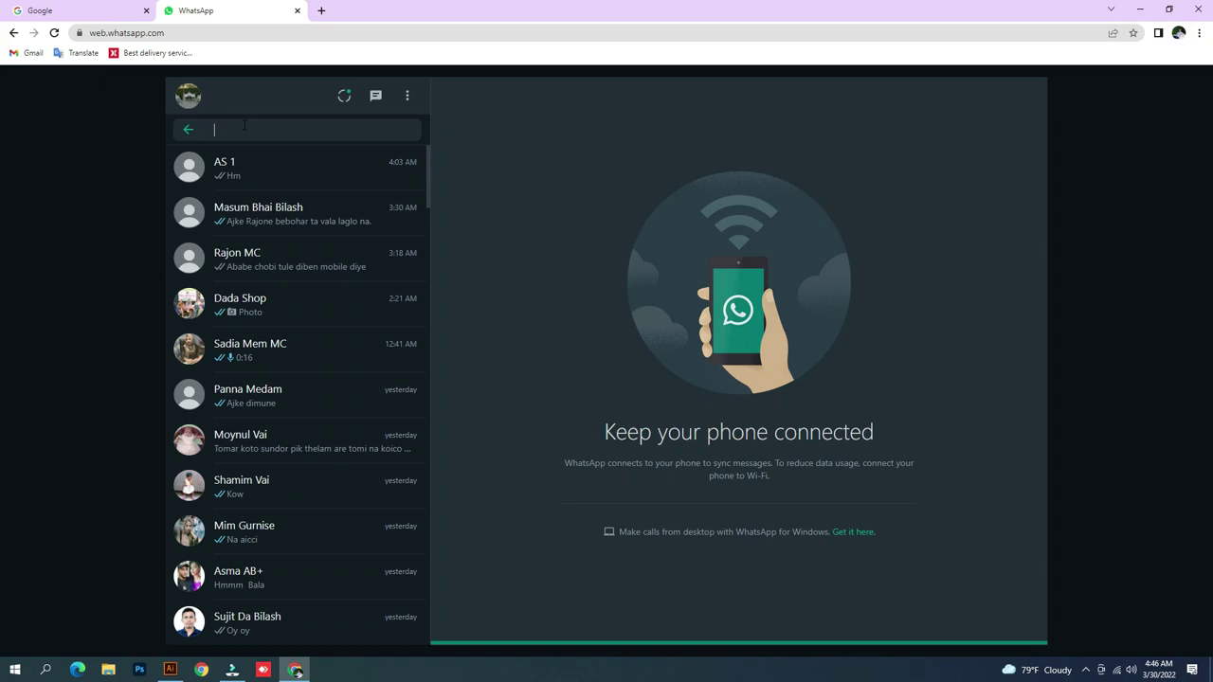
pyautogui.click(281, 356)
pyautogui.click(476, 627)
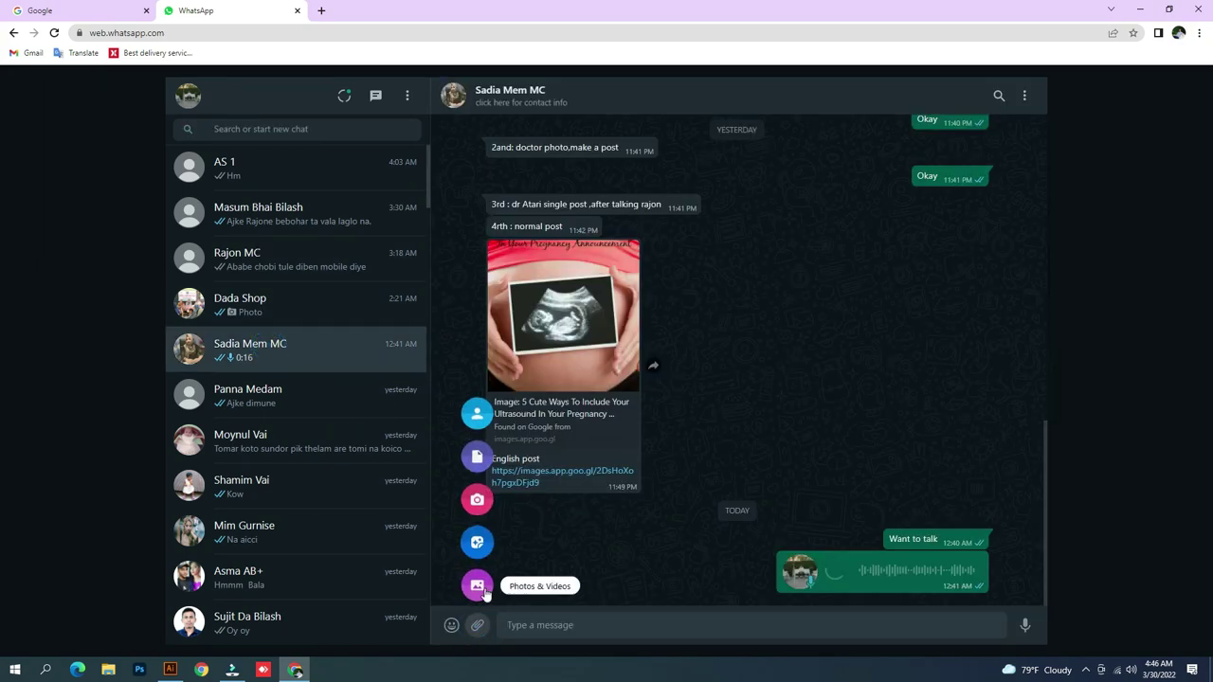
pyautogui.click(476, 584)
pyautogui.click(53, 99)
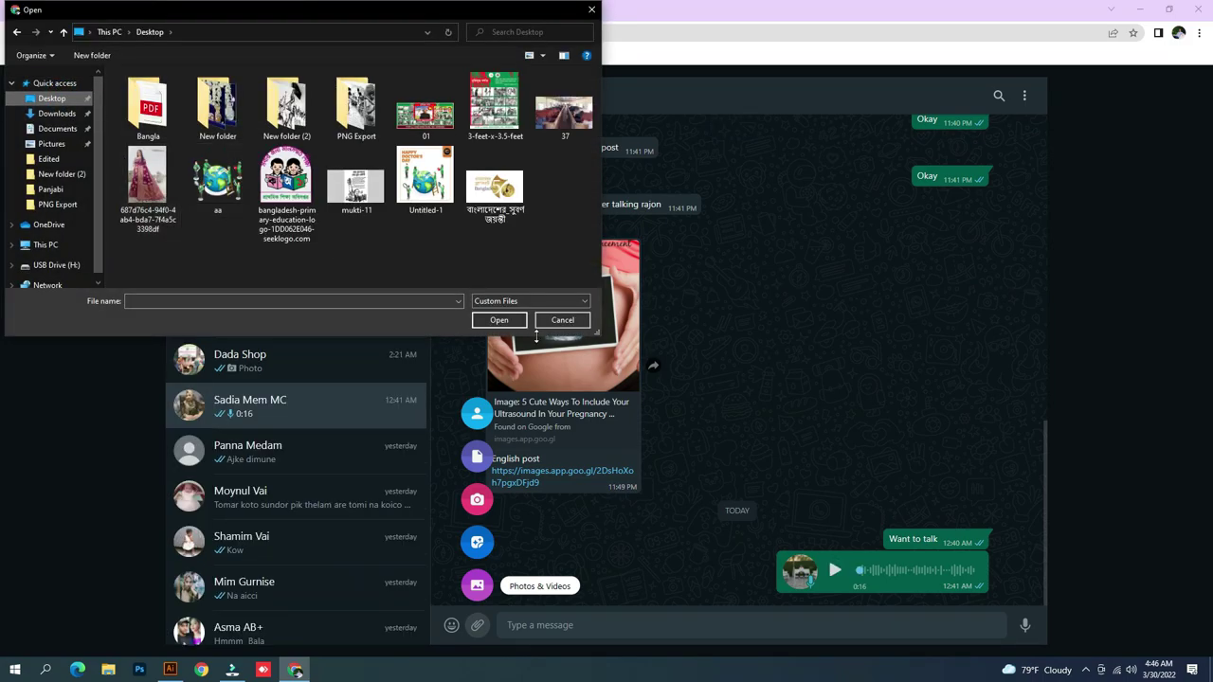
pyautogui.click(1085, 669)
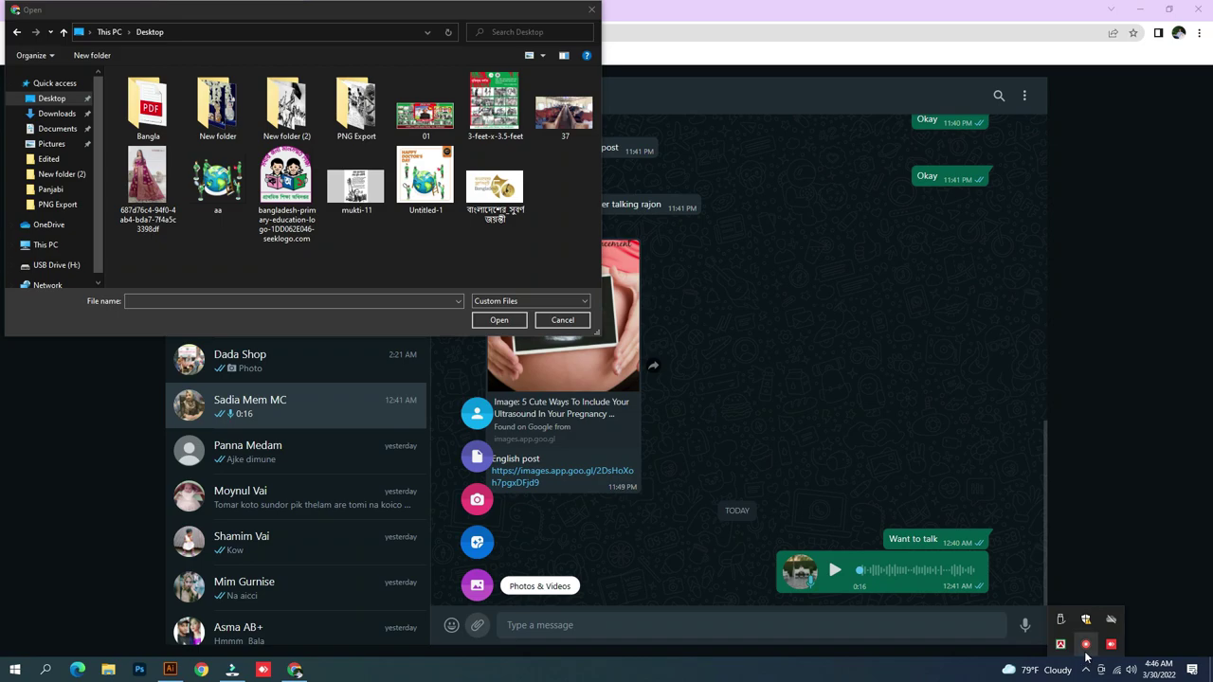
pyautogui.rightClick(1086, 648)
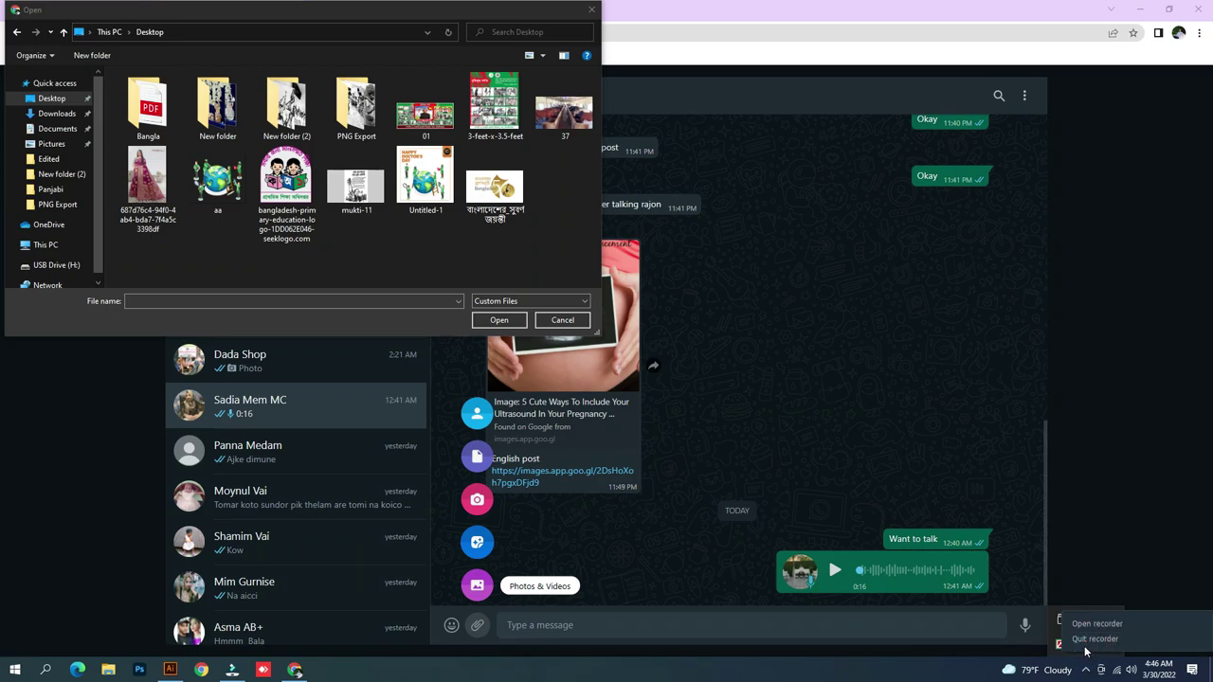